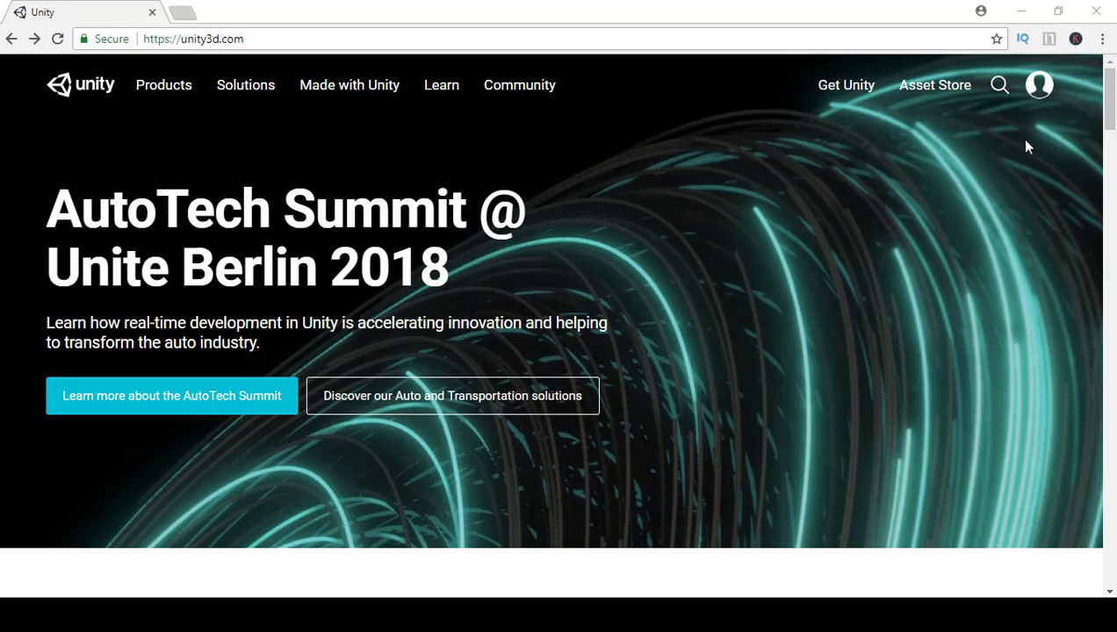
Open the Unity ID registration form, review its fields and sign-in options, and return to the Unity home page.
left_click(1039, 88)
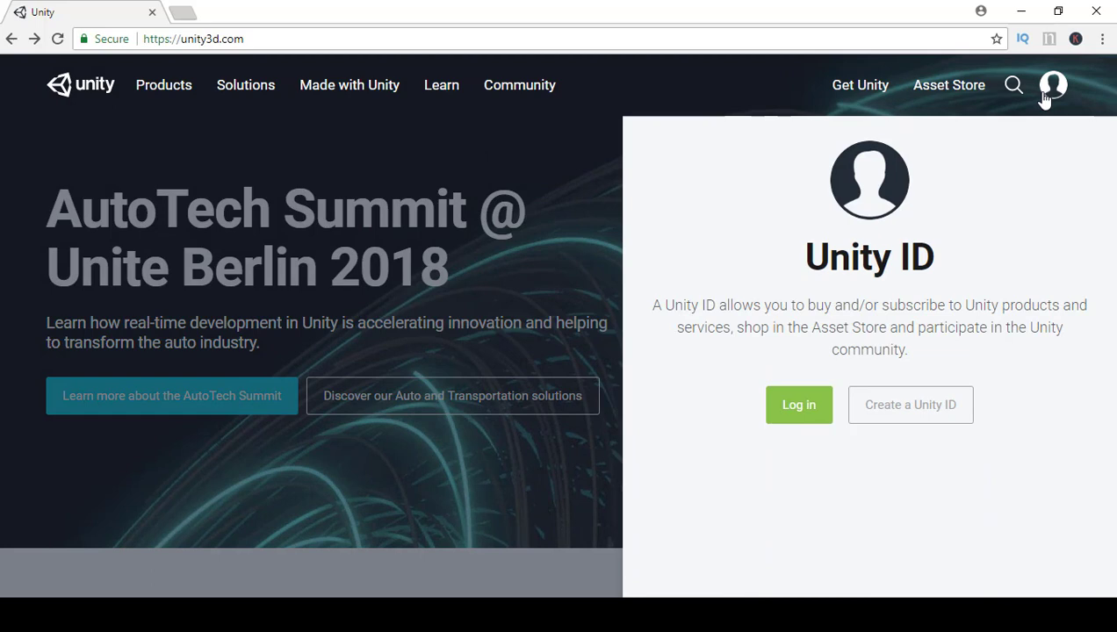
left_click(936, 429)
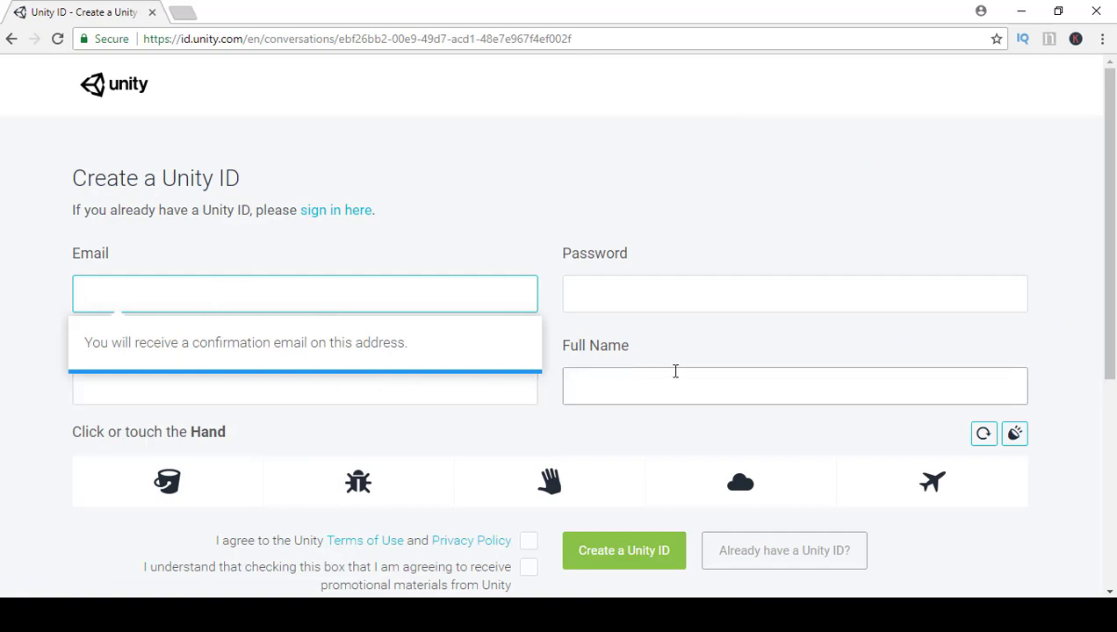
scroll(571, 549, "down", 2)
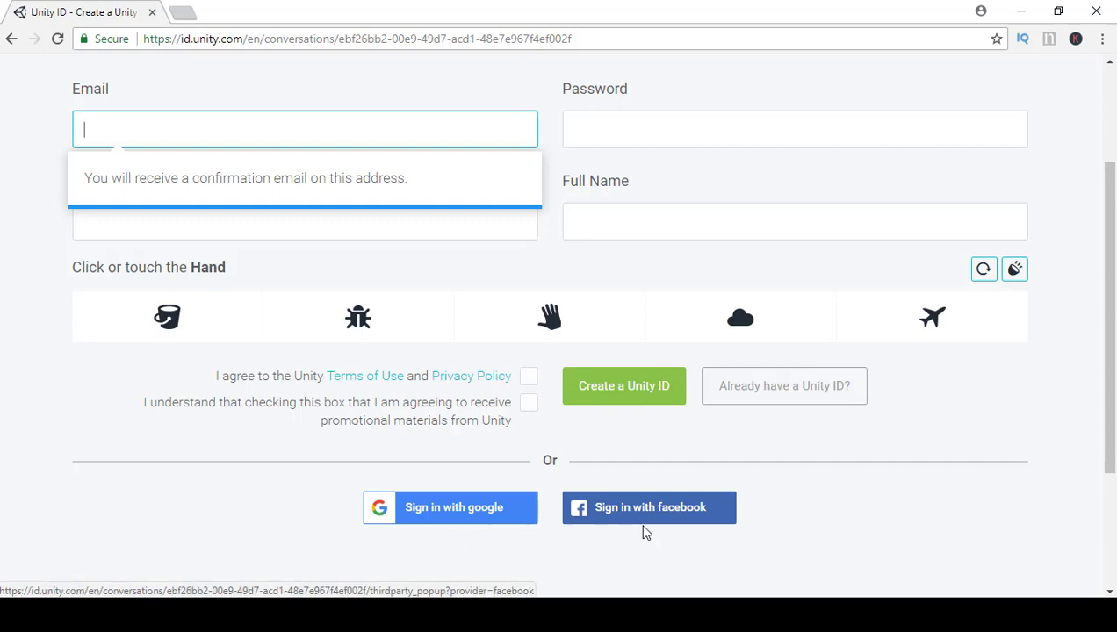
scroll(666, 434, "up", 2)
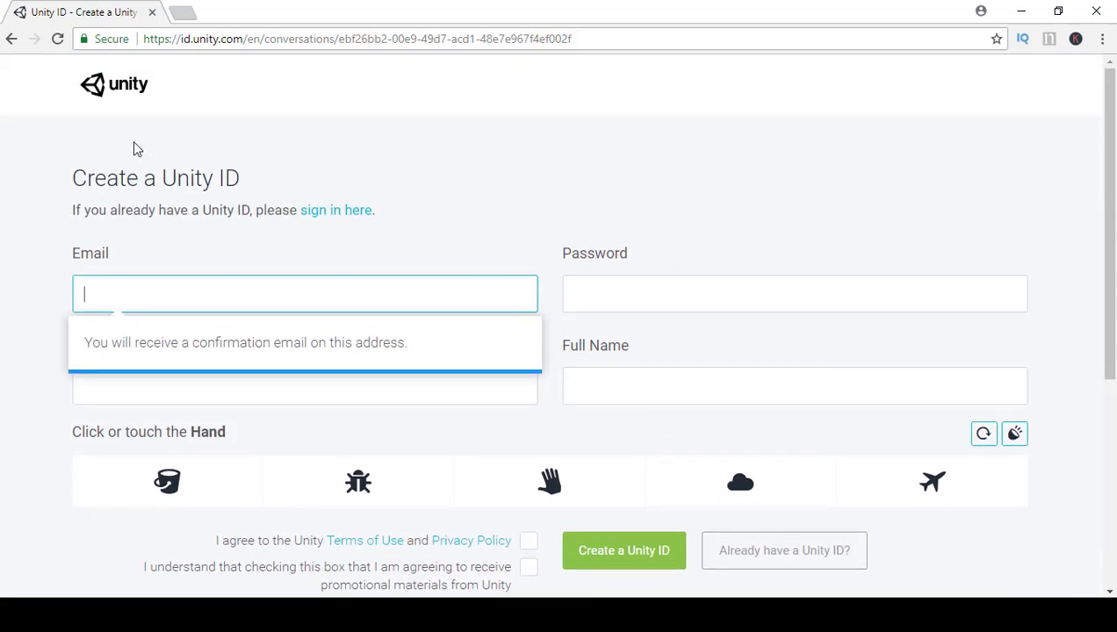
left_click(11, 39)
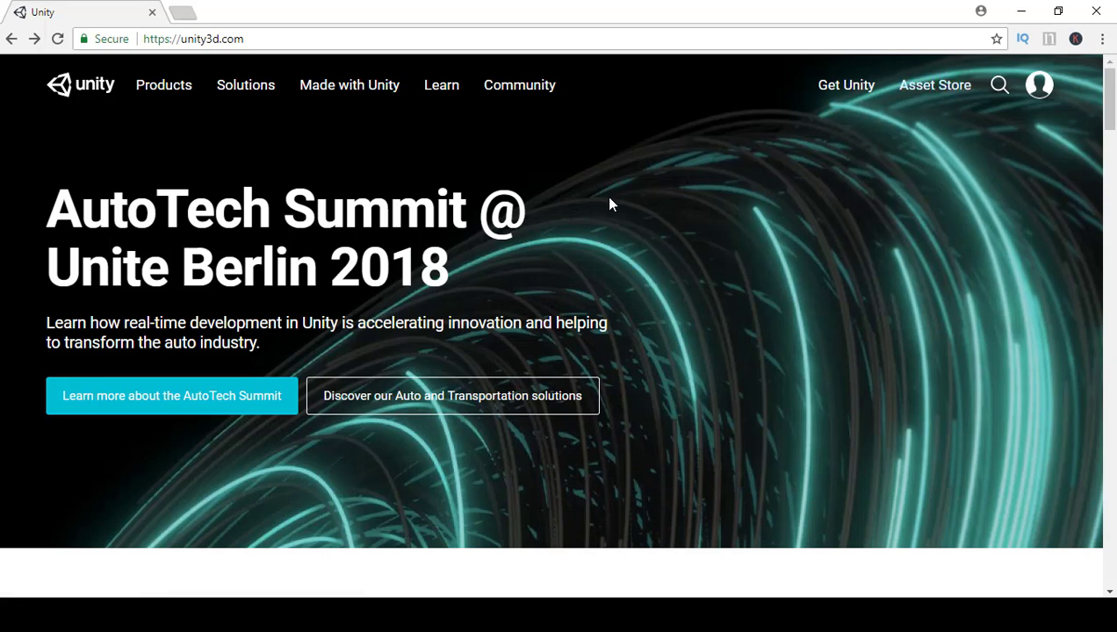
Find the free Personal edition among the Unity products and proceed to its download page.
left_click(178, 99)
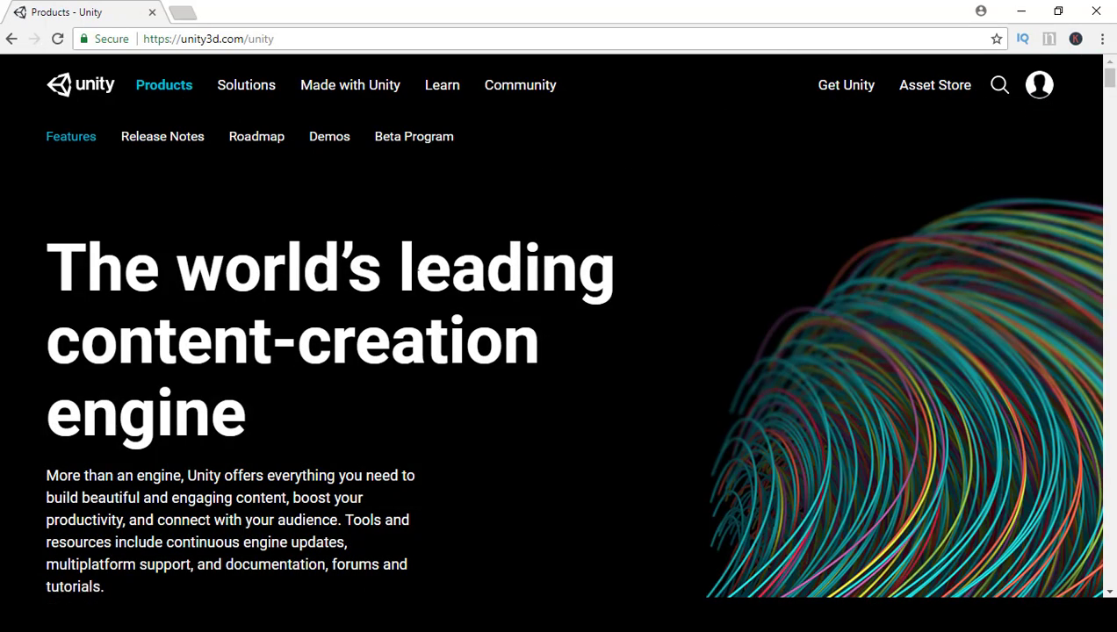
scroll(244, 270, "down", 5)
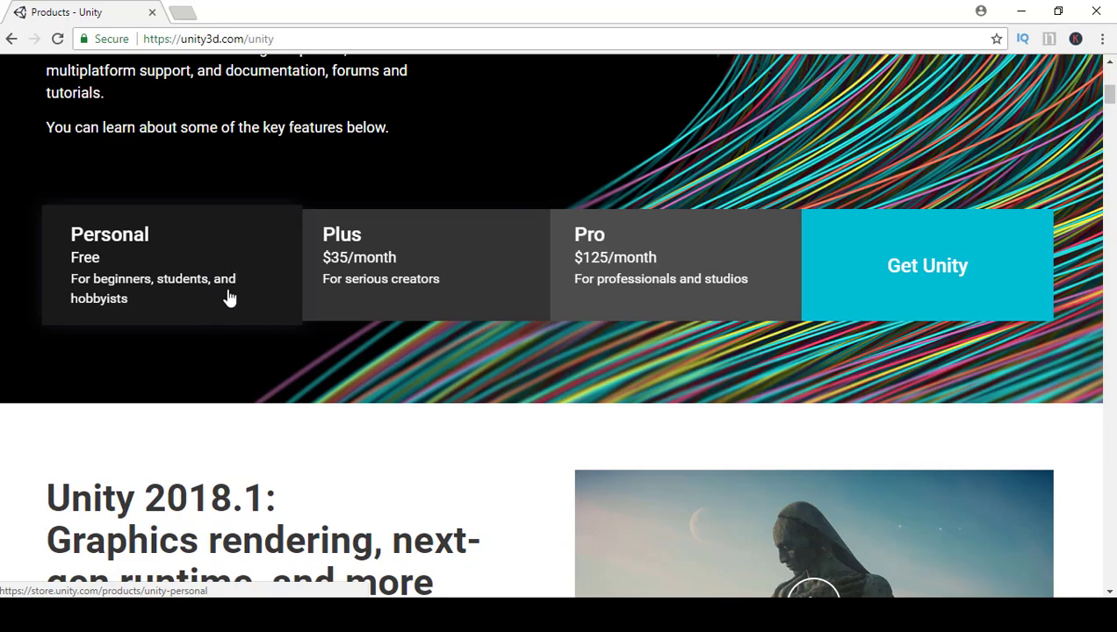
left_click(228, 297)
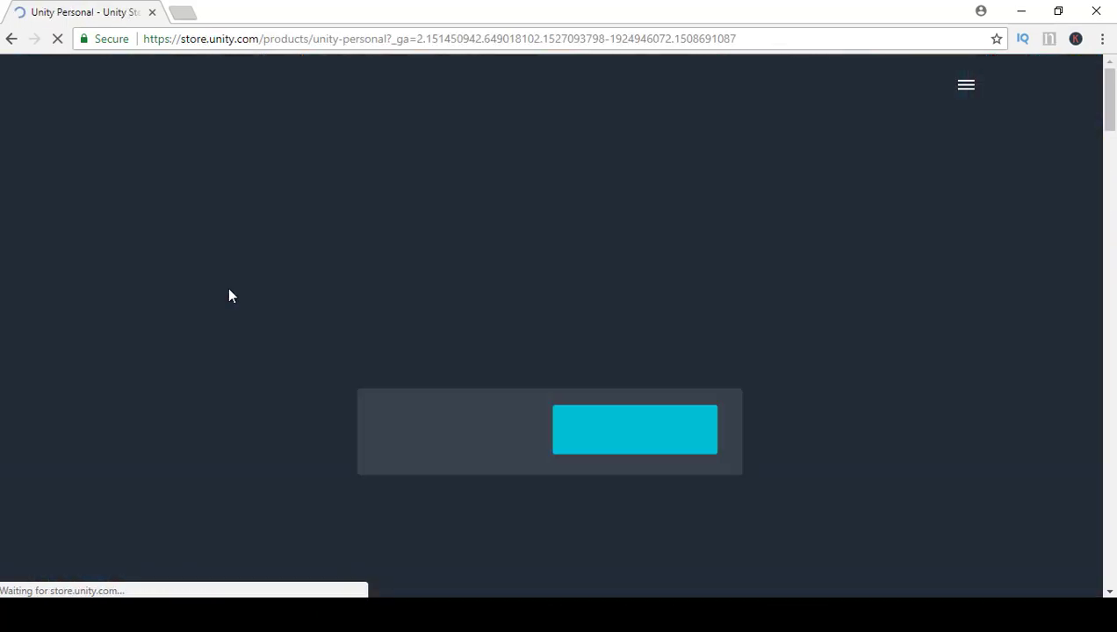
scroll(535, 276, "down", 4)
scroll(536, 276, "down", 15)
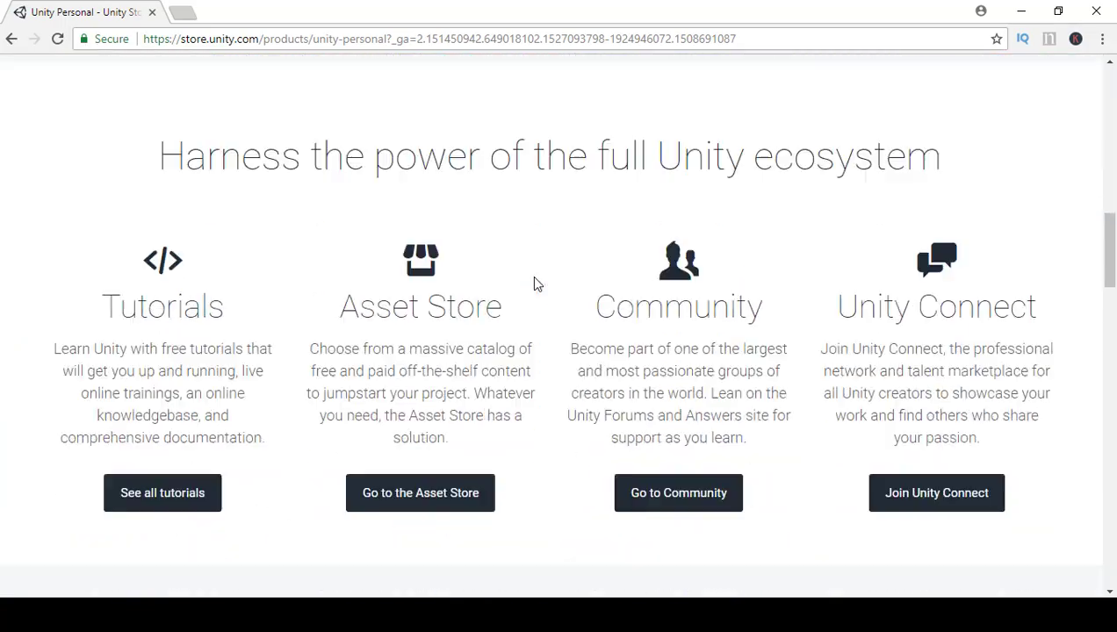
scroll(531, 281, "down", 1)
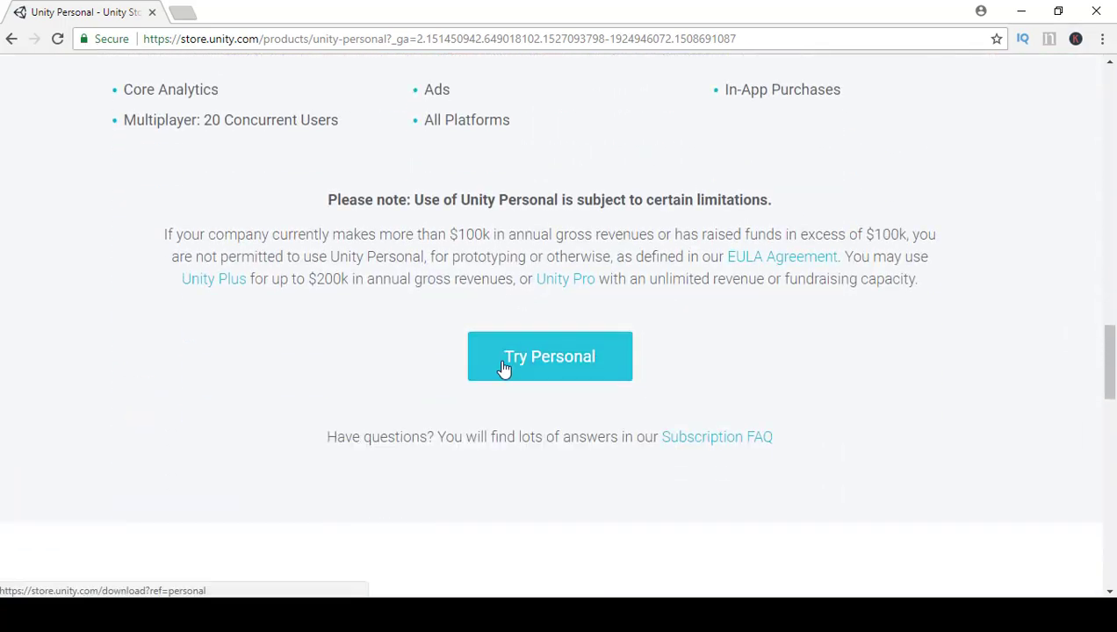
left_click(500, 367)
Confirm eligibility for Unity Personal under the Terms of Service and download the installer for Windows.
scroll(478, 341, "down", 5)
scroll(339, 289, "up", 3)
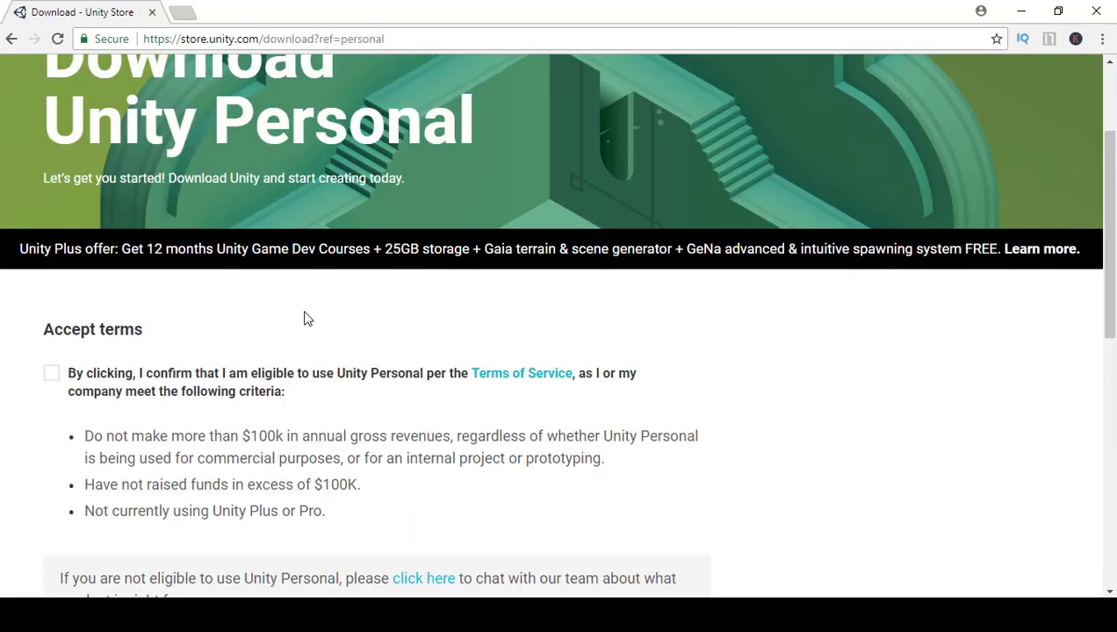
left_click(57, 375)
scroll(246, 382, "down", 2)
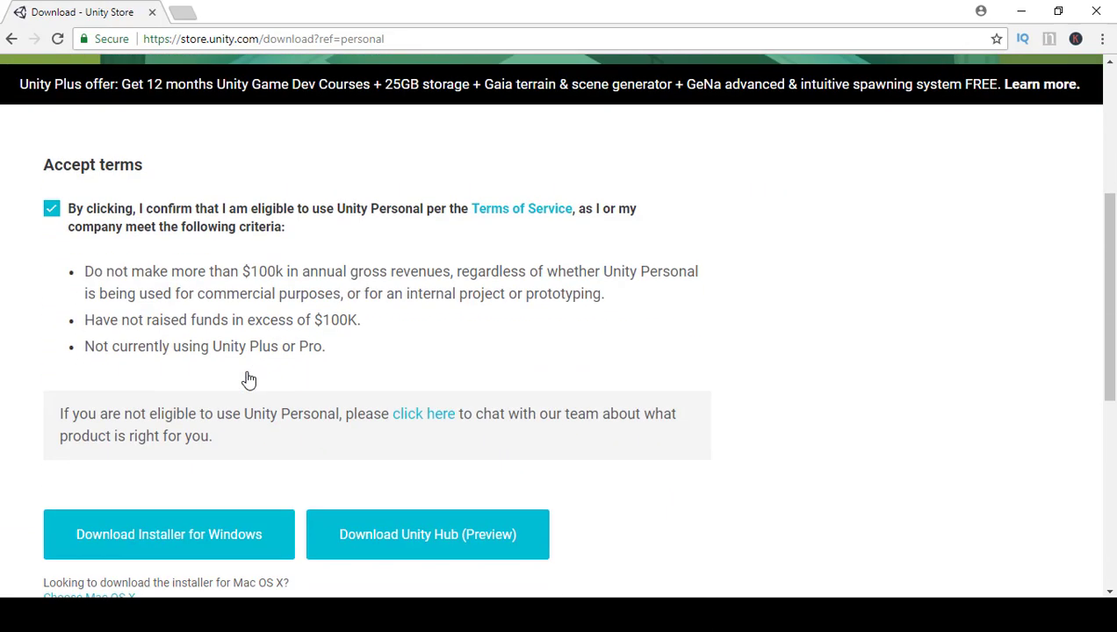
scroll(237, 395, "down", 1)
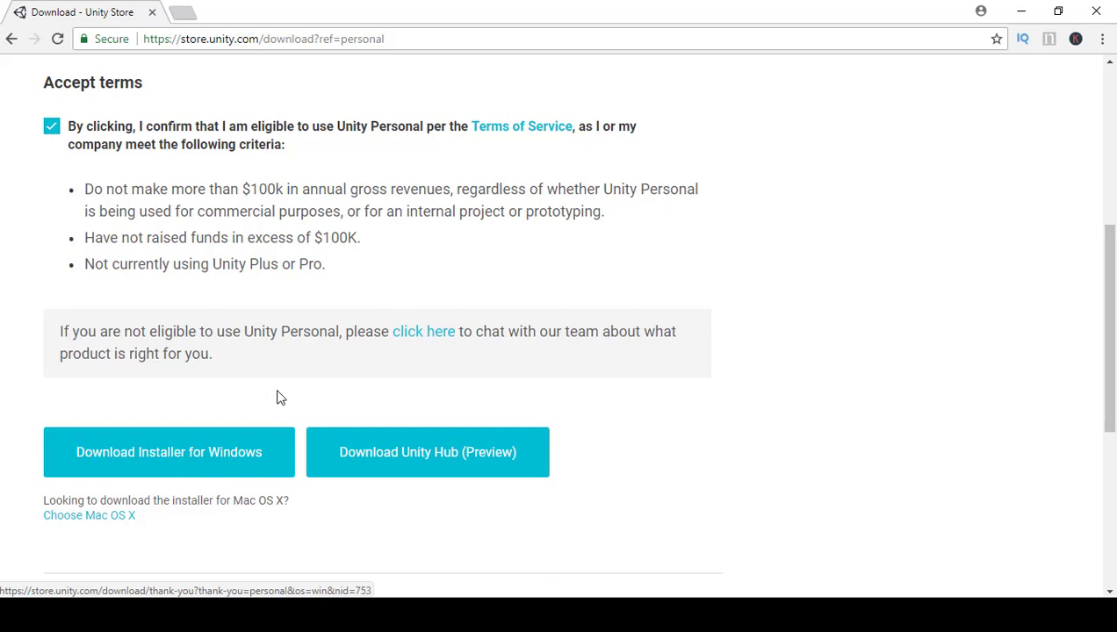
left_click(233, 462)
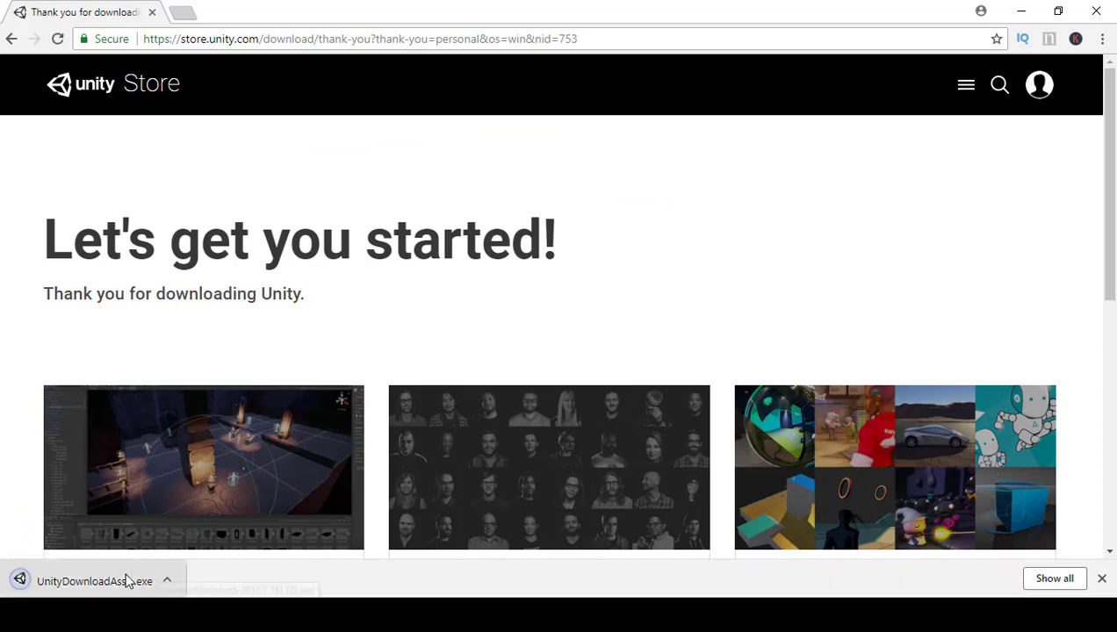
Run the downloaded Unity Download Assistant up to the component selection, review the components, and cancel the installation.
left_click(129, 583)
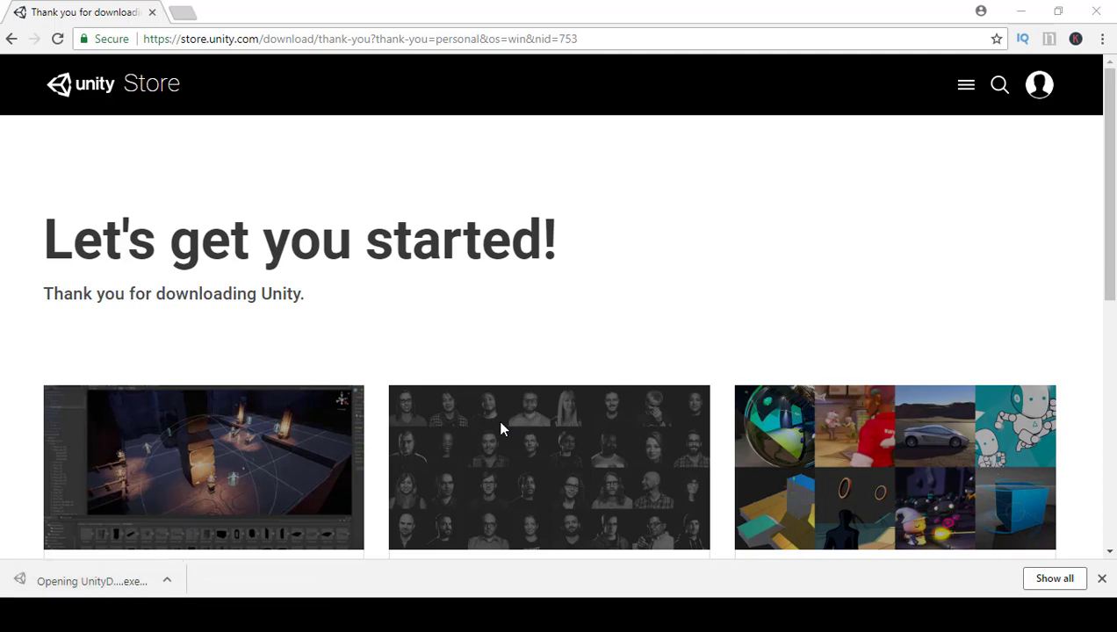
left_click(649, 440)
left_click(494, 394)
left_click(634, 441)
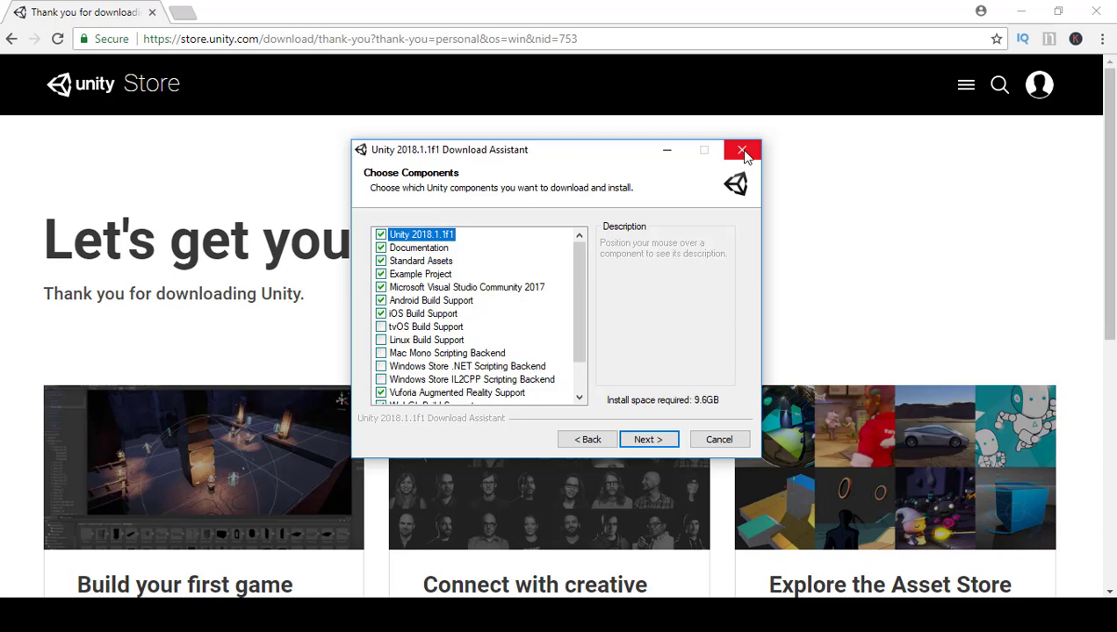
left_click(713, 443)
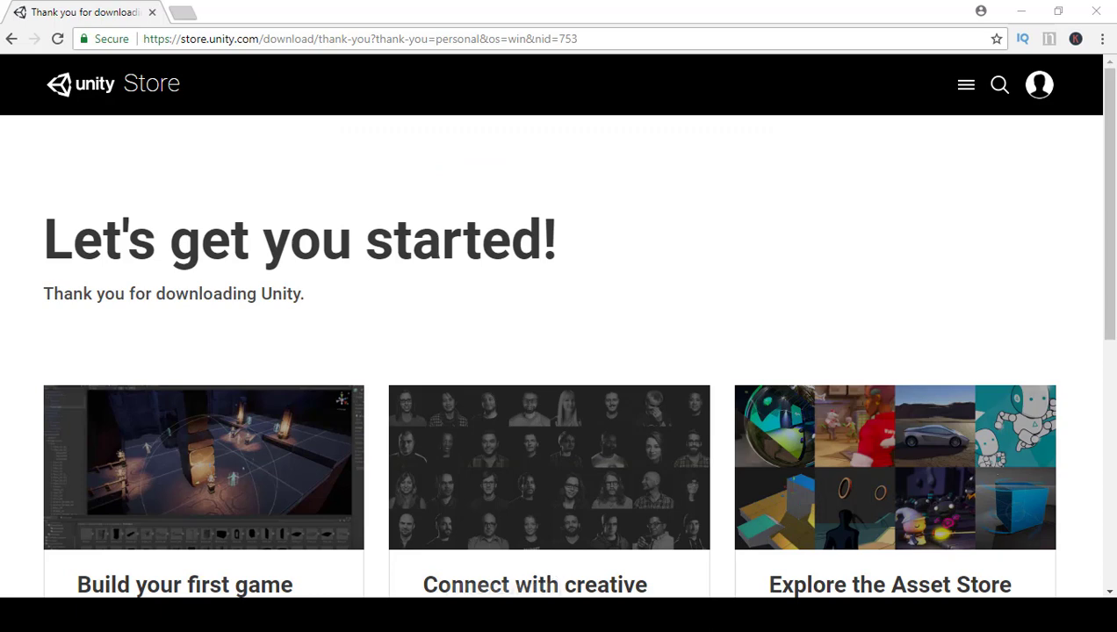
Launch the Unity editor and create a 3D project named Car Game.
left_click(501, 614)
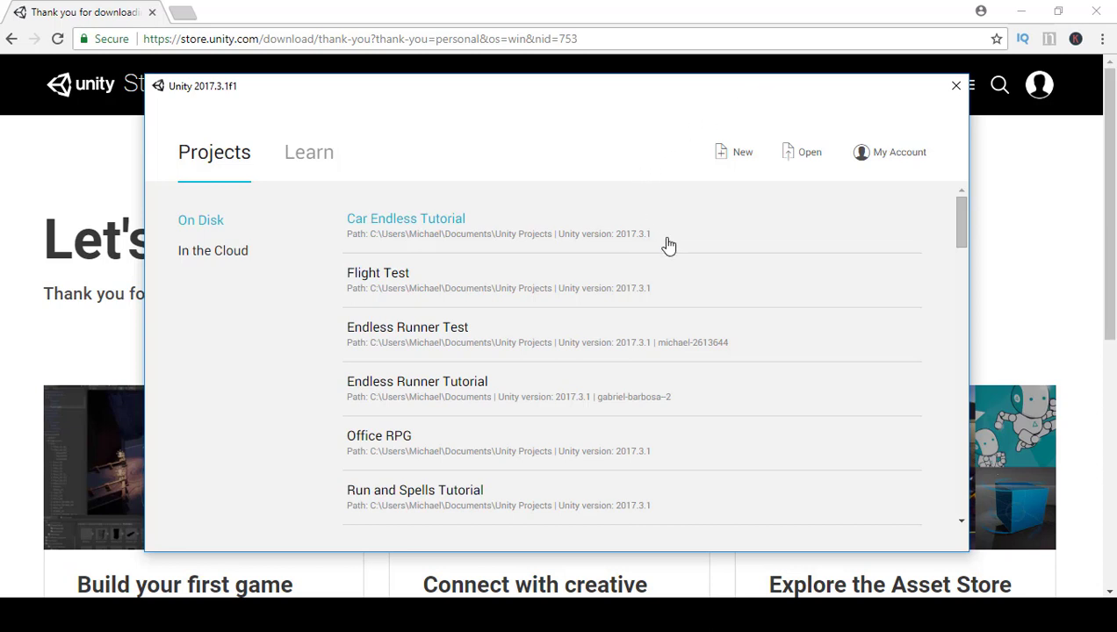
left_click(732, 156)
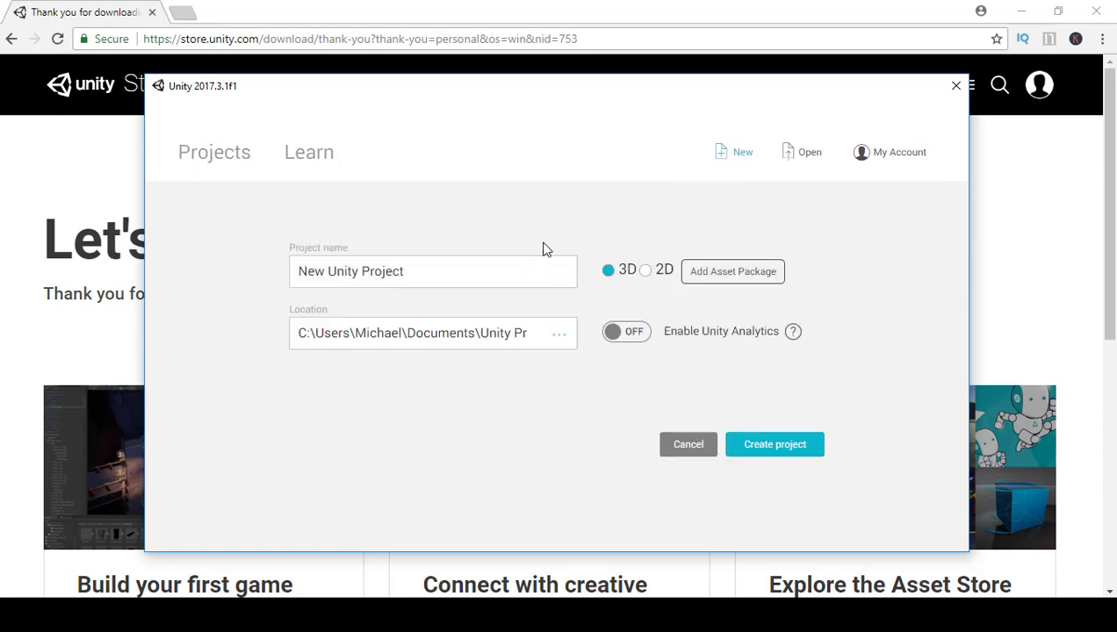
triple_click(466, 260)
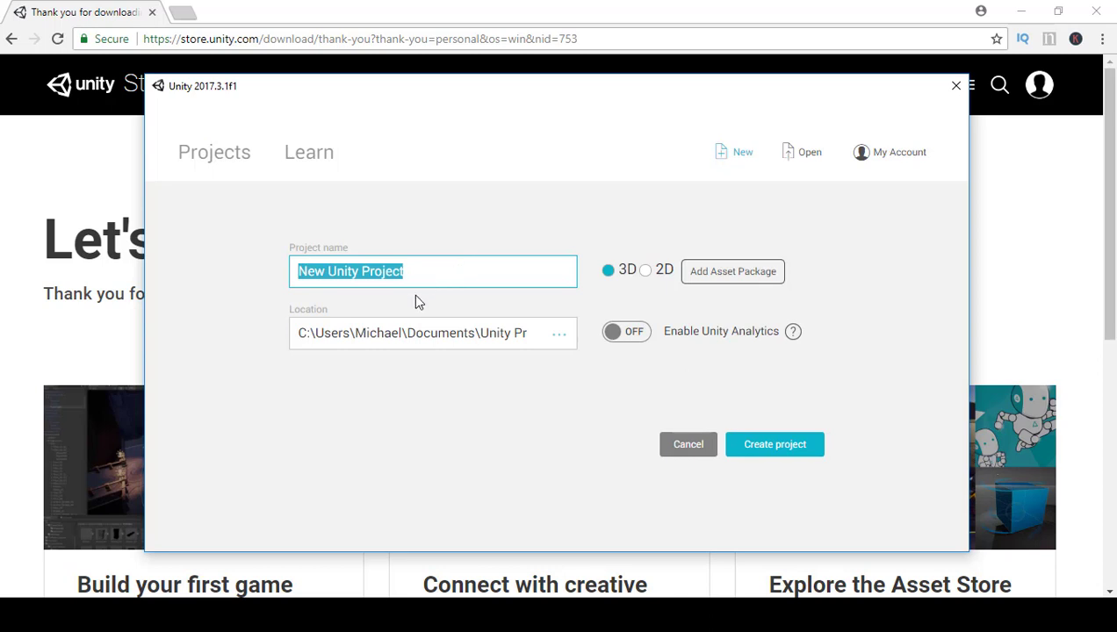
type("Car")
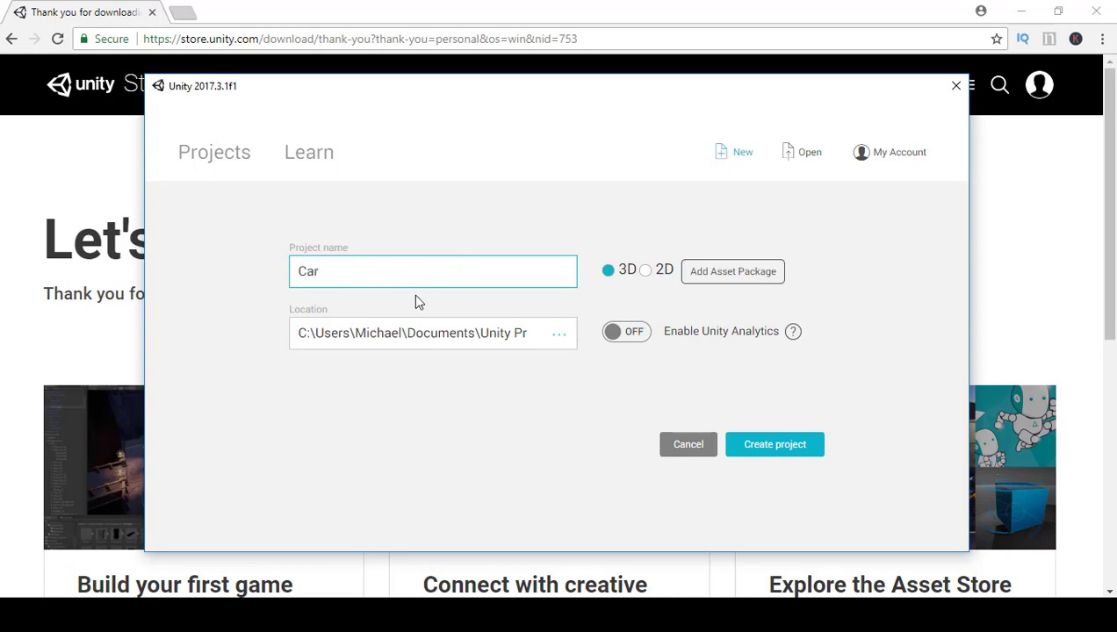
type(" Game")
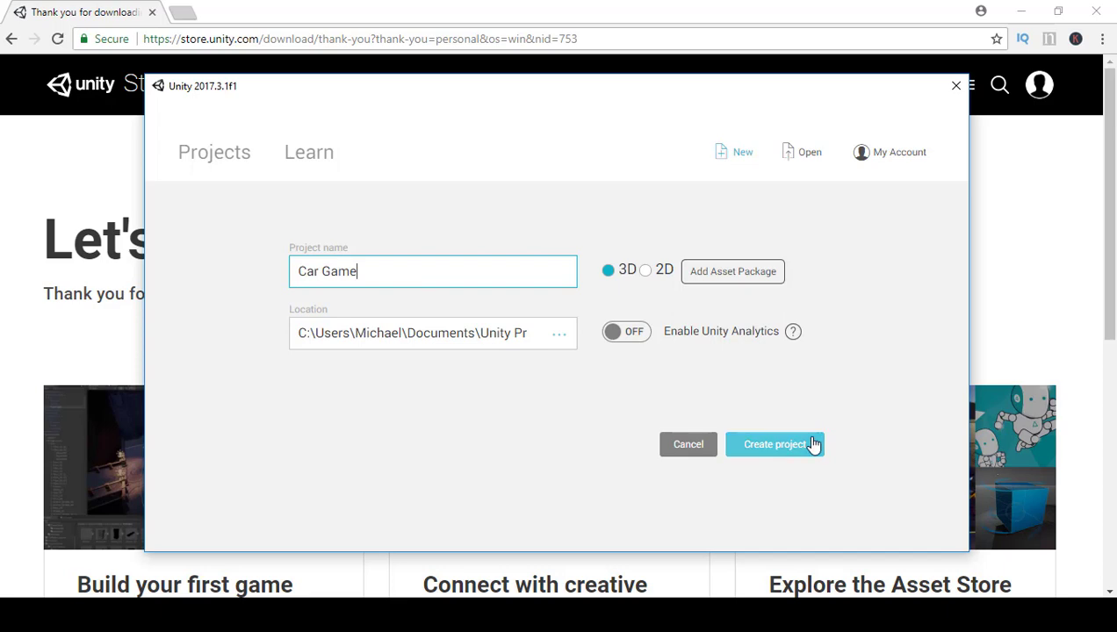
left_click(774, 445)
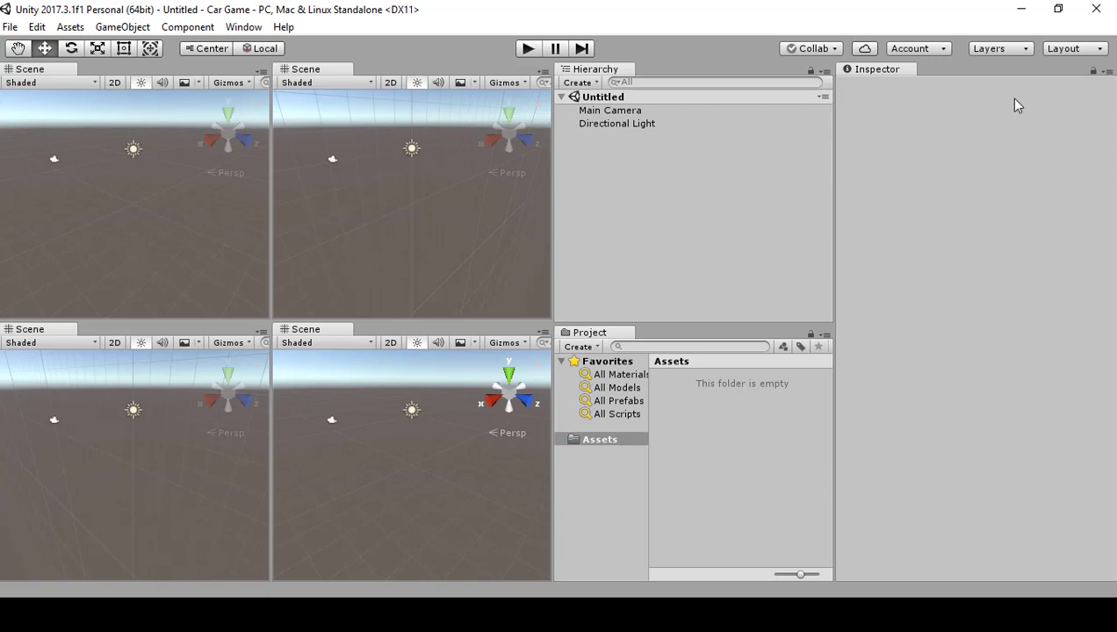
Apply the Default layout and rearrange it with the Game view below the Scene view and the Project window beside the Inspector.
left_click(1068, 53)
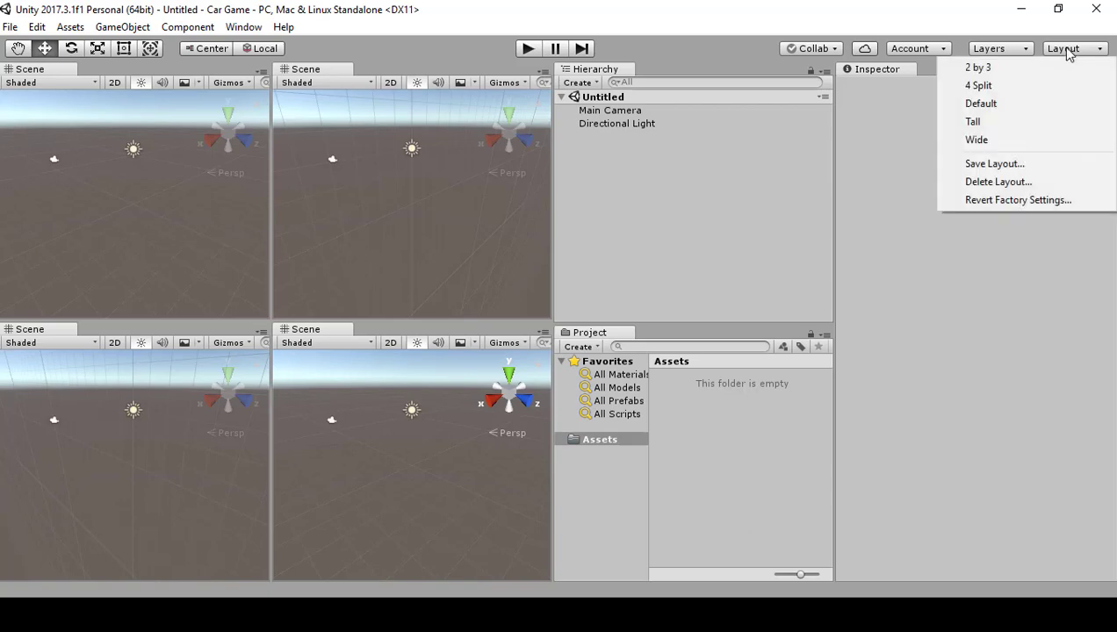
left_click(1021, 112)
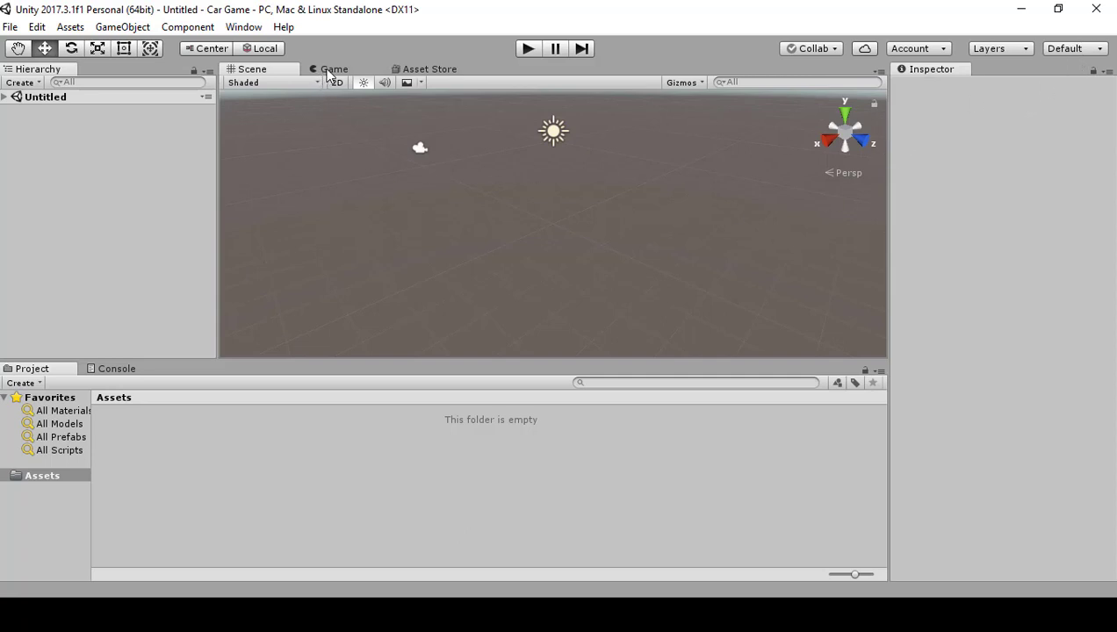
left_click_drag(327, 74, 395, 363)
left_click_drag(270, 223, 283, 412)
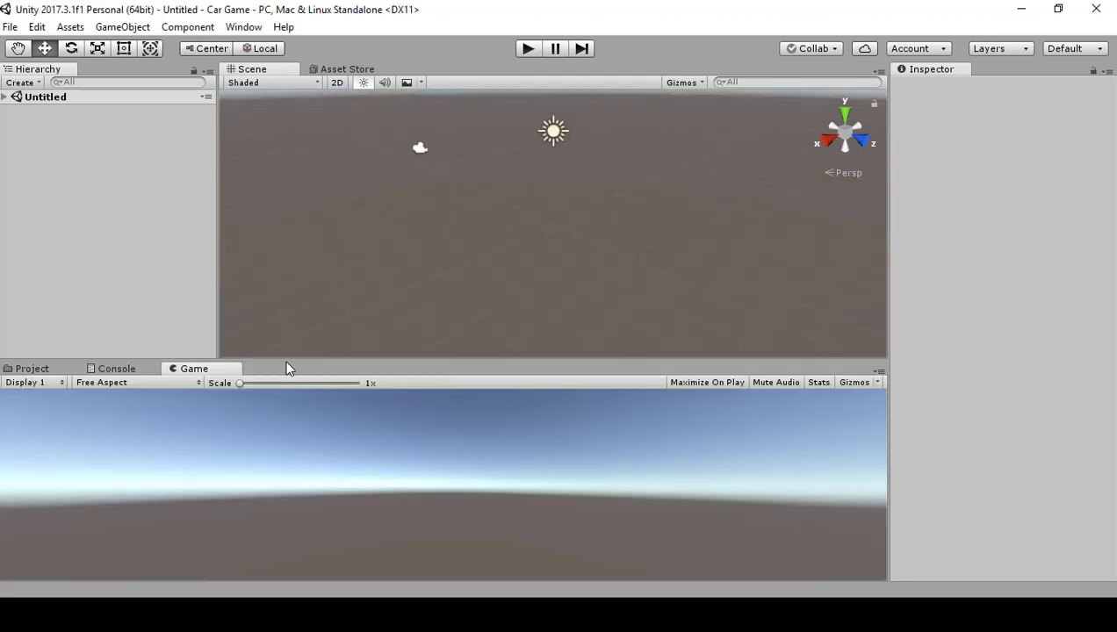
left_click(58, 371)
left_click_drag(58, 371, 920, 368)
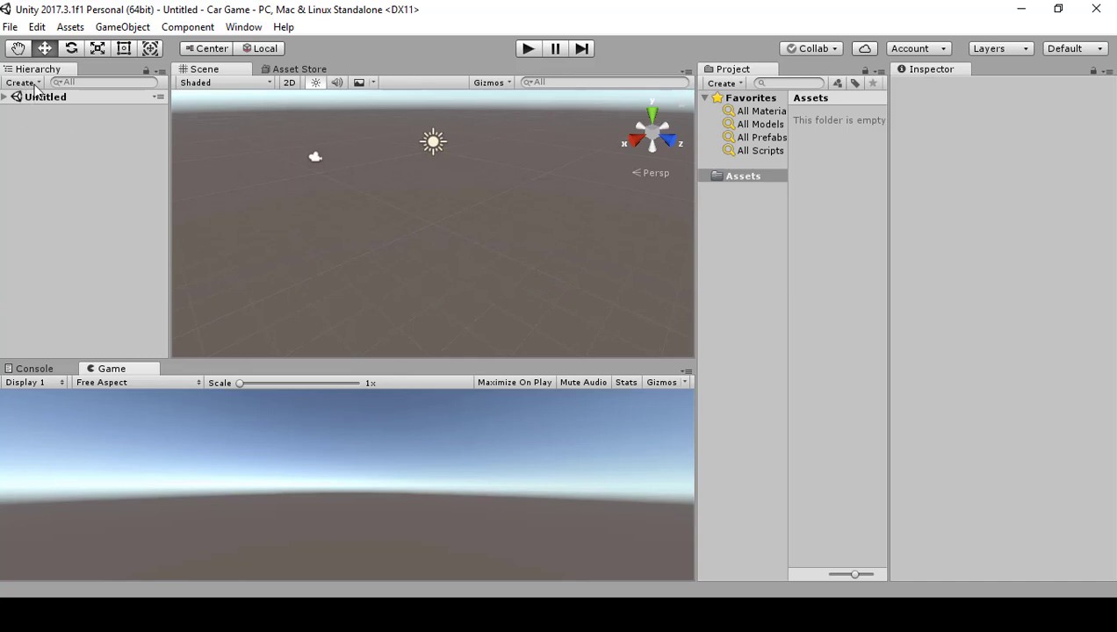
Open the Unity preferences for external tools and check the available external script editors.
left_click(13, 27)
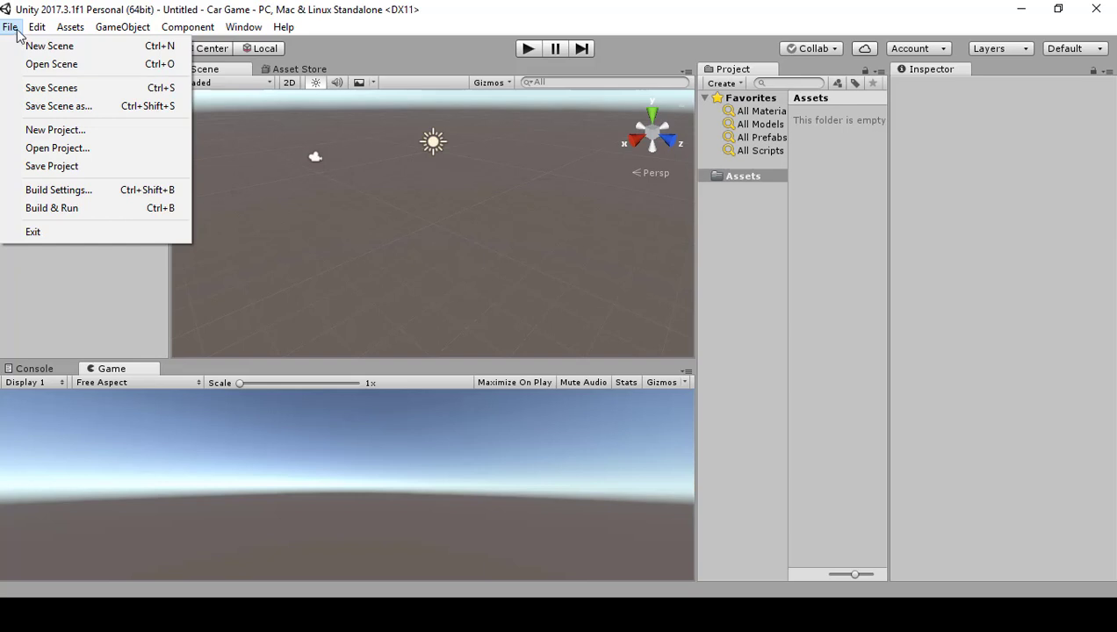
mouse_move(36, 30)
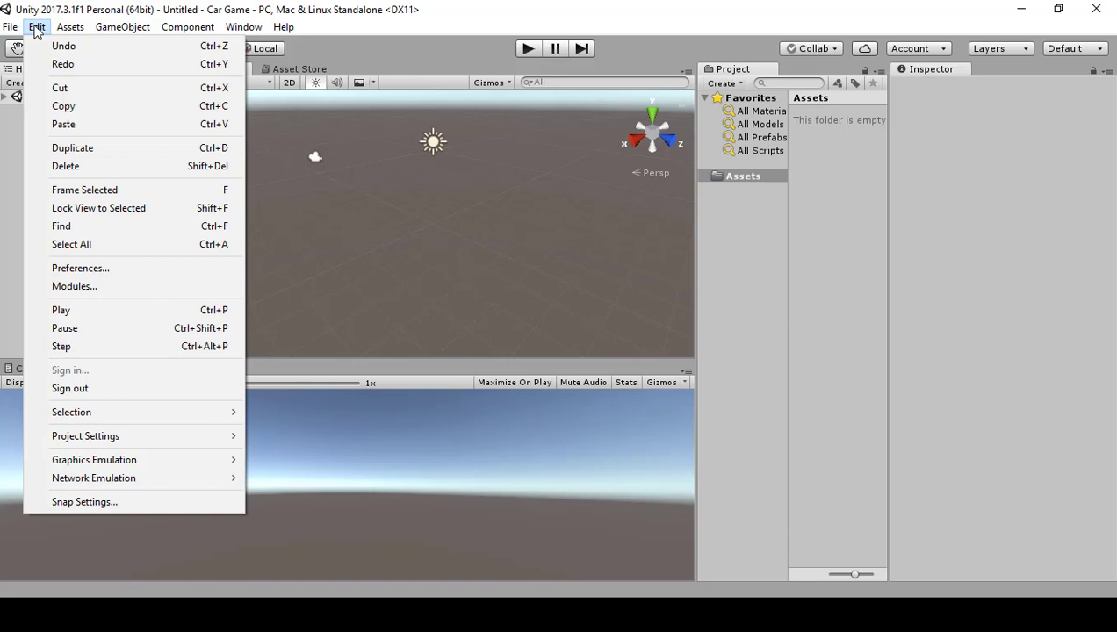
left_click(142, 270)
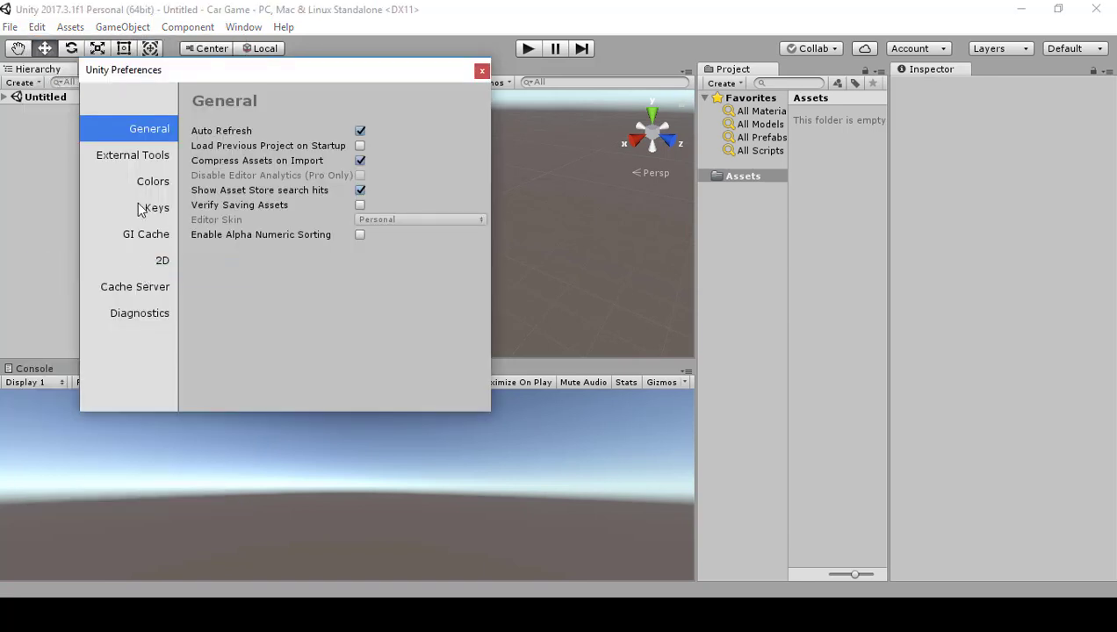
left_click(138, 154)
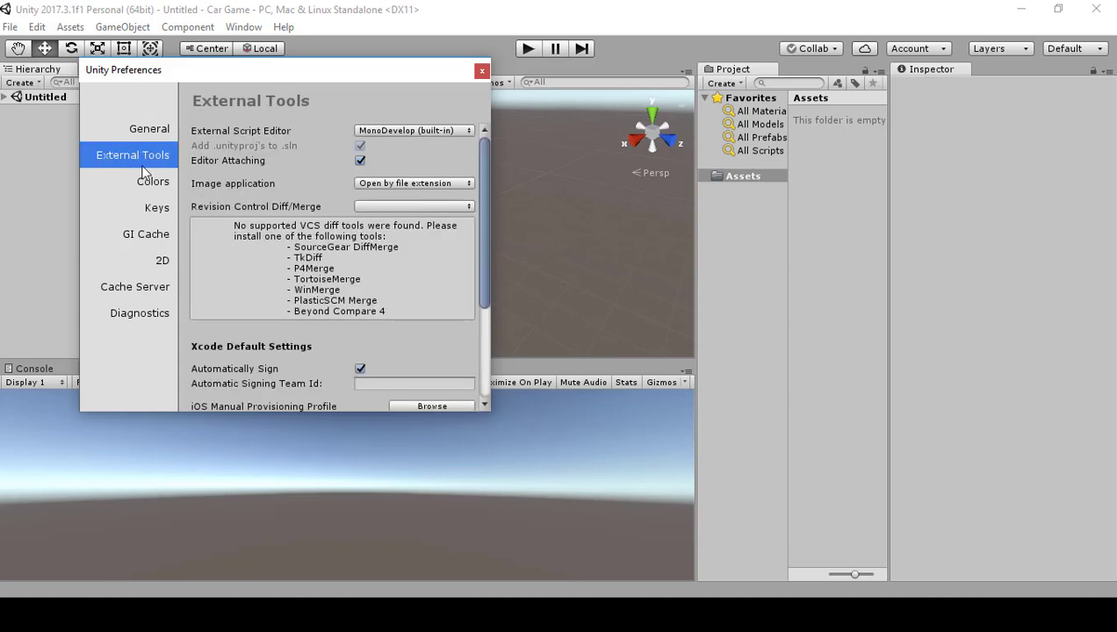
left_click(400, 131)
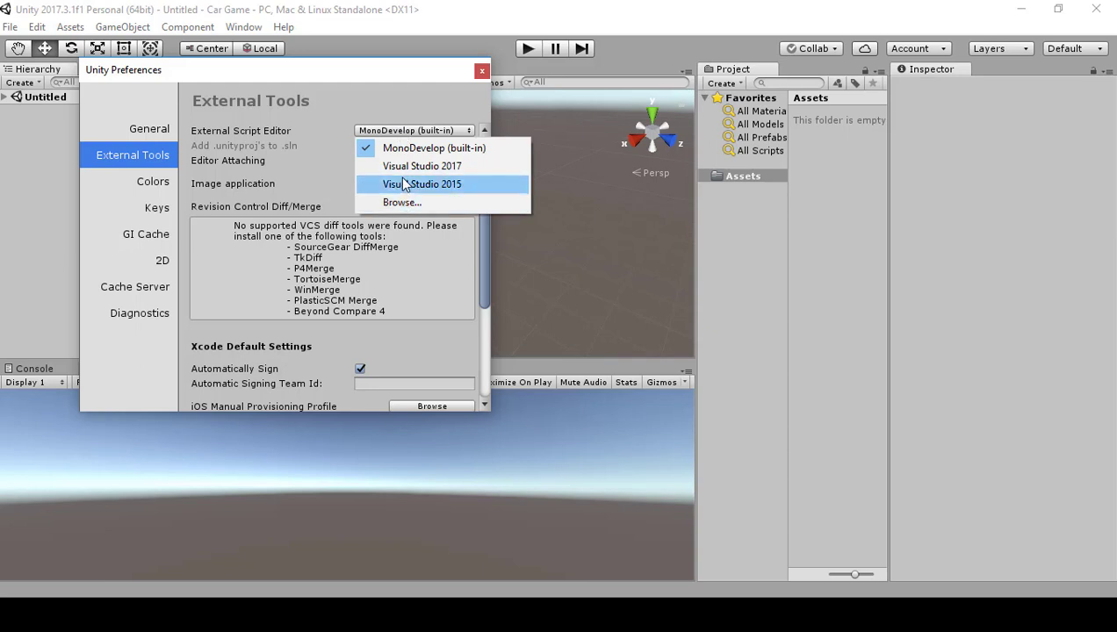
left_click(310, 118)
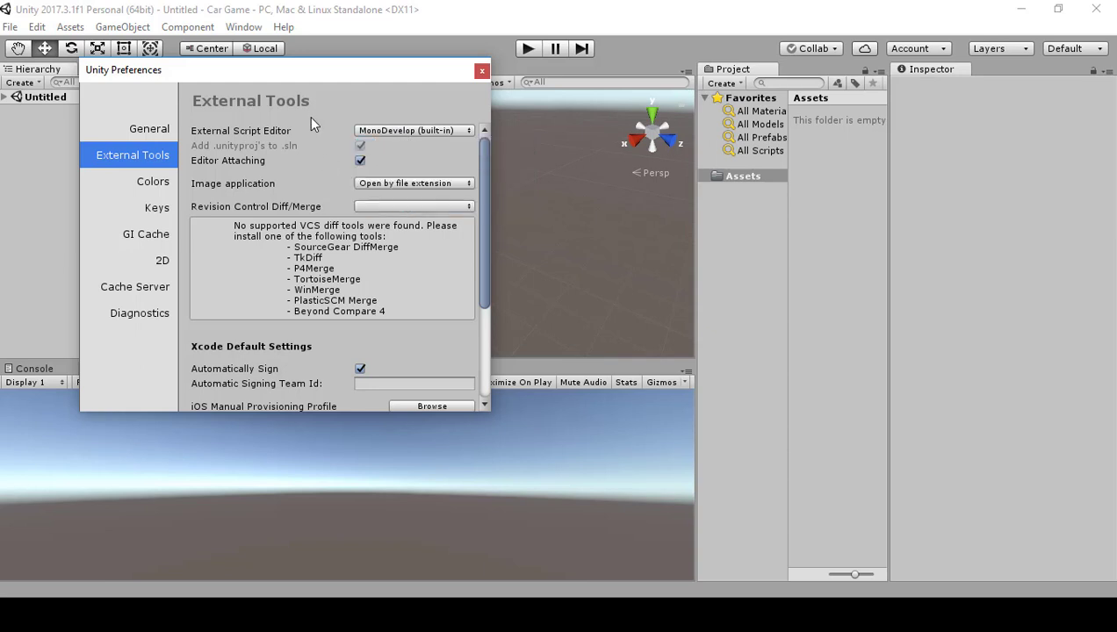
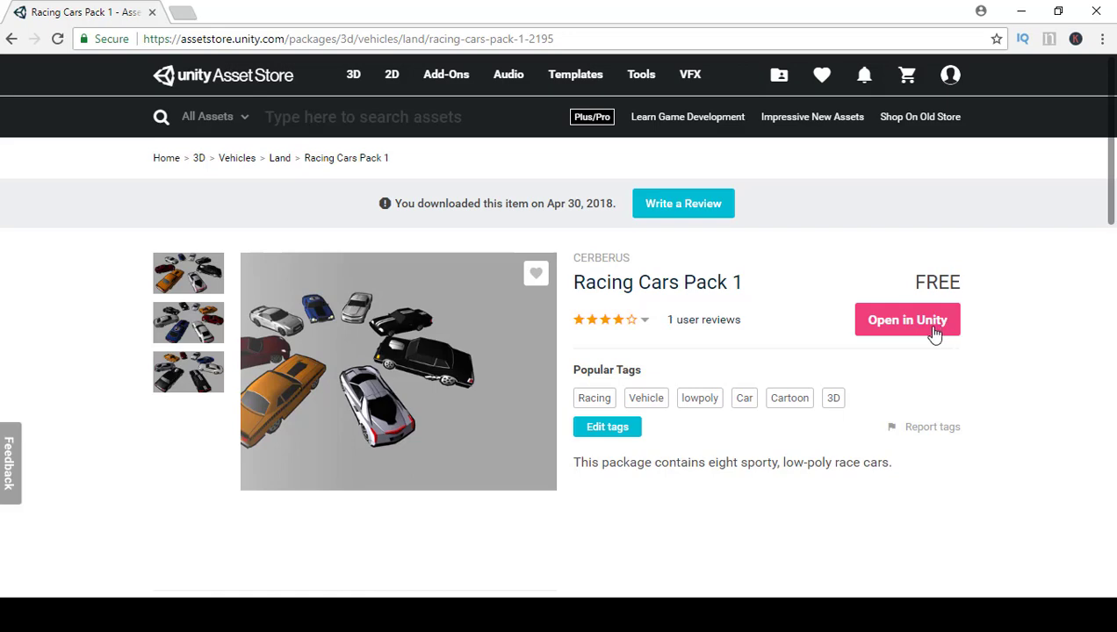
Open Racing Cars Pack 1 from the Asset Store page in Unity and import all of its files into the project.
left_click(934, 334)
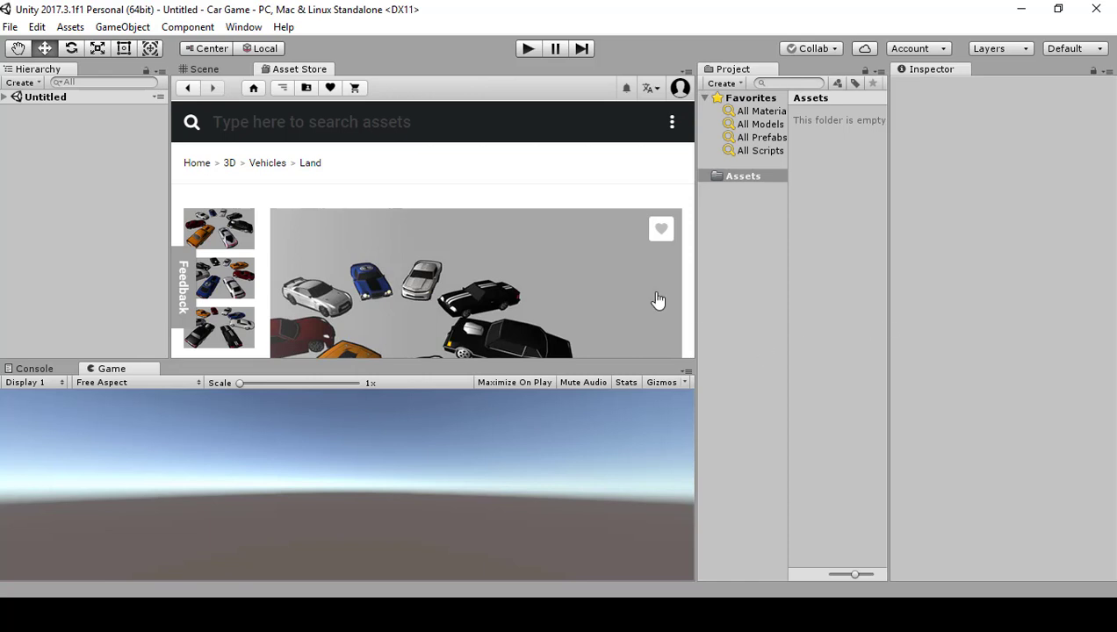
scroll(591, 248, "down", 10)
scroll(591, 252, "down", 2)
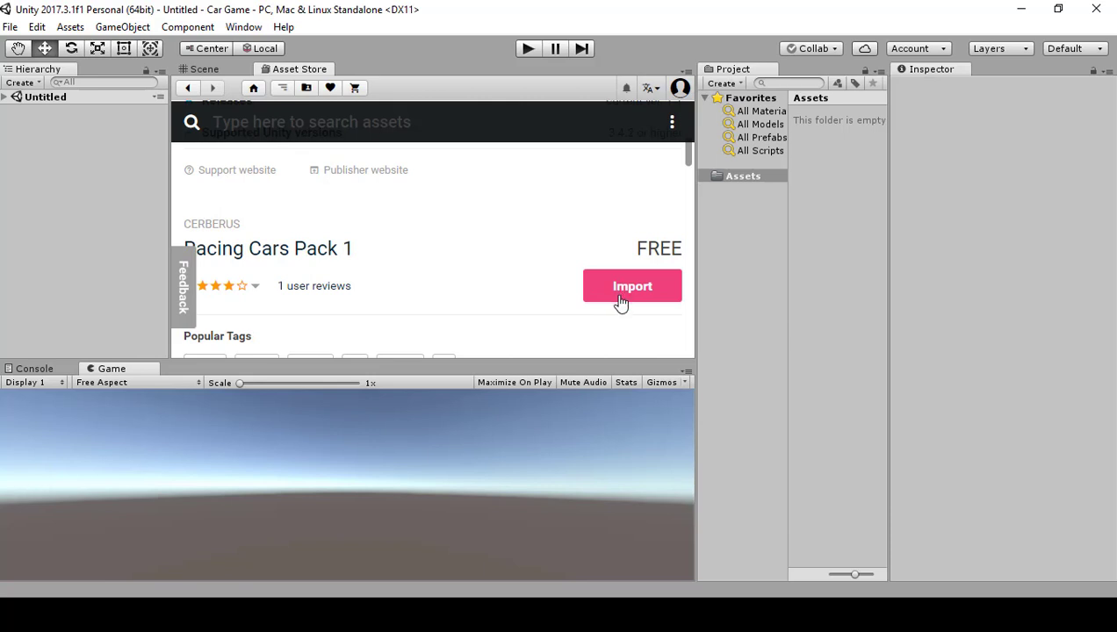
left_click(621, 303)
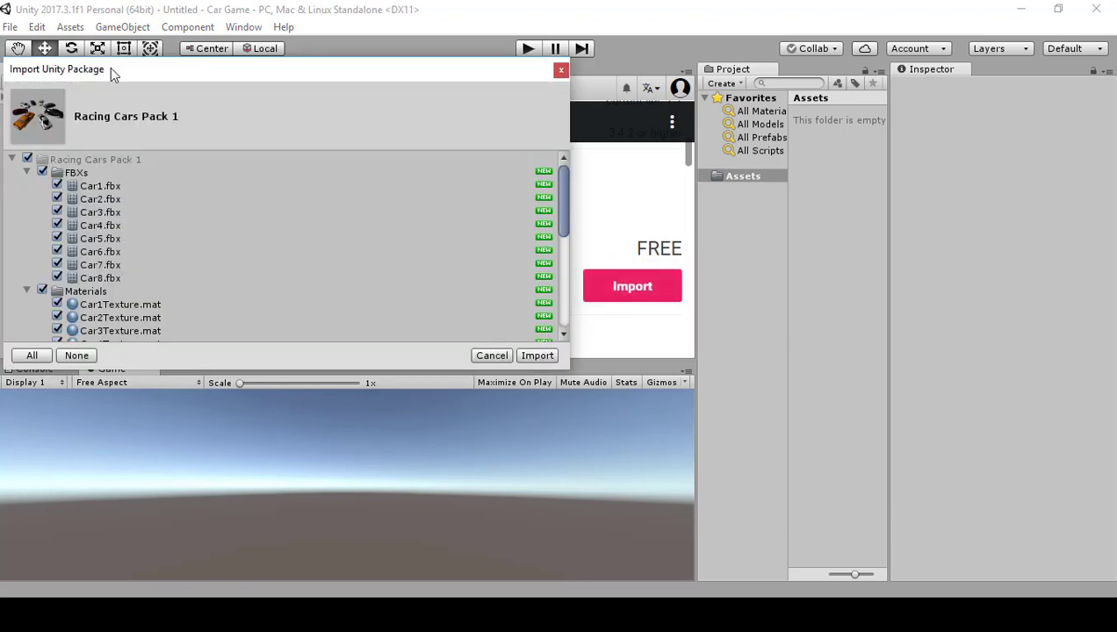
left_click(538, 356)
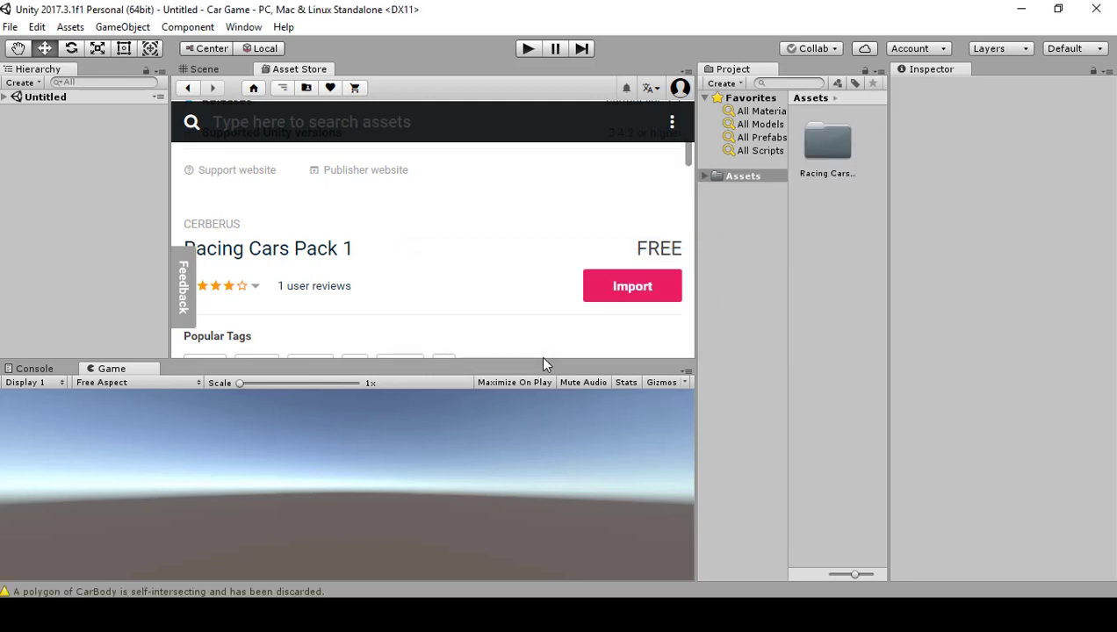
Return to the Scene view and open the Prefabs folder of Racing Cars Pack 1 to preview the Car1 to Car4 prefabs.
left_click(848, 142)
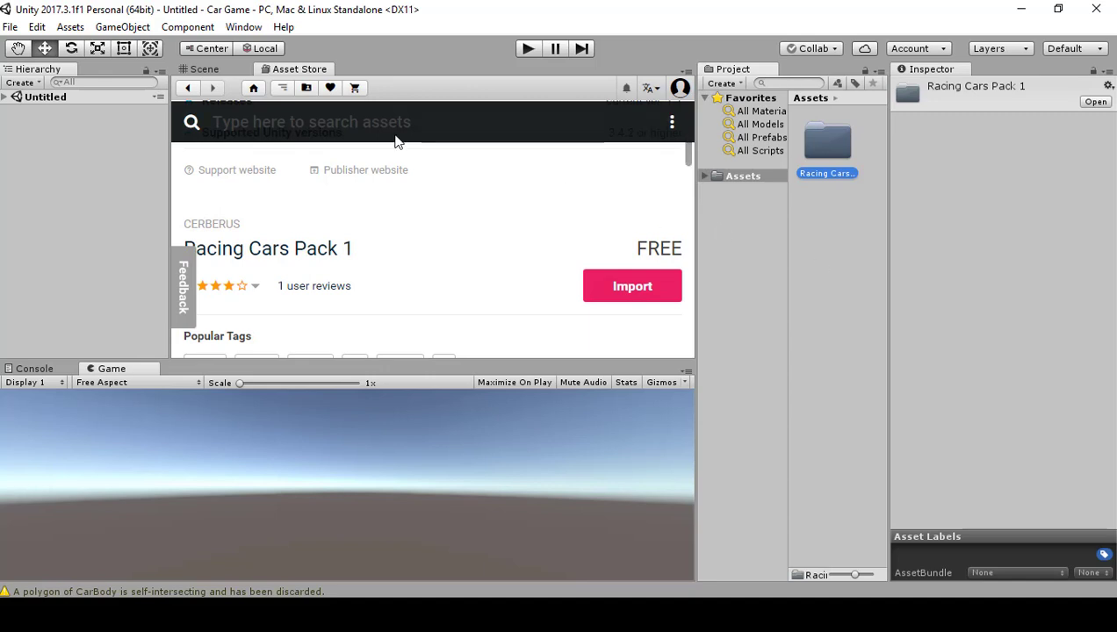
left_click(189, 70)
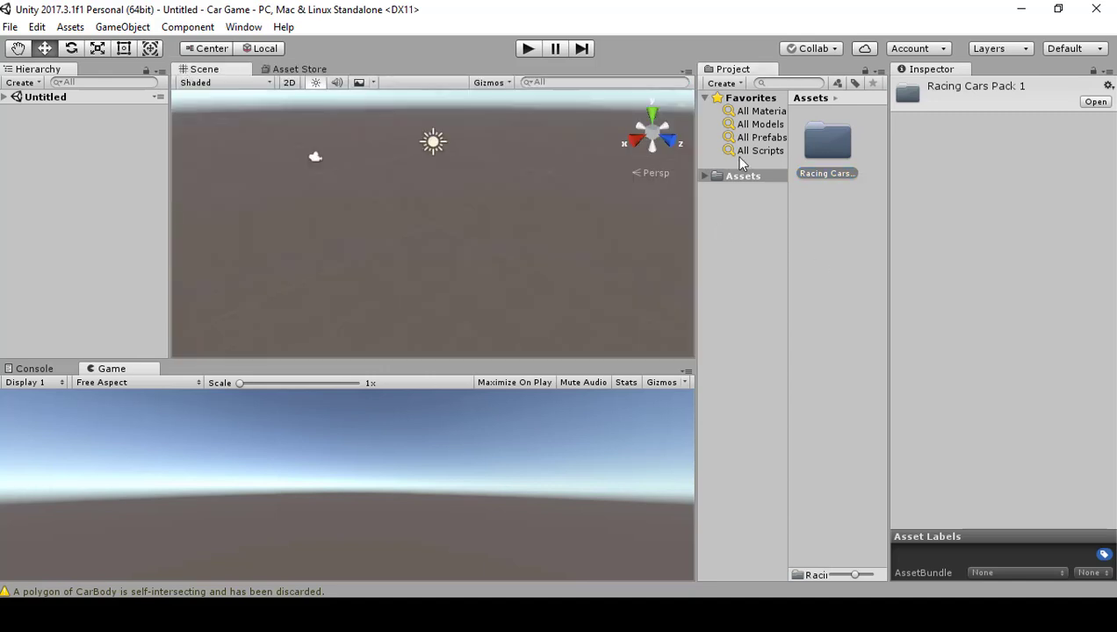
double_click(824, 153)
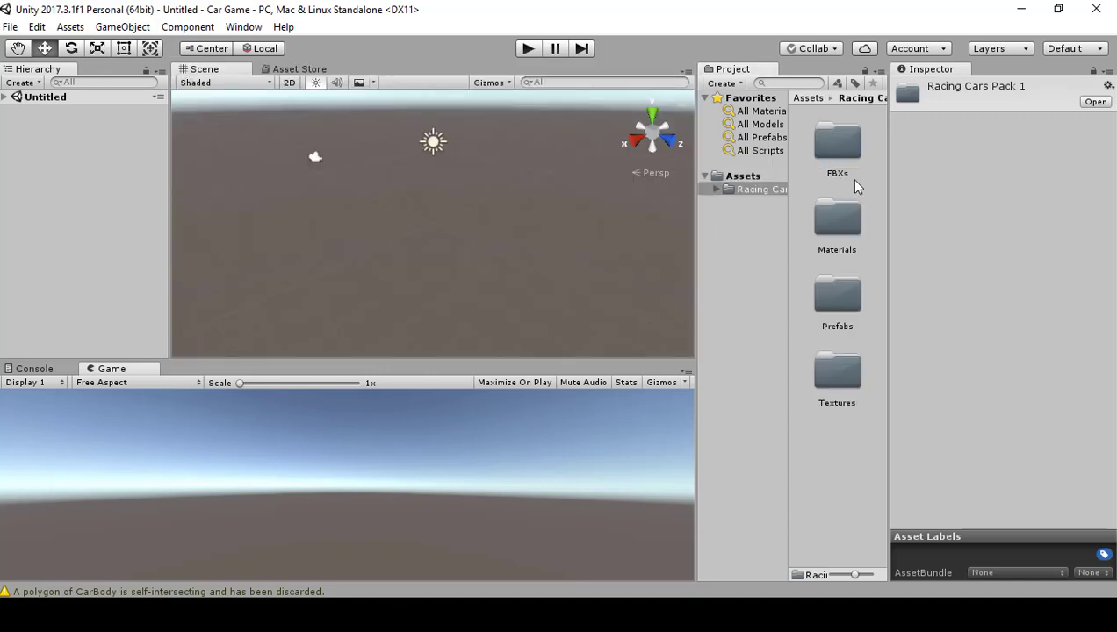
double_click(835, 303)
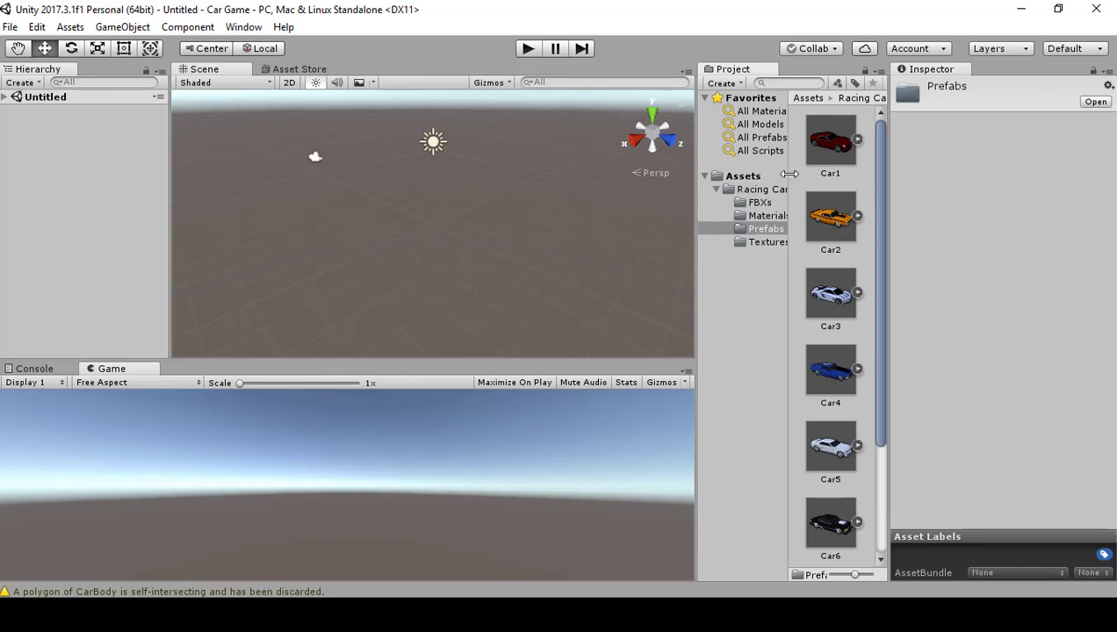
left_click(840, 366)
left_click(845, 292)
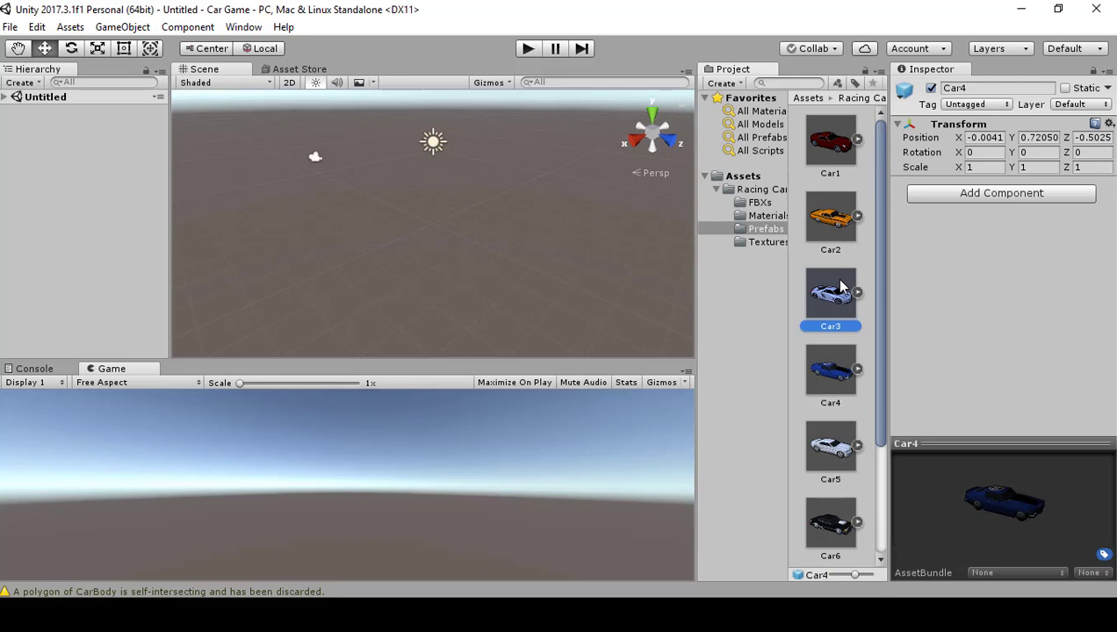
left_click(843, 231)
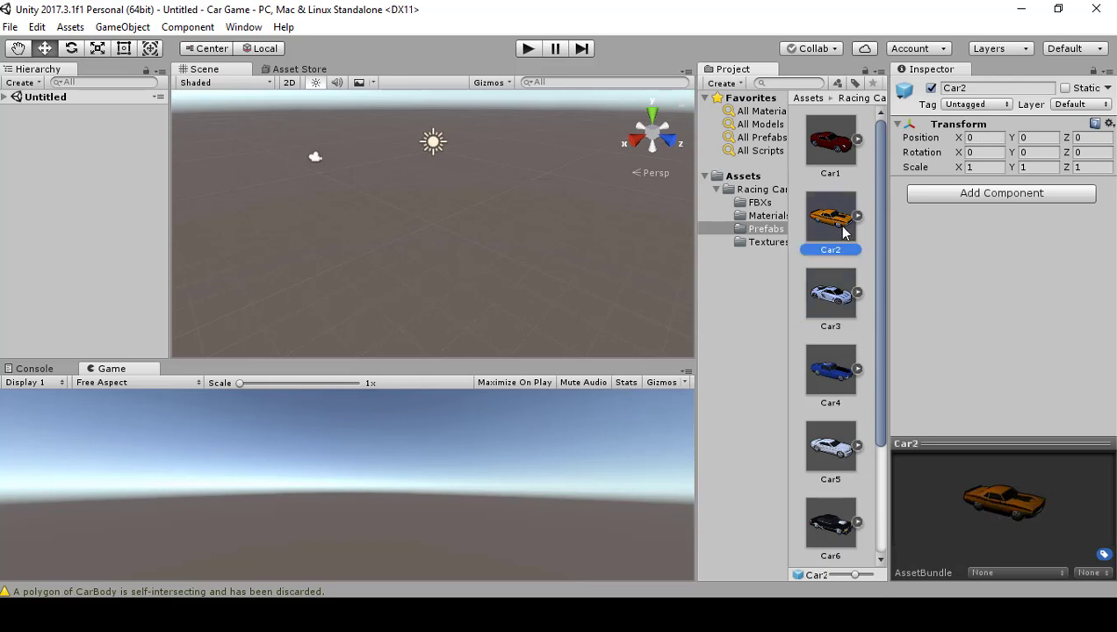
left_click(824, 151)
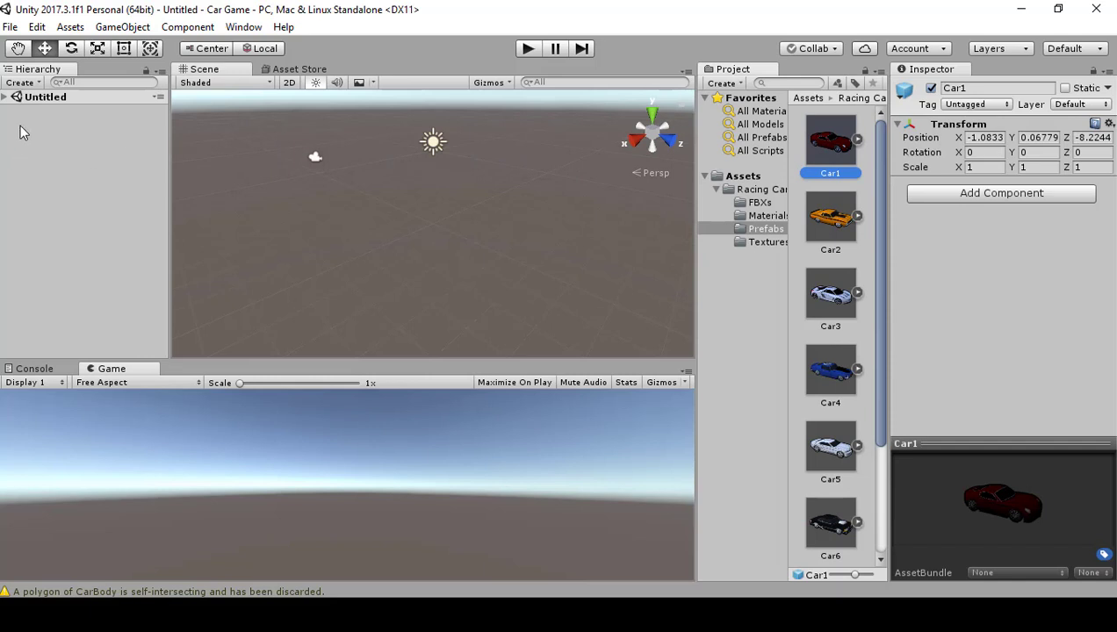
Create an empty game object in the scene and rename it Car.
left_click(17, 85)
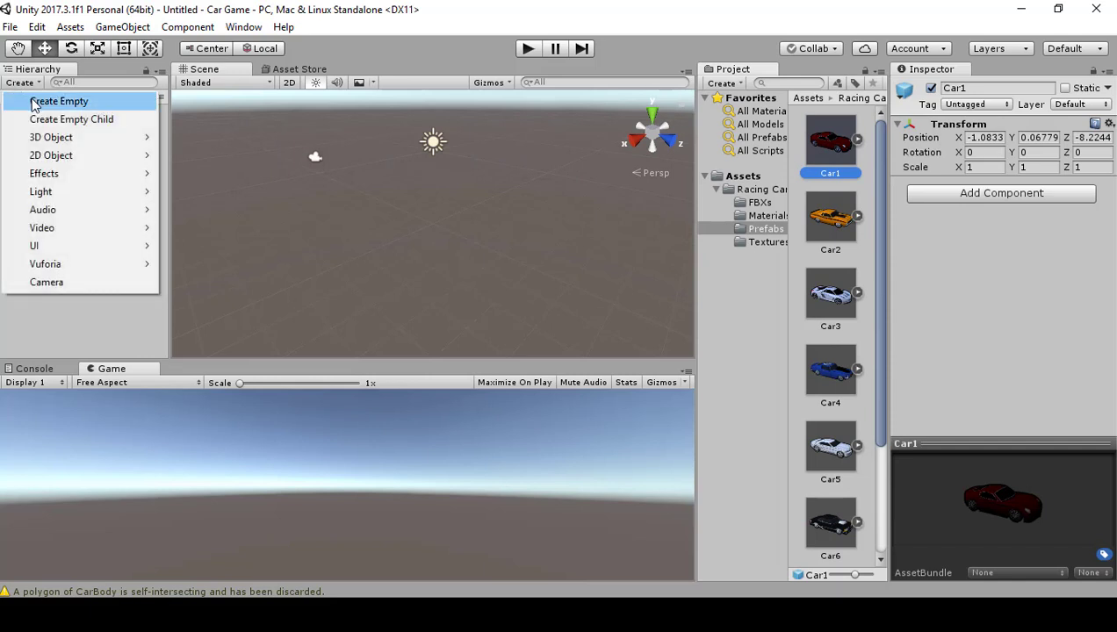
left_click(35, 103)
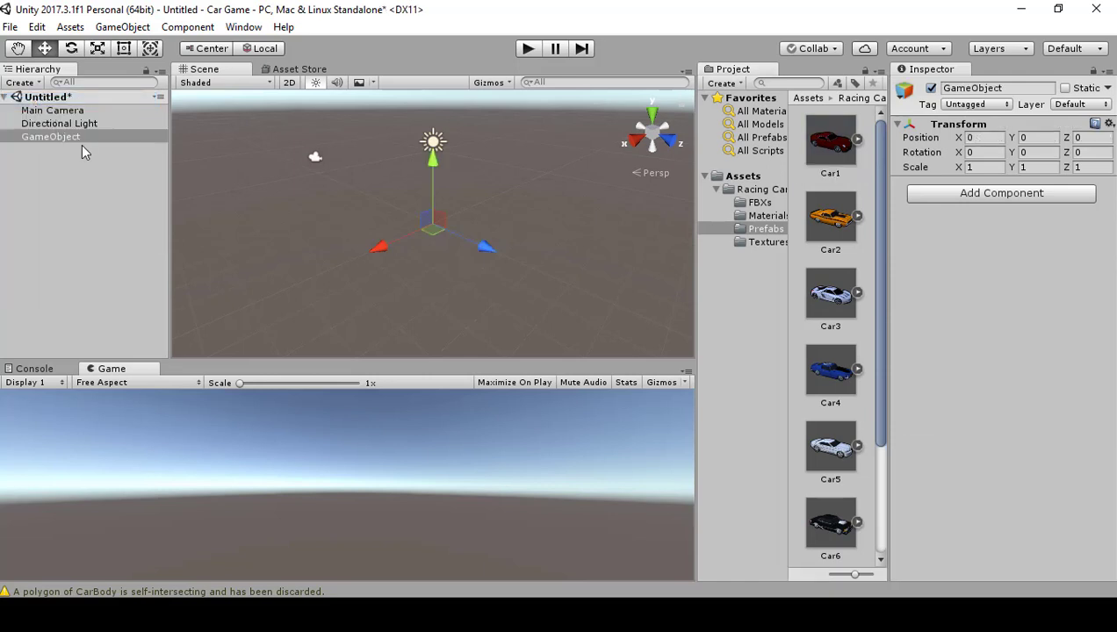
left_click(53, 137)
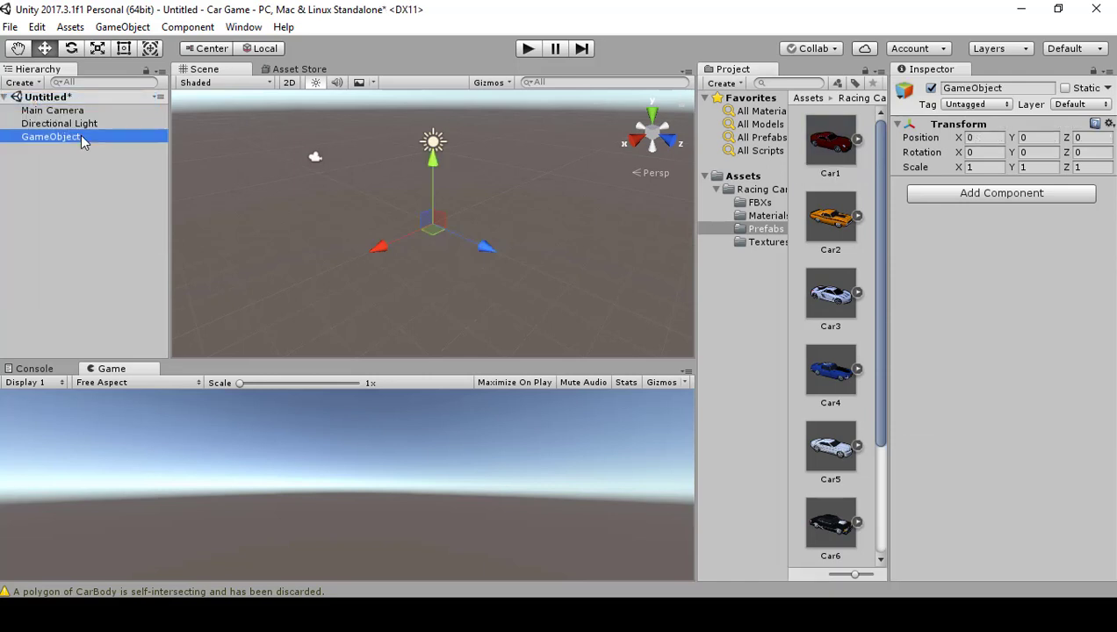
right_click(80, 137)
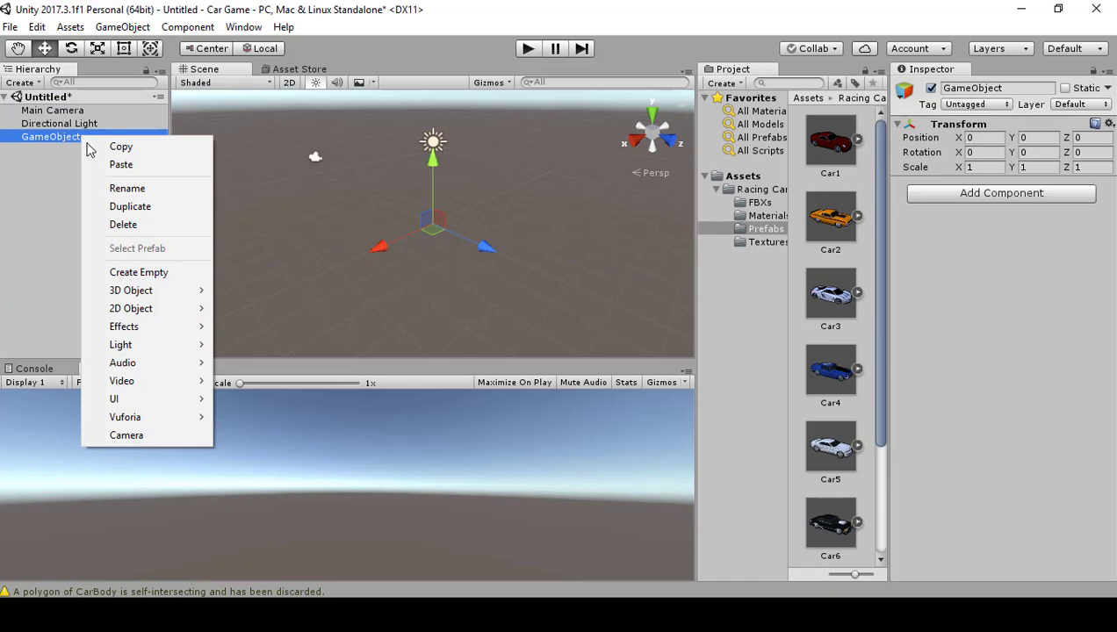
left_click(126, 190)
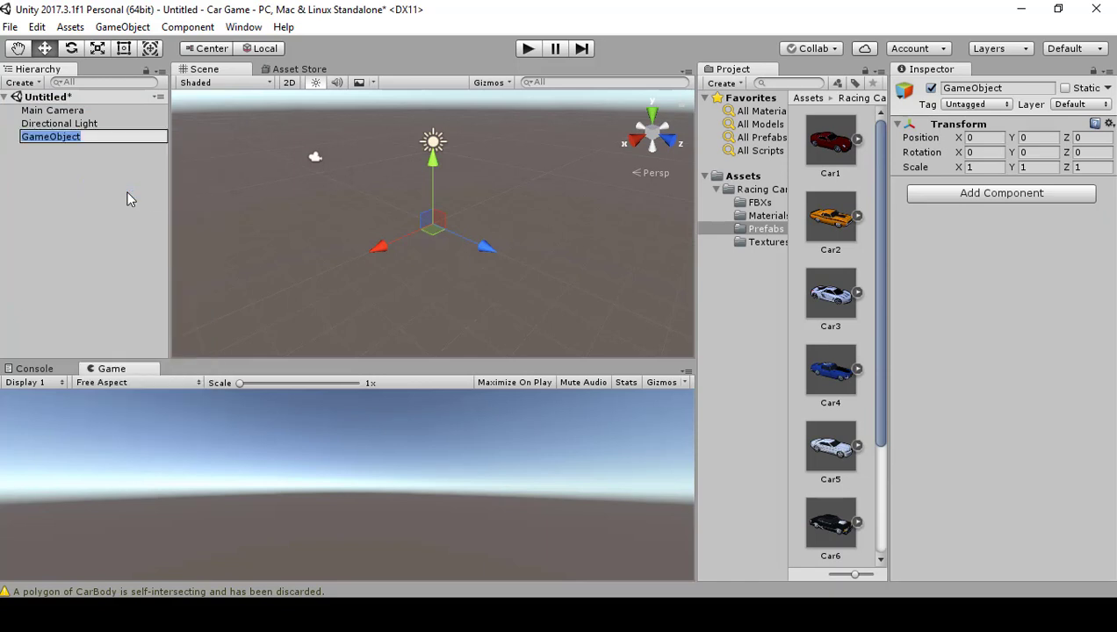
type("Car")
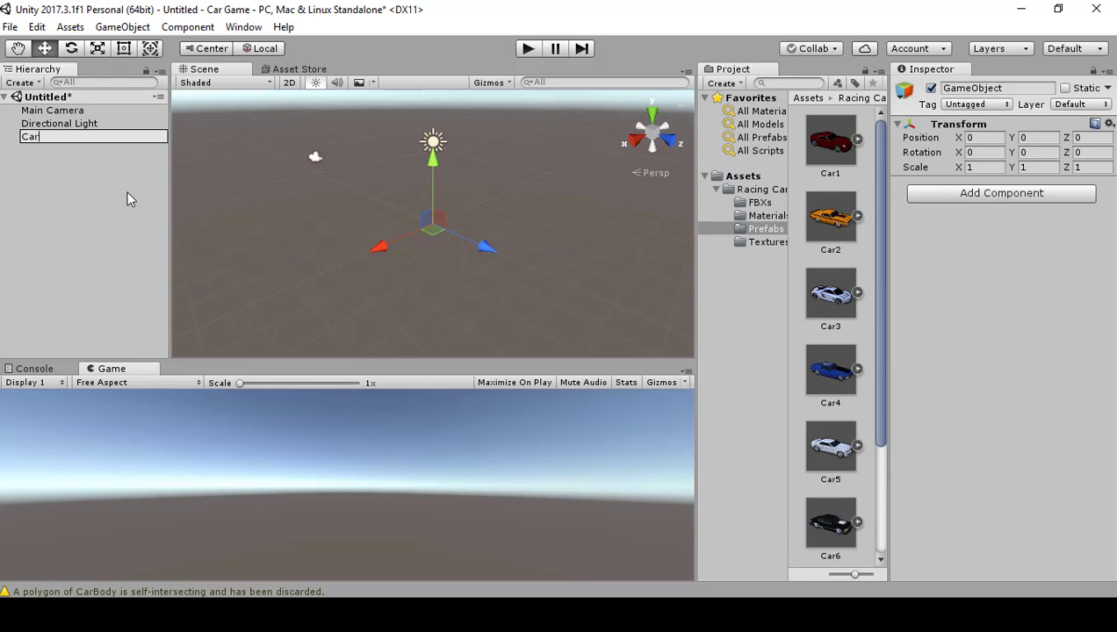
key("Return")
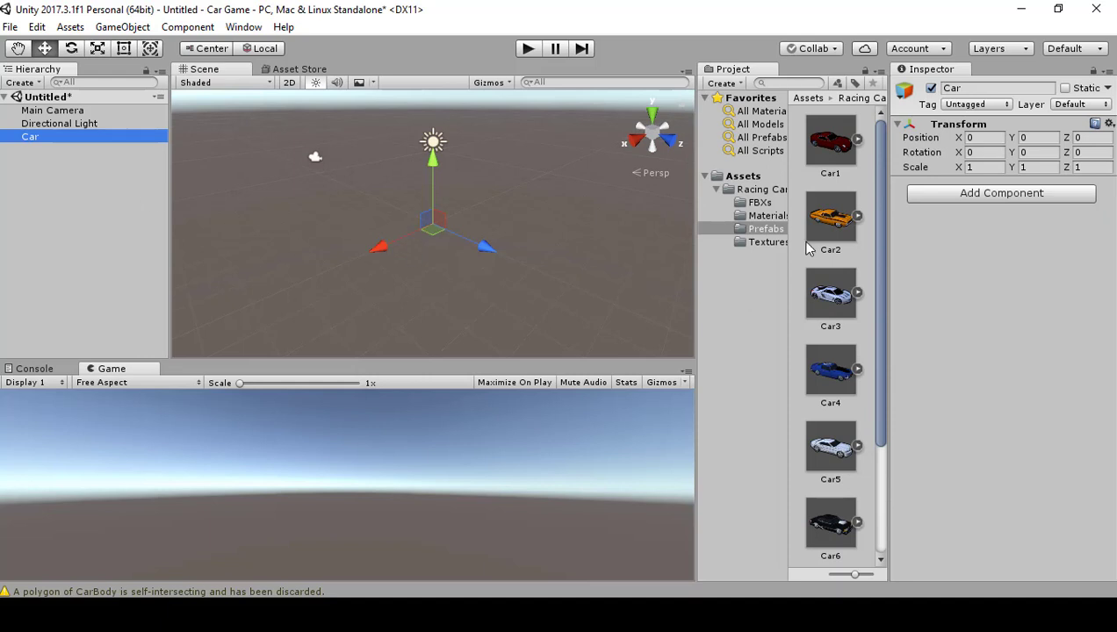
Look through the car prefabs and add the Car8 prefab to the scene hierarchy as a top-level object.
left_click(834, 161)
left_click(830, 230)
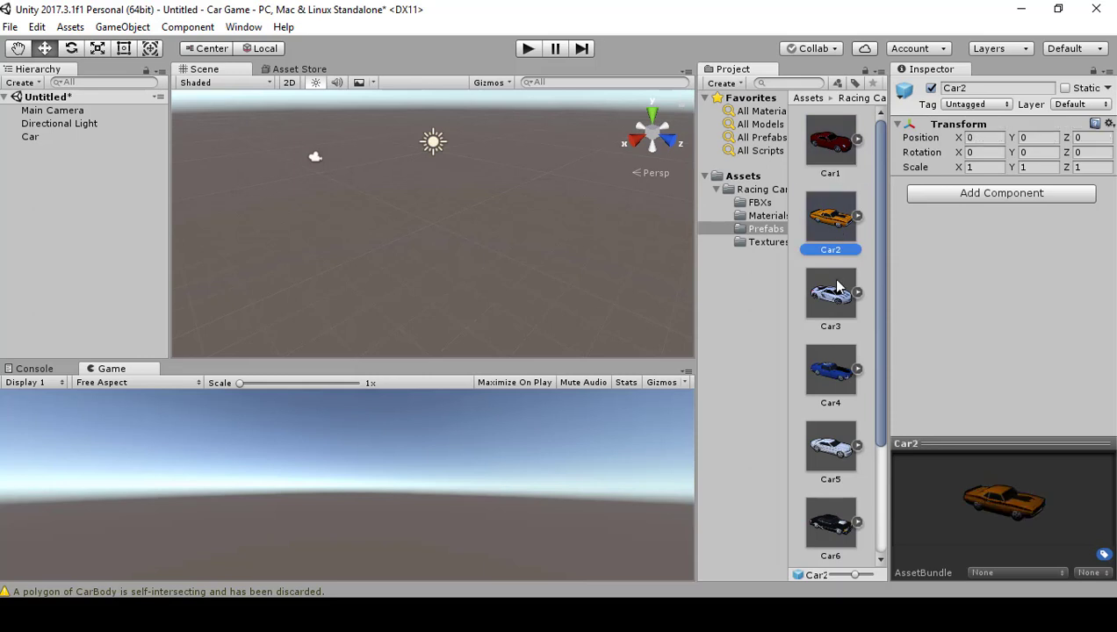
left_click(829, 303)
left_click(829, 368)
left_click(826, 453)
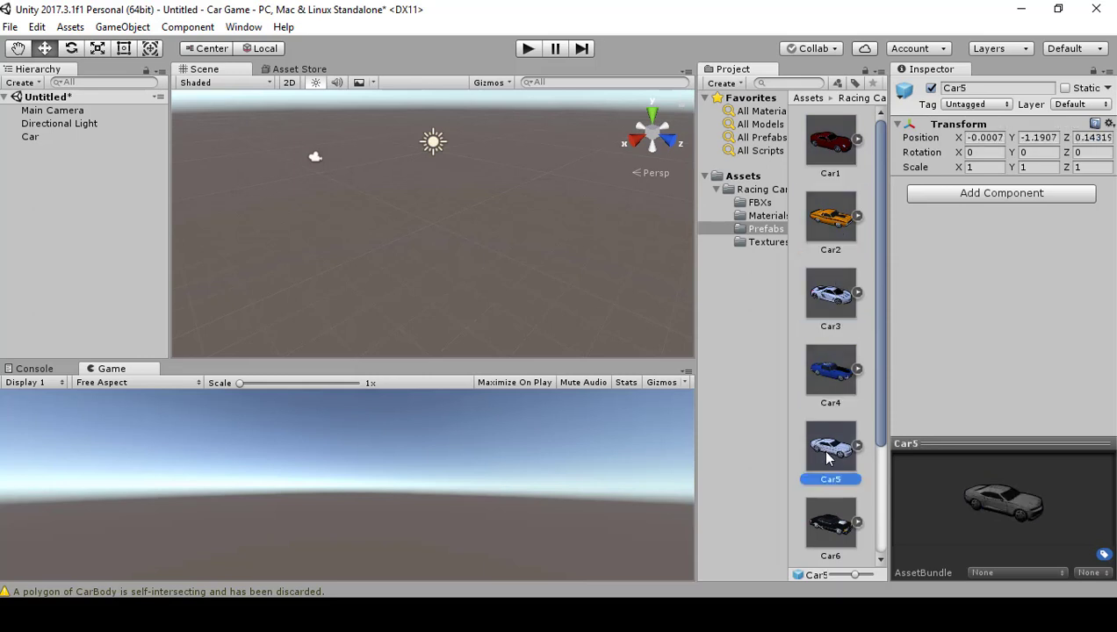
scroll(825, 509, "down", 2)
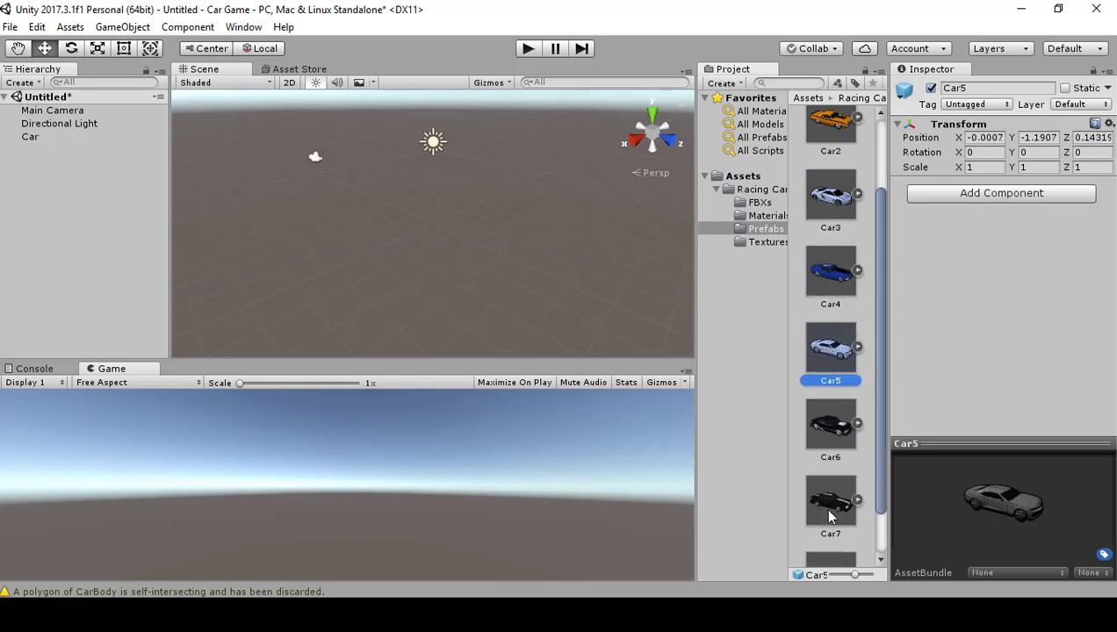
scroll(831, 517, "down", 2)
left_click(830, 516)
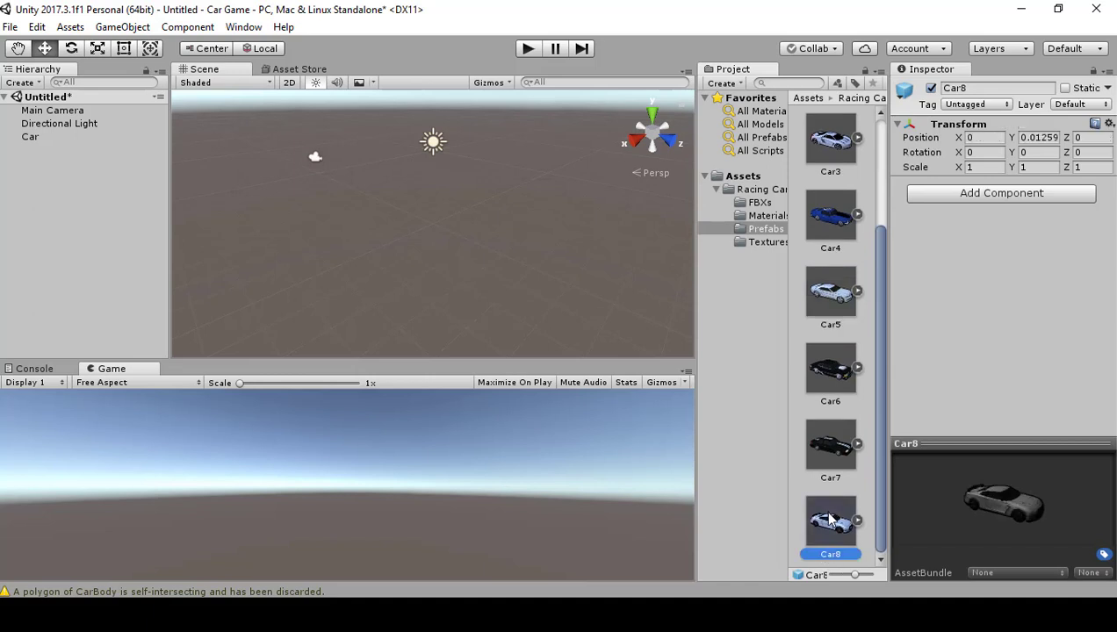
left_click_drag(830, 520, 96, 232)
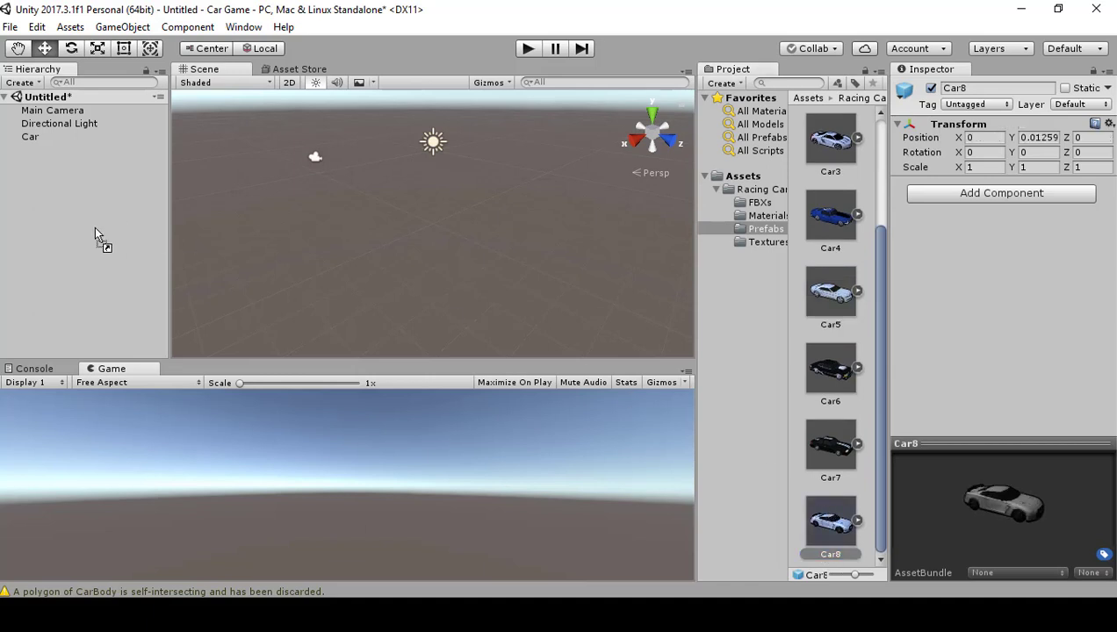
left_click_drag(56, 186, 55, 188)
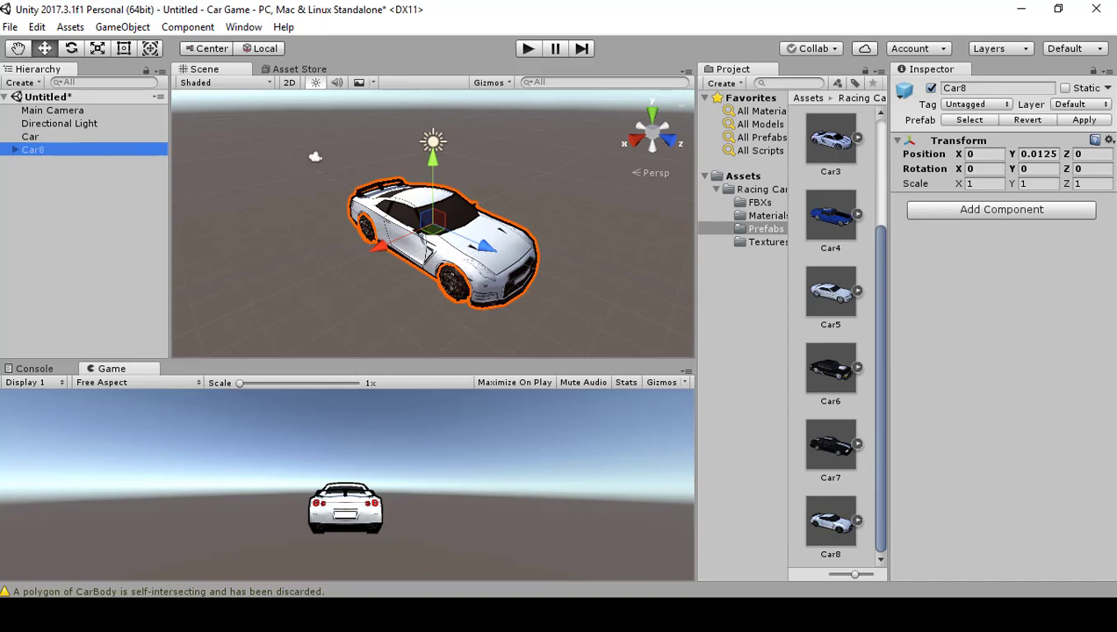
Reset the Transform of Car8 and make it a child of the Car object.
left_click(1108, 140)
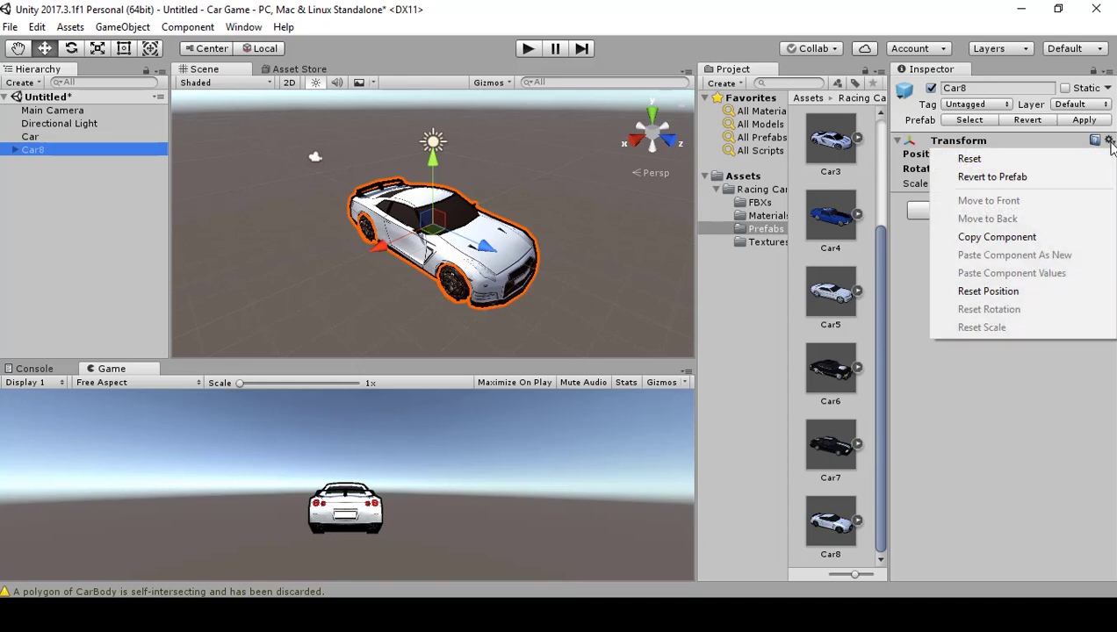
left_click(1057, 159)
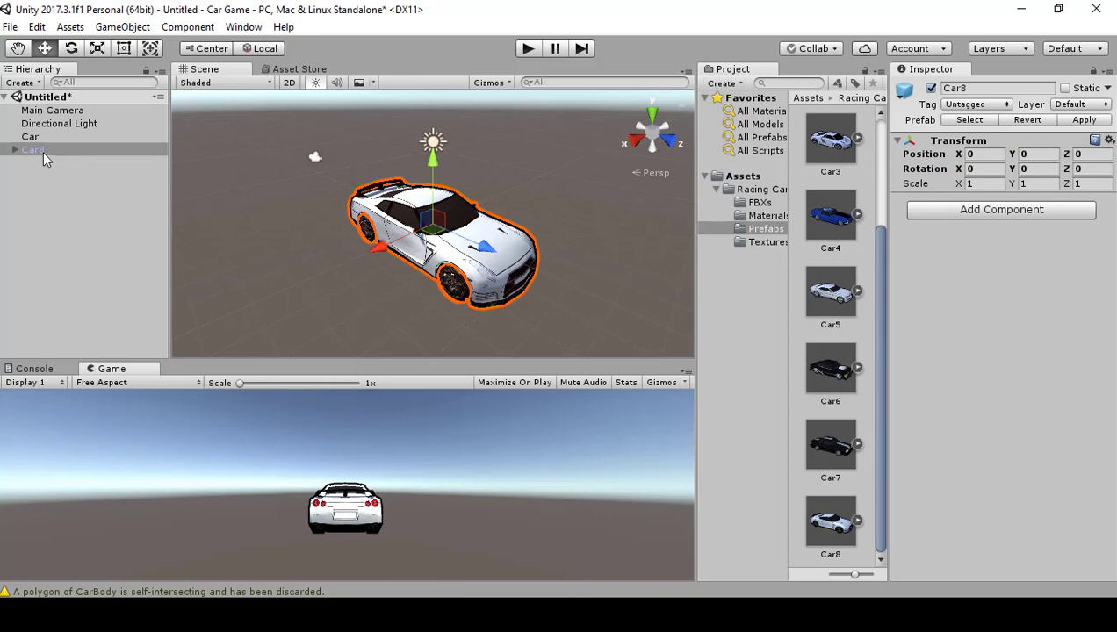
left_click_drag(43, 148, 42, 138)
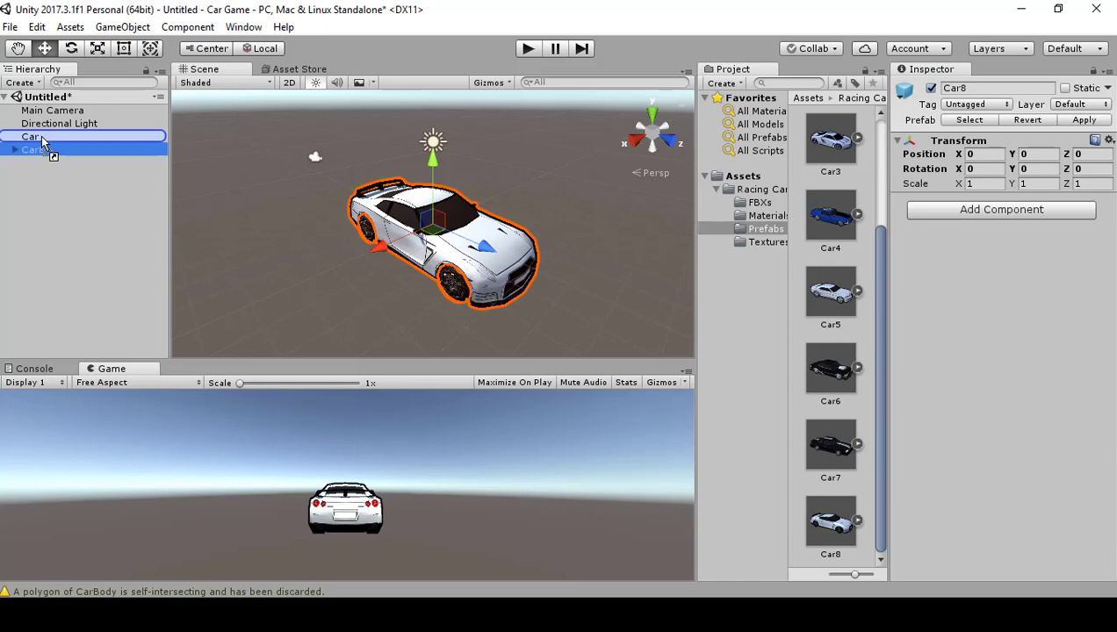
left_click_drag(41, 136, 41, 135)
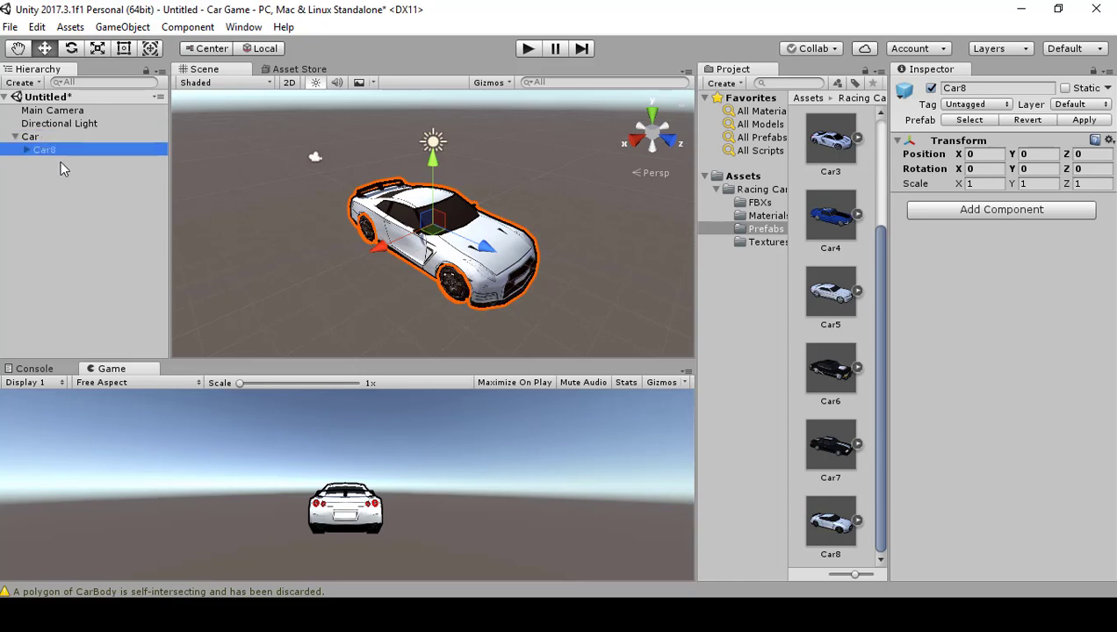
left_click(29, 138)
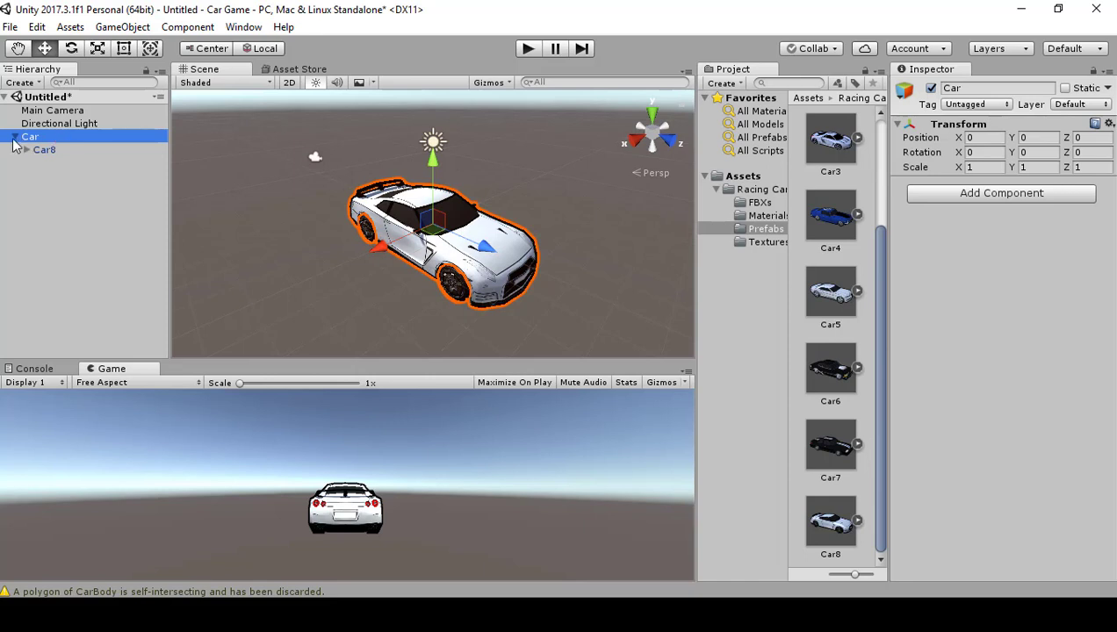
left_click(14, 138)
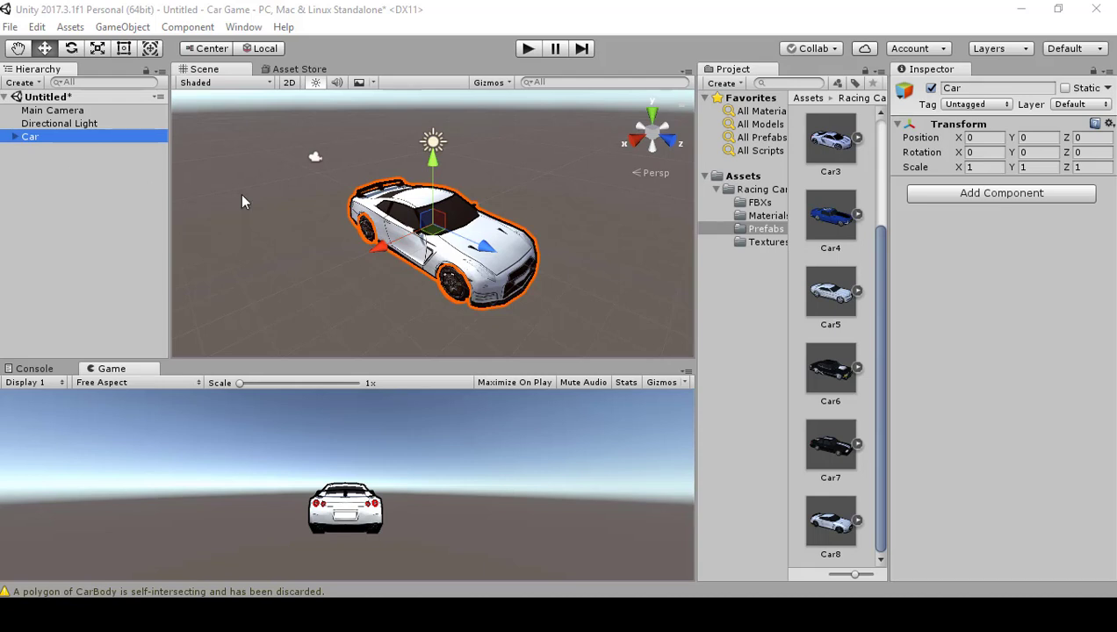
Create a folder named Scene directly in the project's Assets folder.
left_click(709, 187)
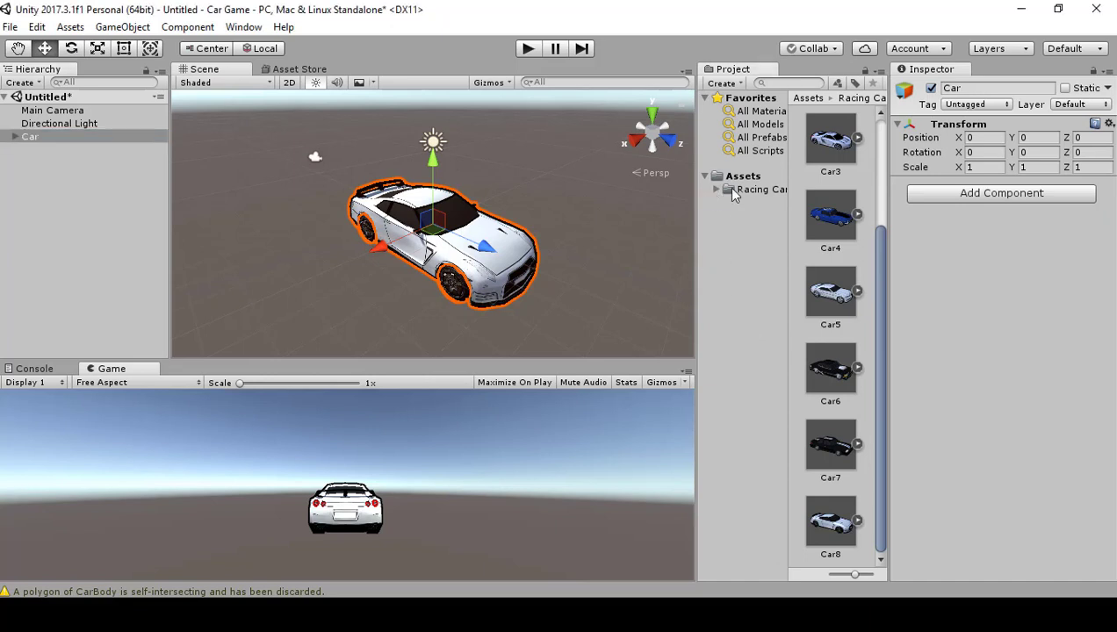
left_click(742, 177)
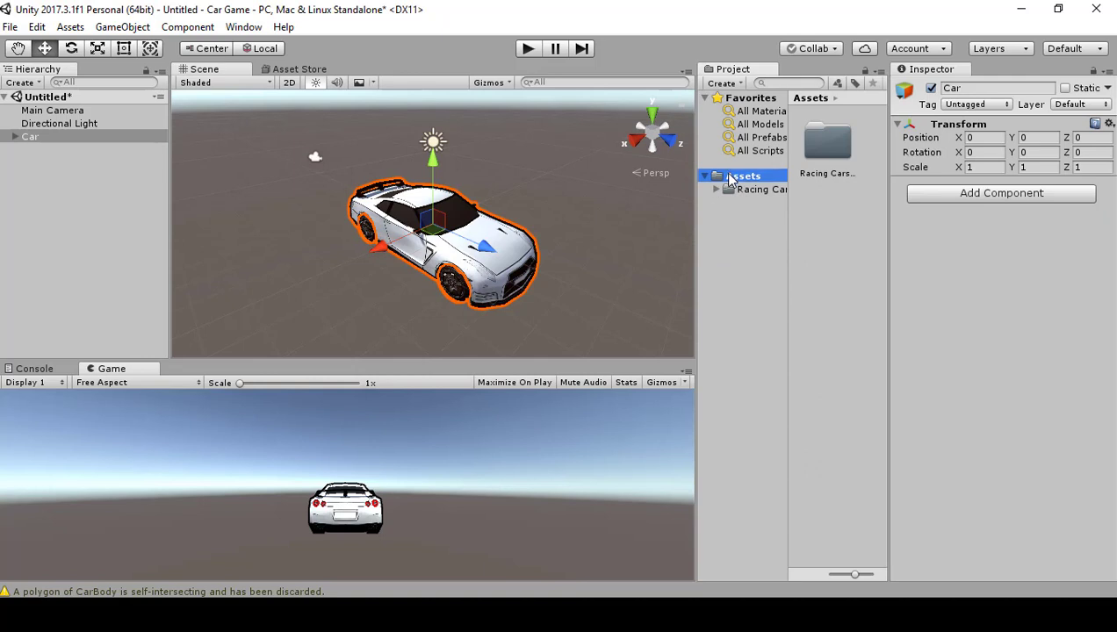
right_click(836, 242)
mouse_move(880, 253)
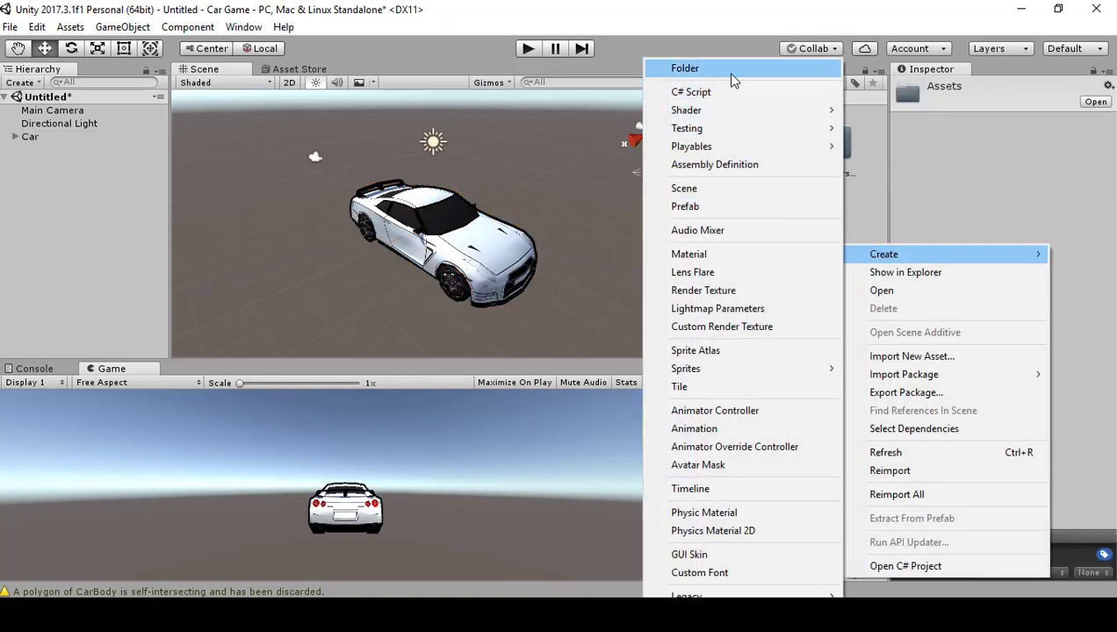
left_click(726, 72)
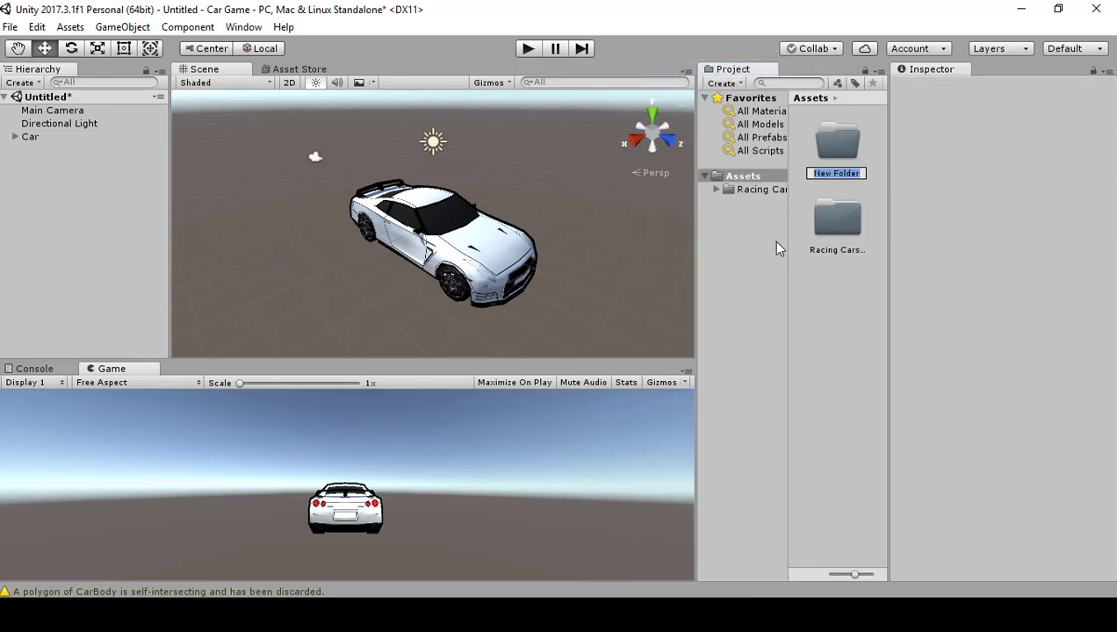
type("Scene")
key("Return")
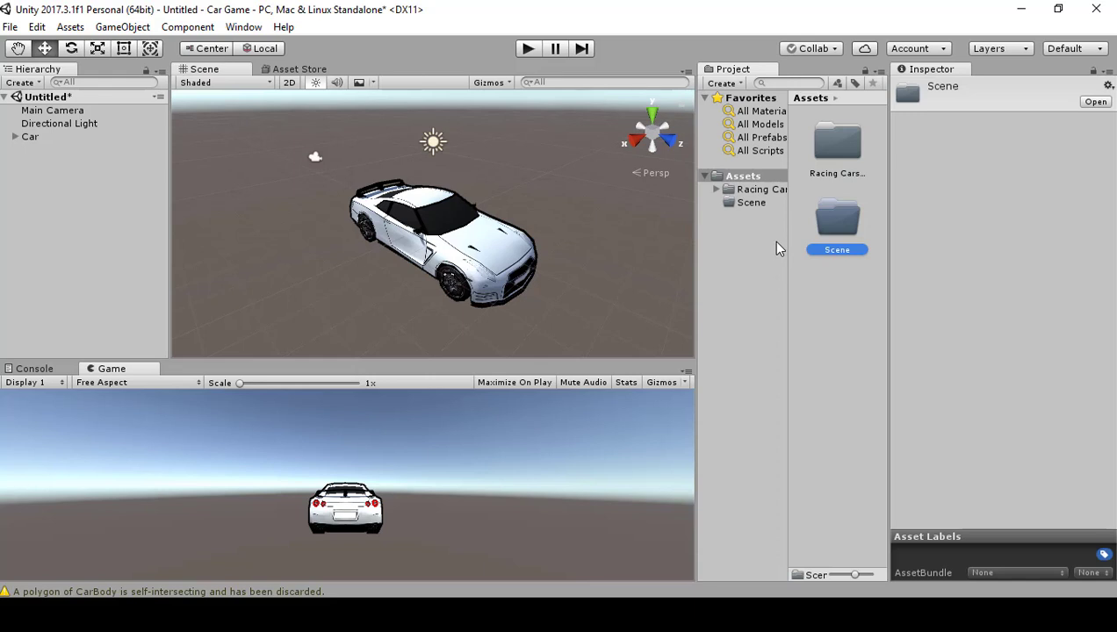
Save the current scene under the name Game inside the project's Scene folder.
double_click(832, 225)
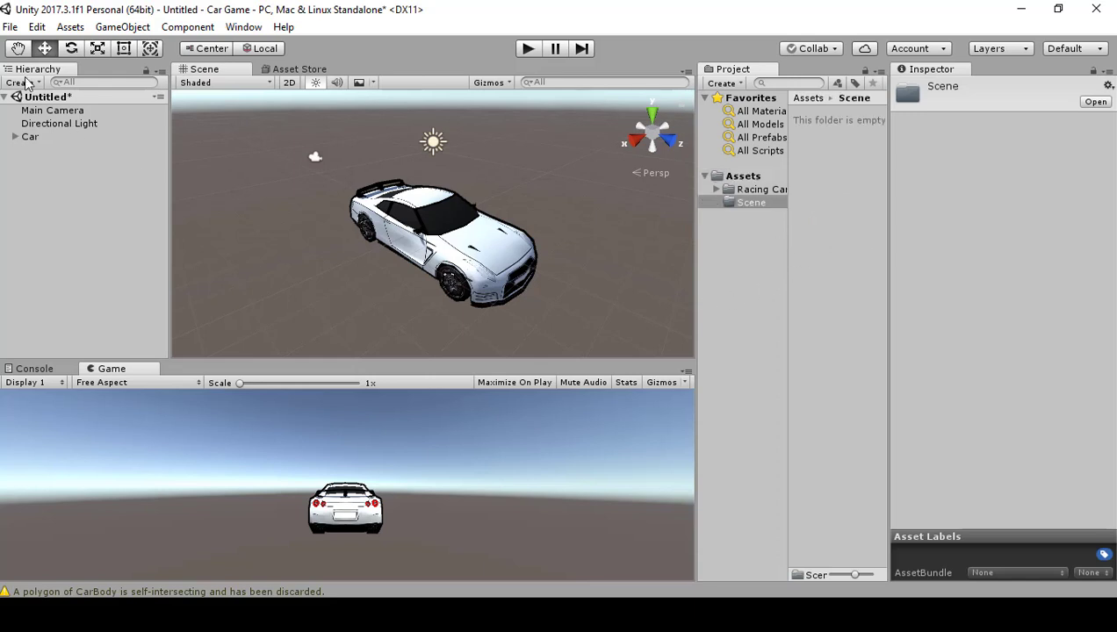
left_click(12, 27)
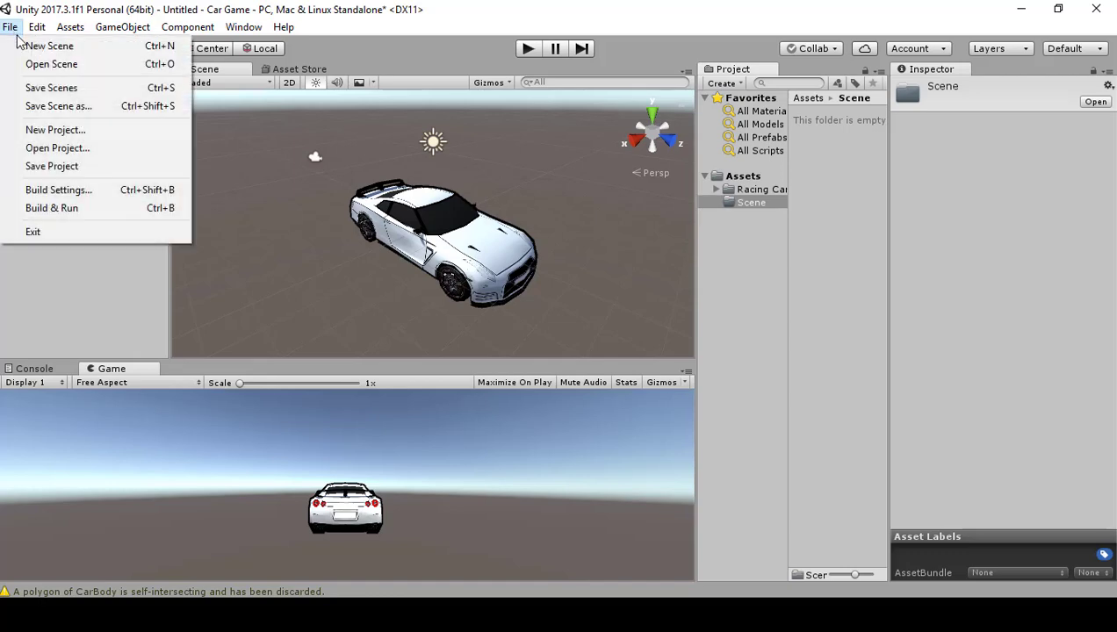
left_click(39, 90)
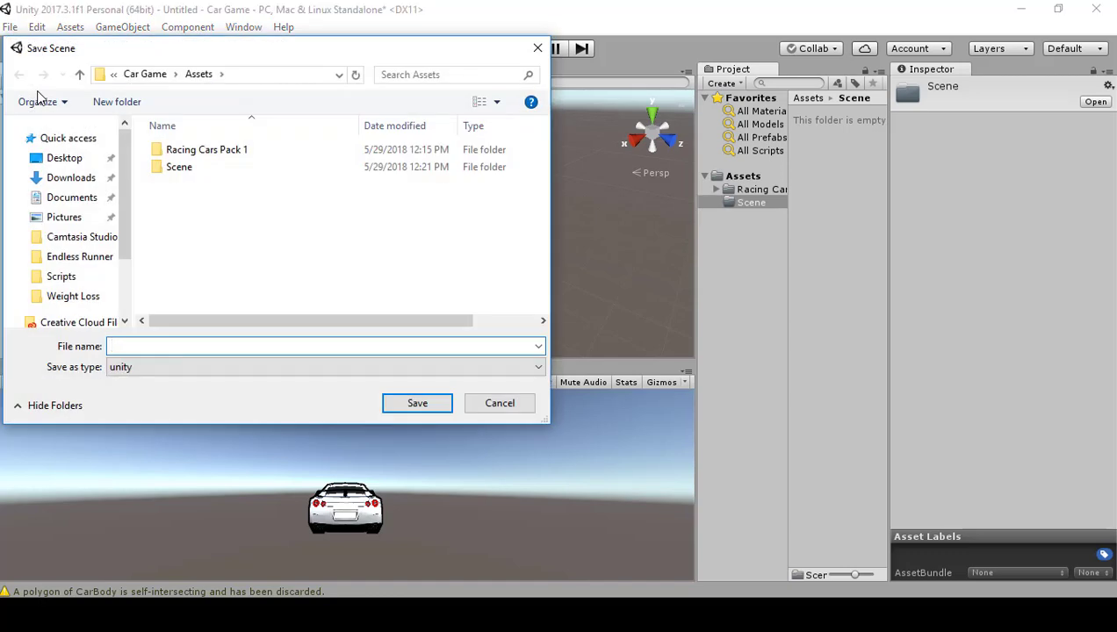
double_click(176, 167)
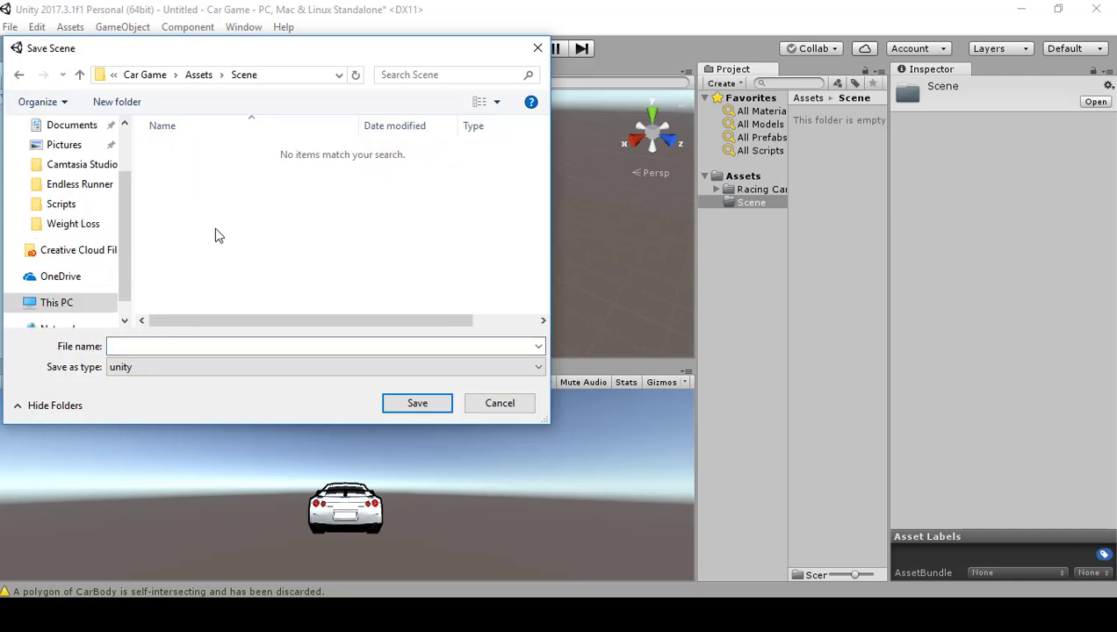
left_click(161, 345)
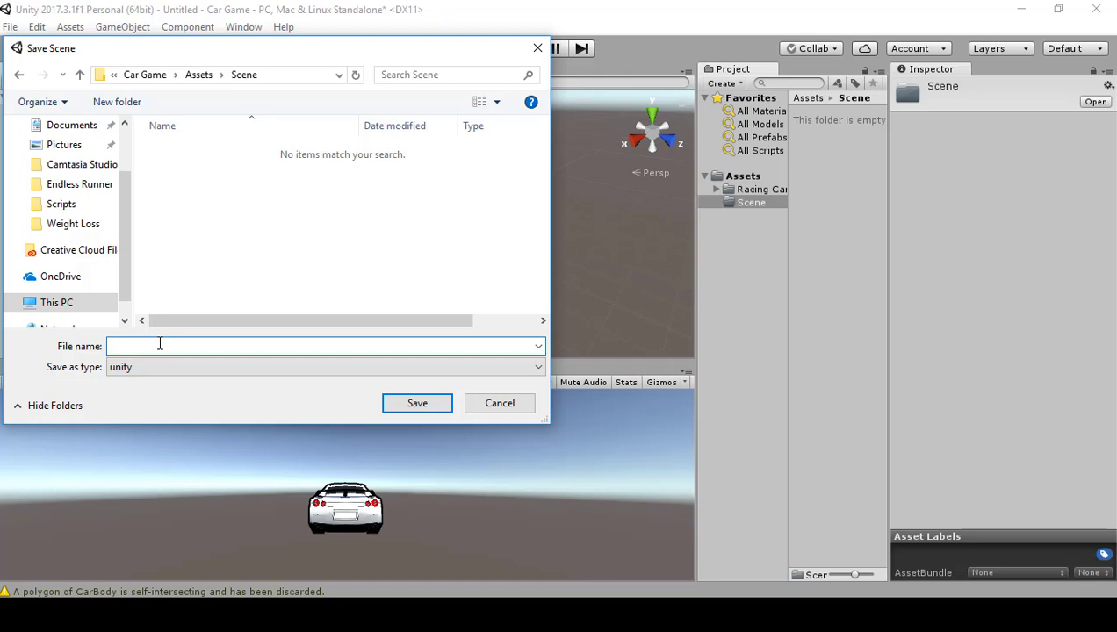
type("Game")
key("Return")
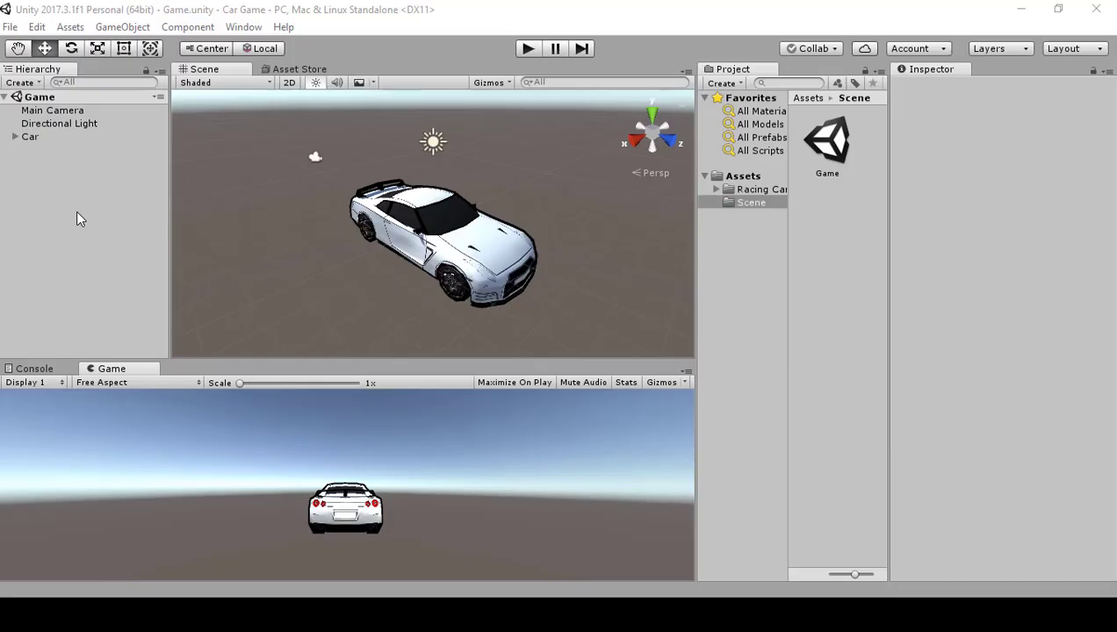
Add a Box Collider physics component to the Car object.
left_click(29, 138)
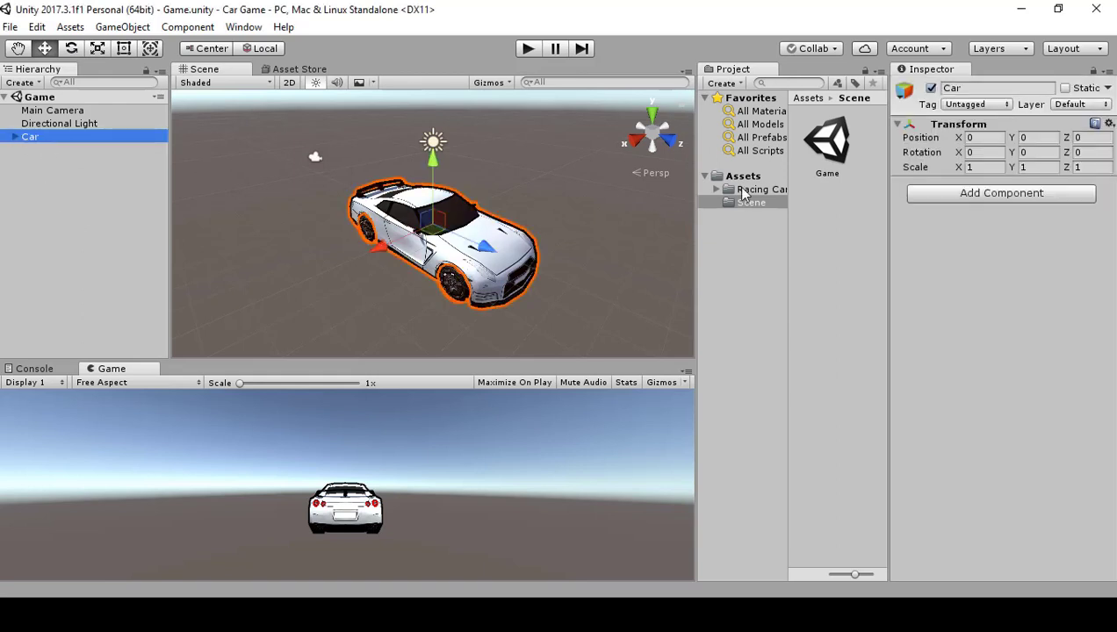
left_click(1026, 195)
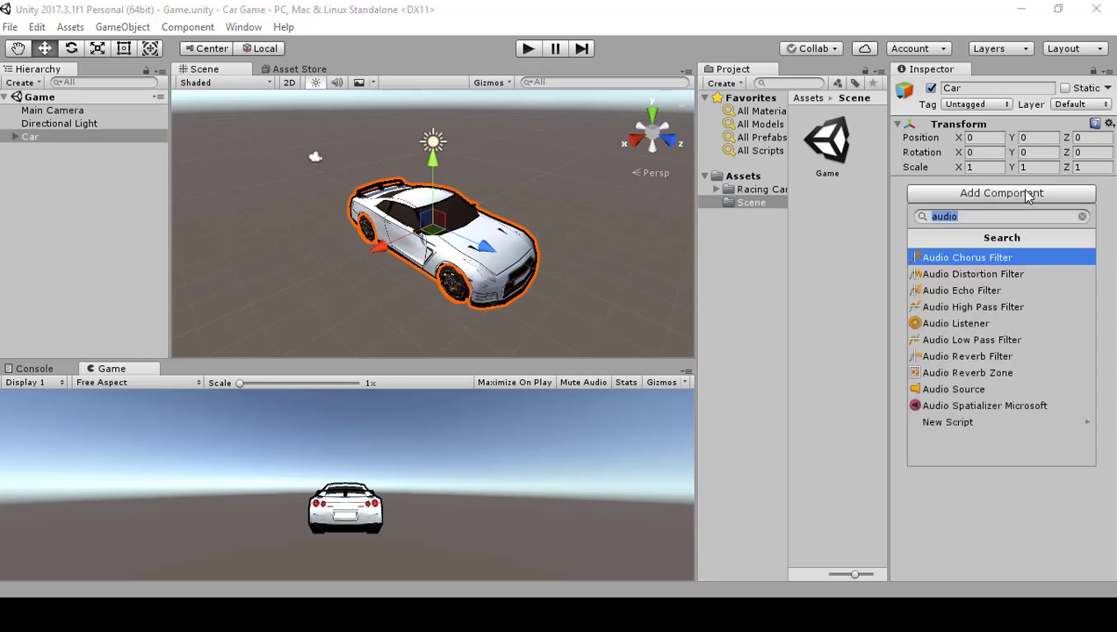
left_click(1083, 216)
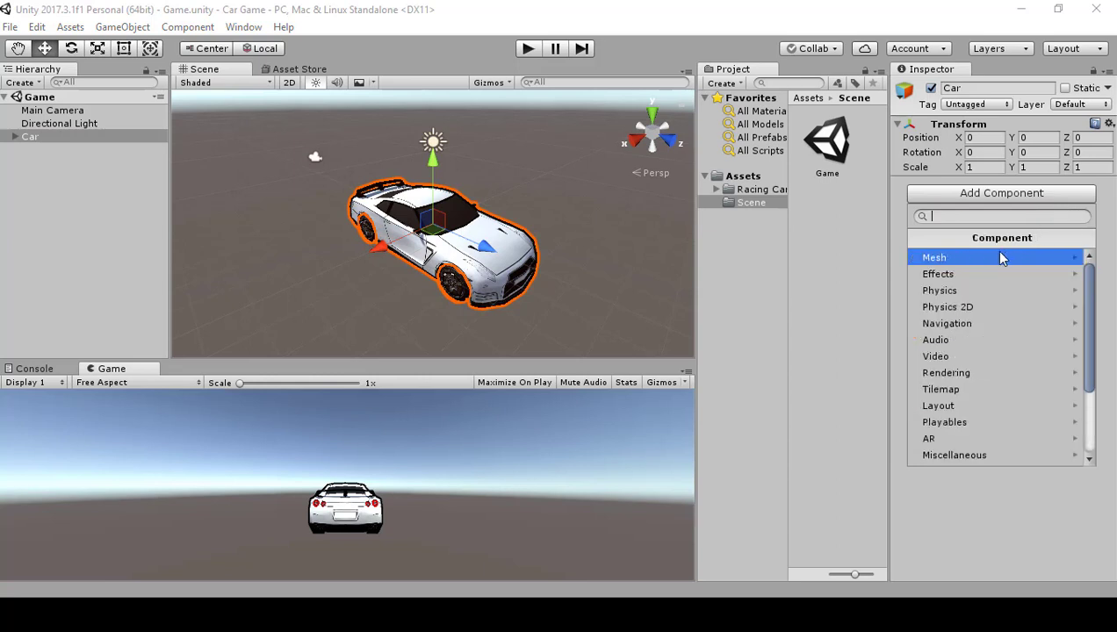
left_click(956, 290)
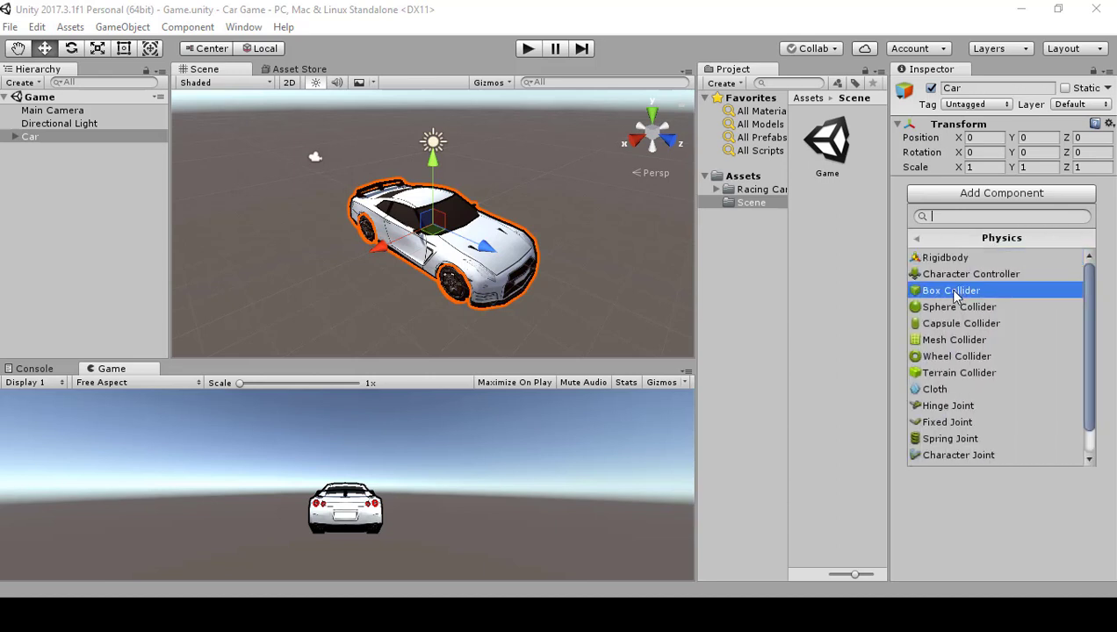
left_click(957, 293)
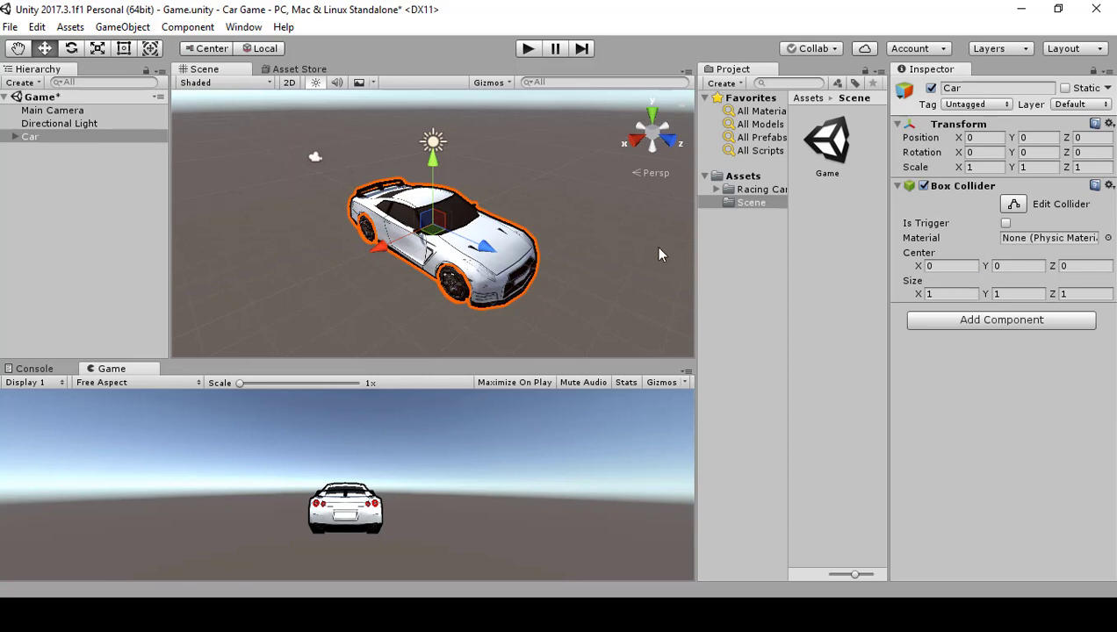
Set the X size of the Car's Box Collider to 5, checking its width against the car from the front.
left_click(653, 141)
left_click(652, 141)
left_click(667, 144)
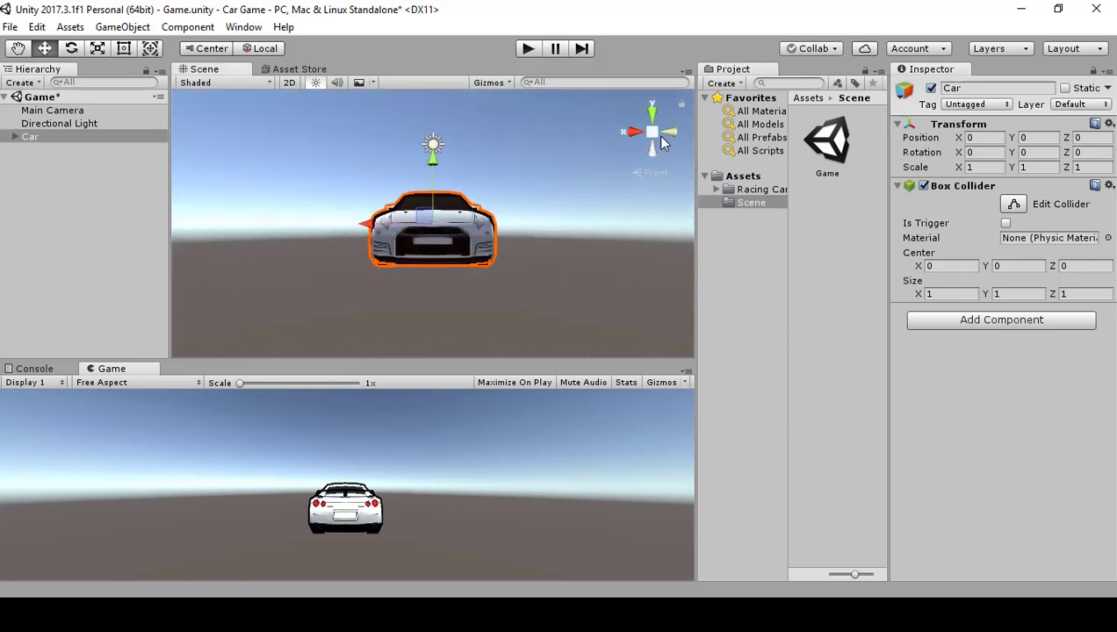
left_click(636, 134)
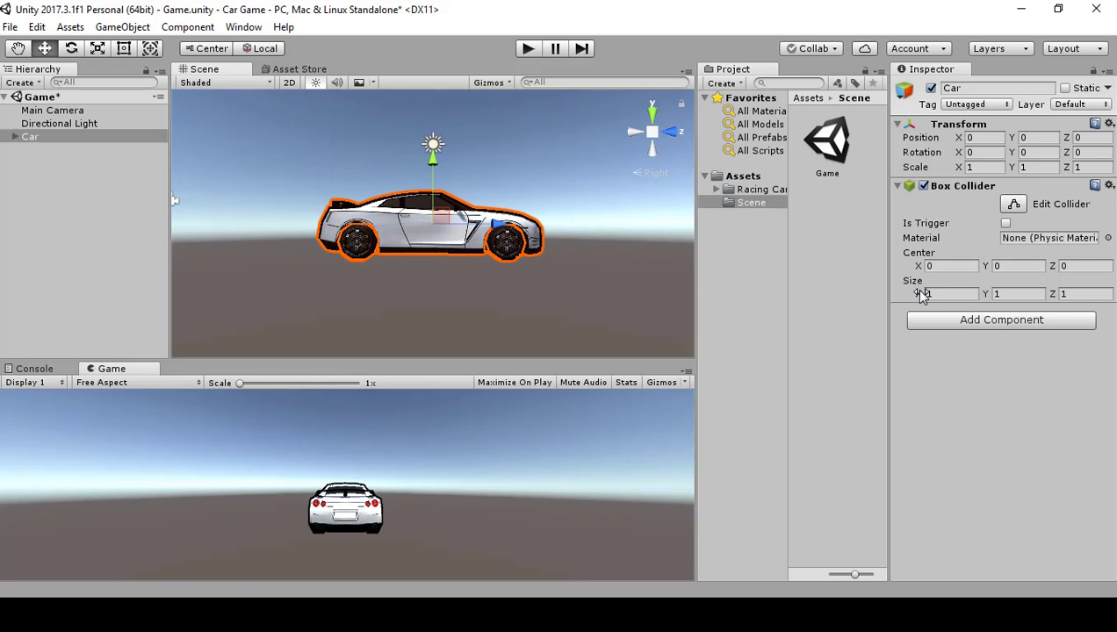
left_click_drag(920, 294, 1041, 287)
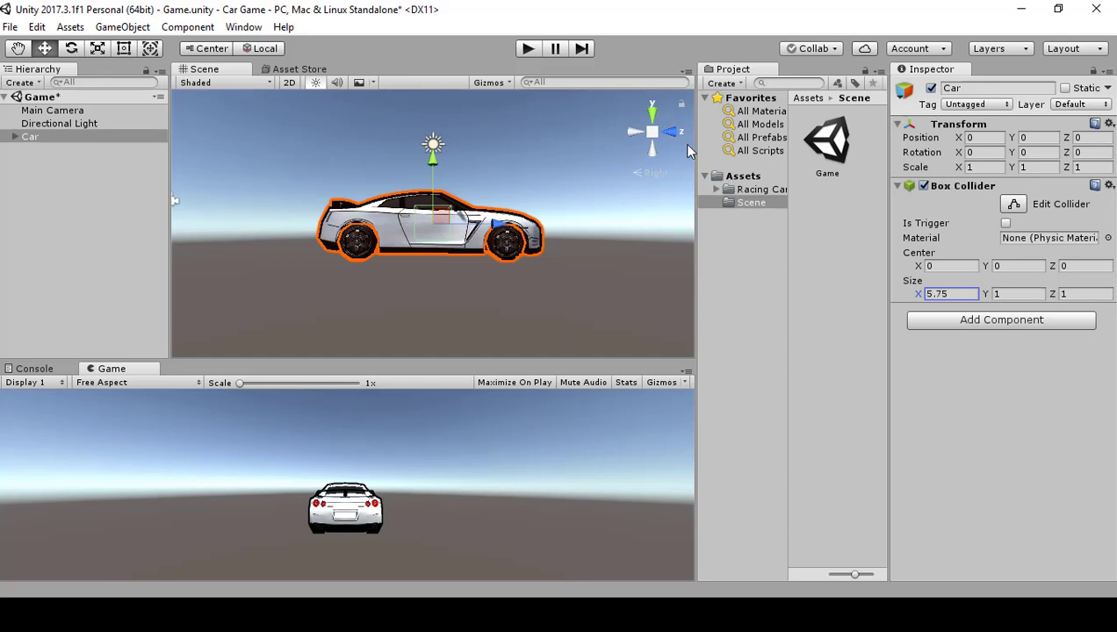
left_click(669, 130)
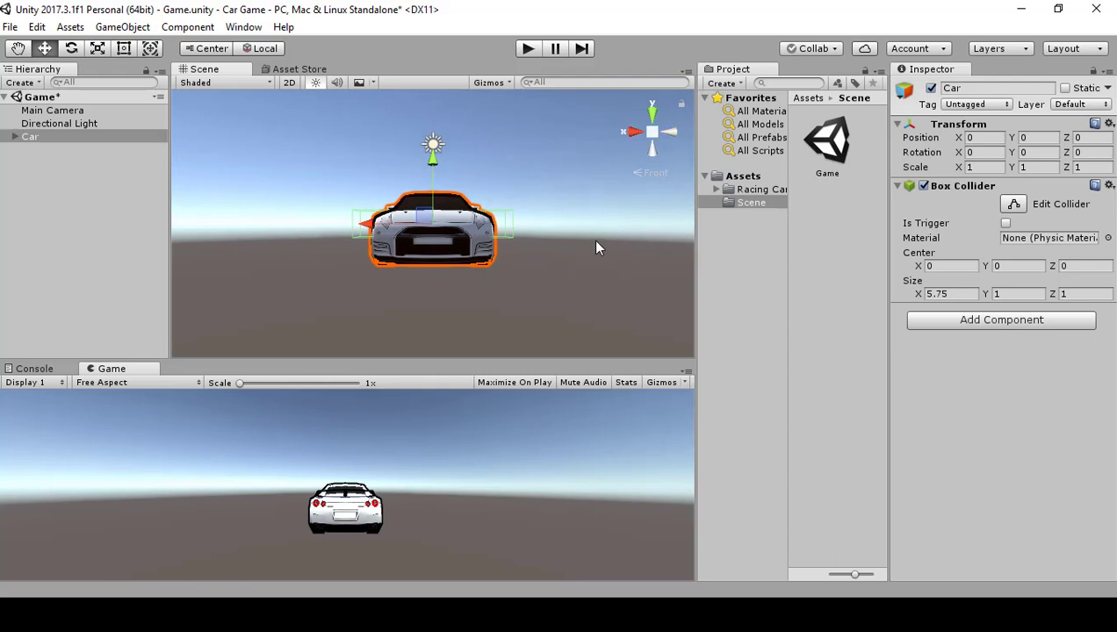
left_click(913, 297)
type("5")
left_click_drag(898, 300, 880, 293)
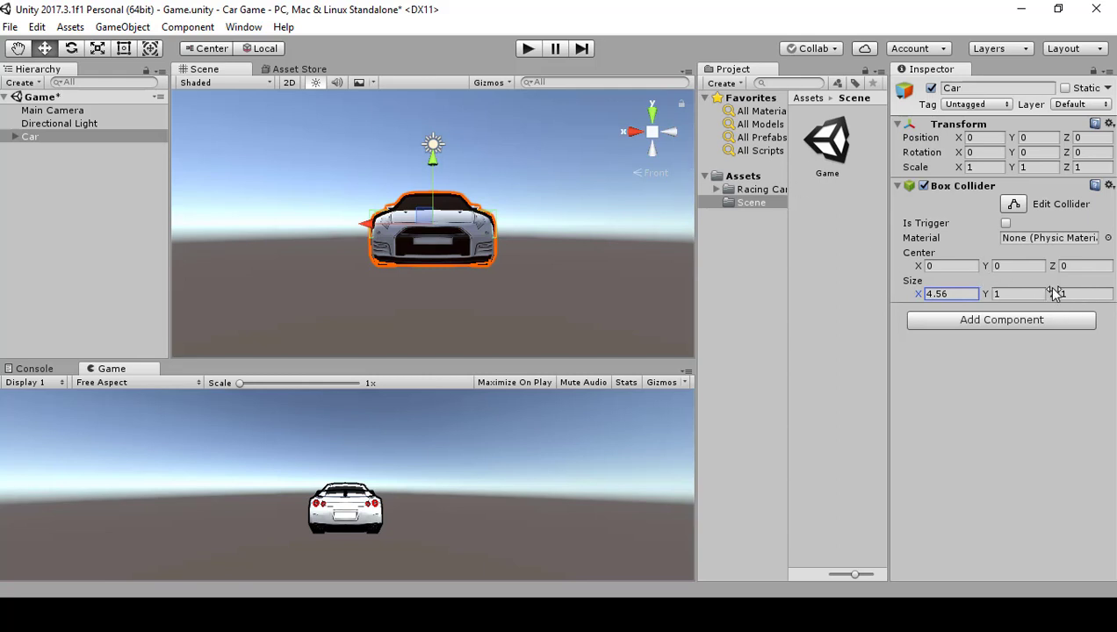
left_click(951, 297)
type("5")
Set the Box Collider's Z size to 7 and its Y size to 2 to cover the car's length and height.
left_click(637, 132)
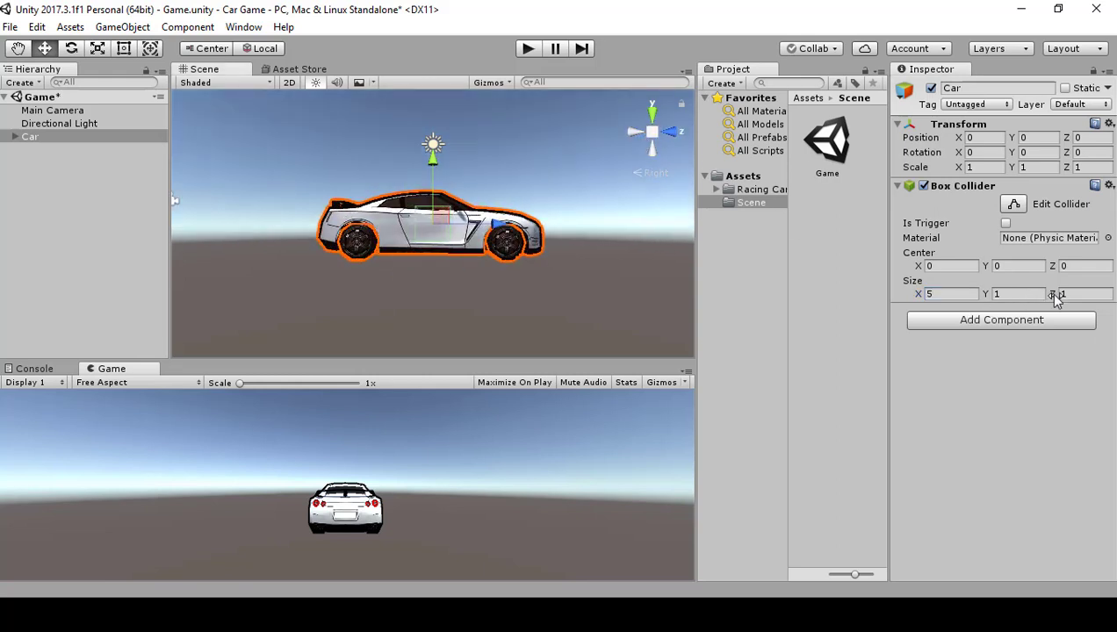
left_click_drag(1055, 298, 14, 293)
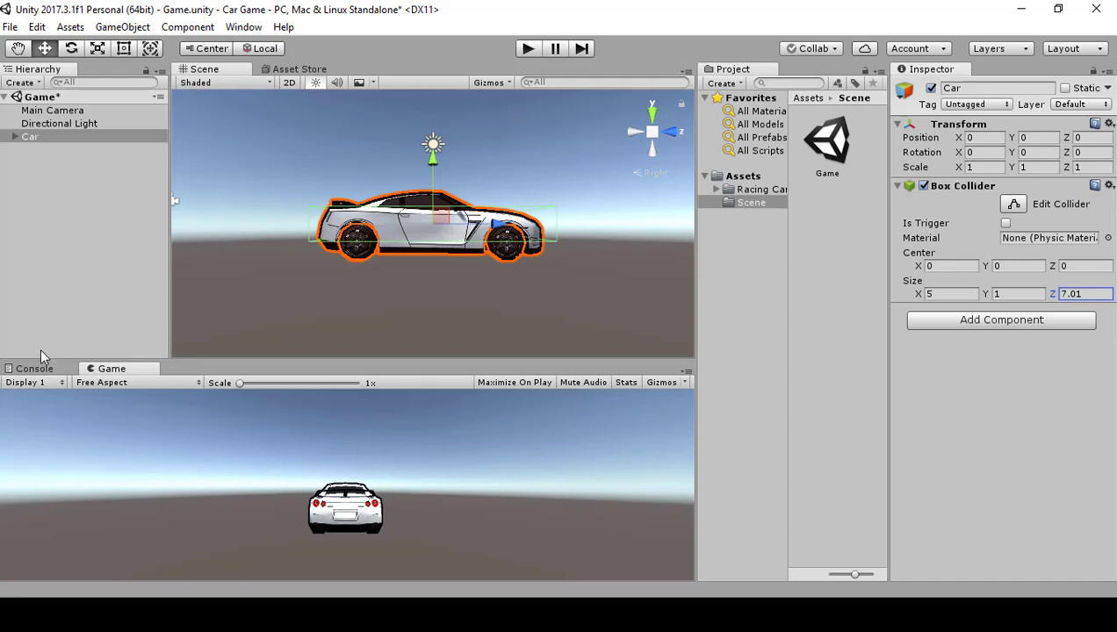
left_click(1076, 294)
type("7")
left_click(997, 293)
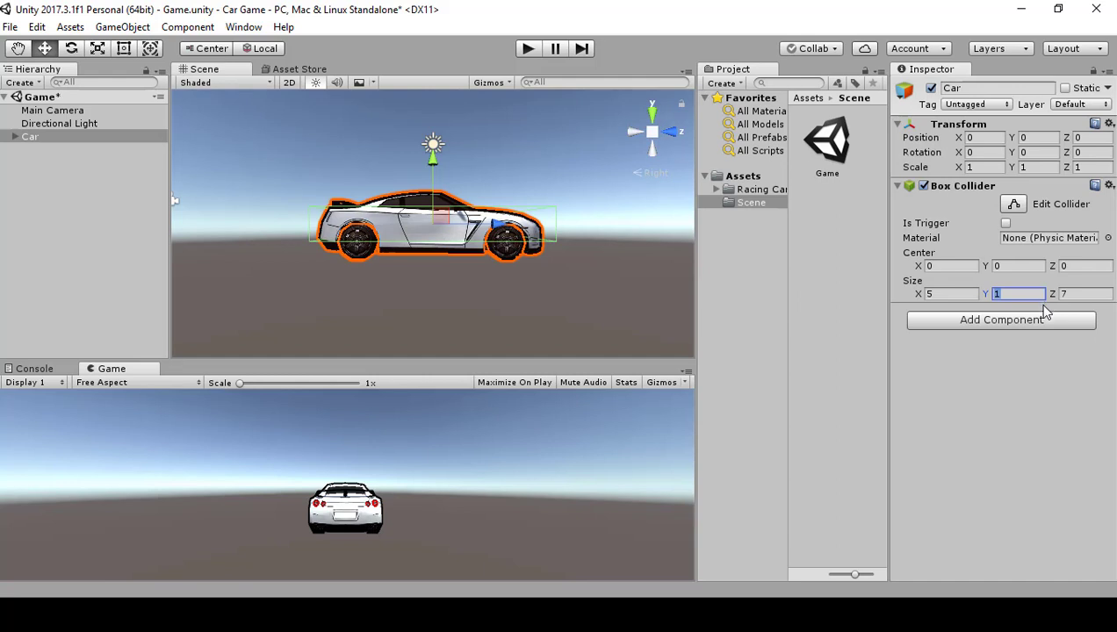
type("2")
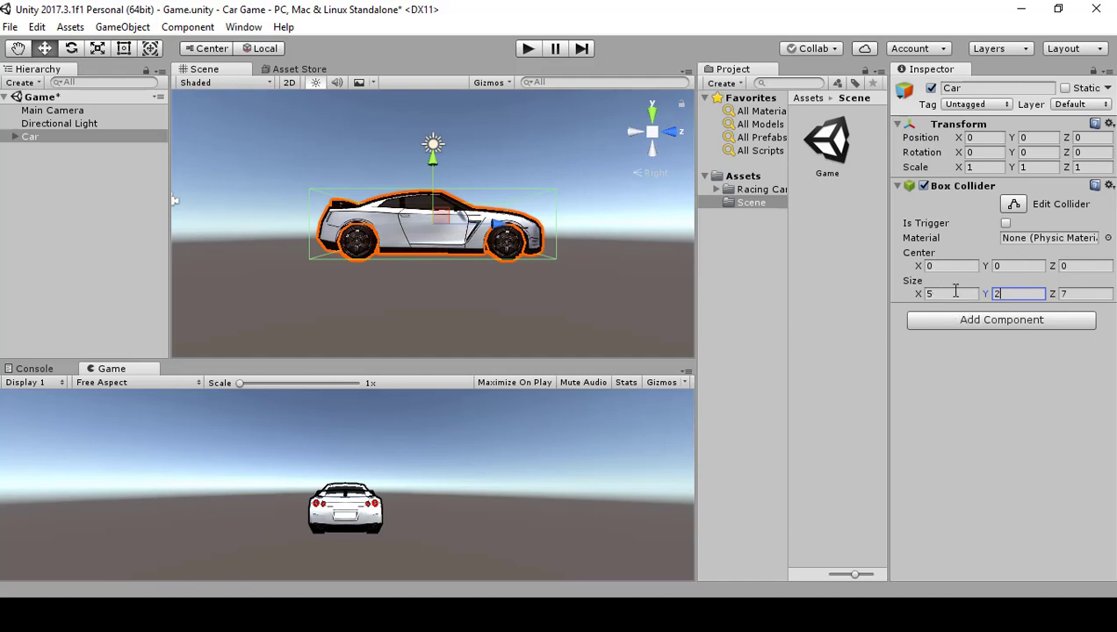
Enable collider editing and raise the Box Collider's upper face until its Y size is about 2.43.
left_click(1014, 207)
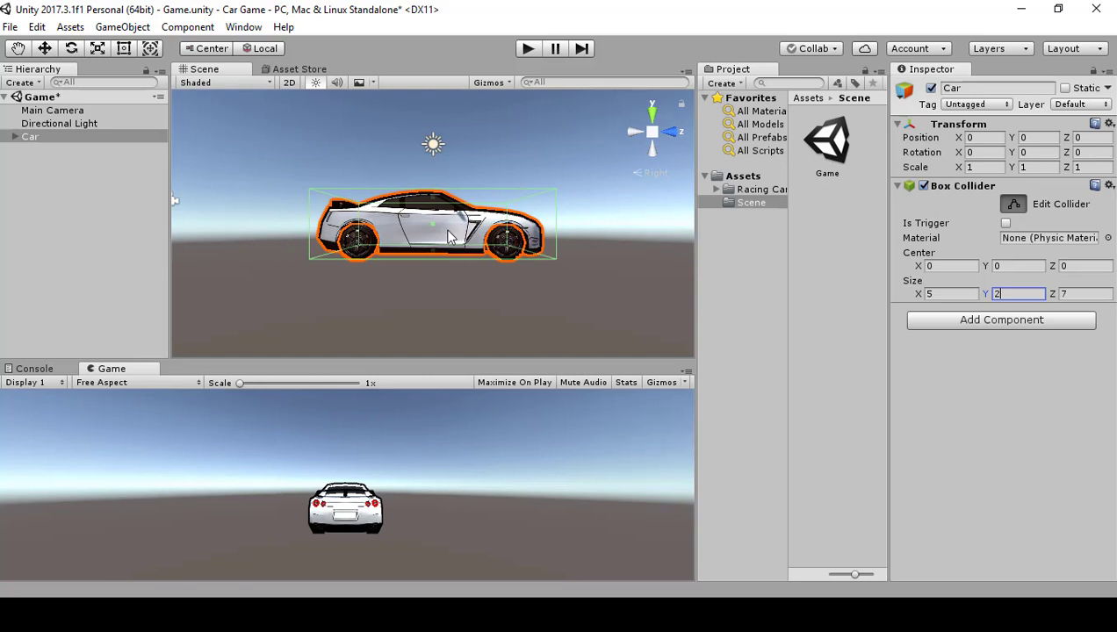
scroll(439, 235, "up", 5)
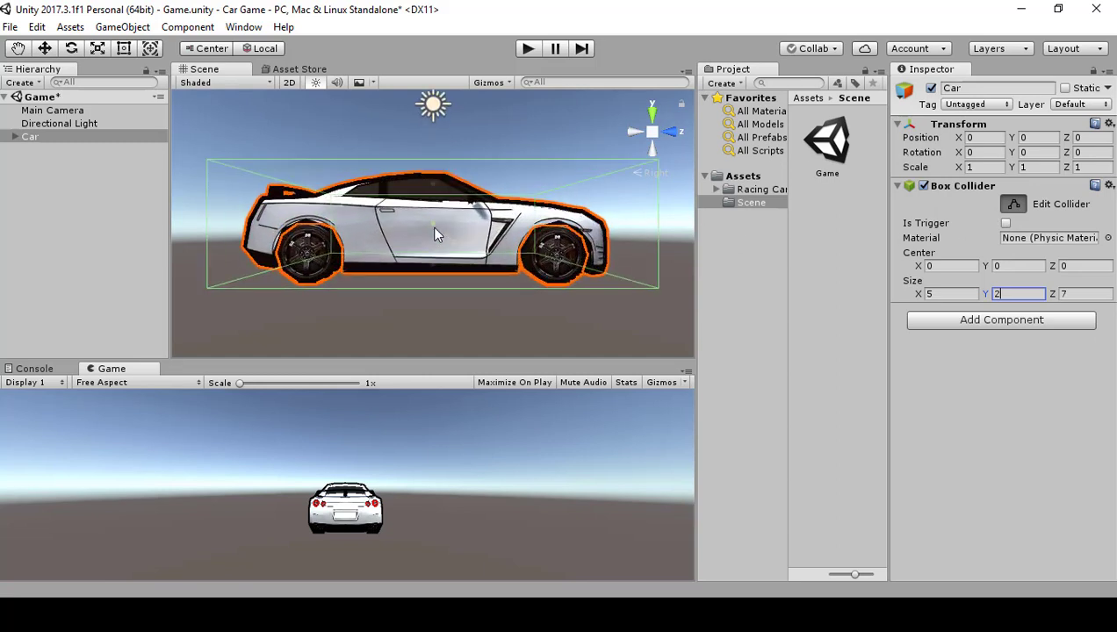
scroll(430, 239, "up", 3)
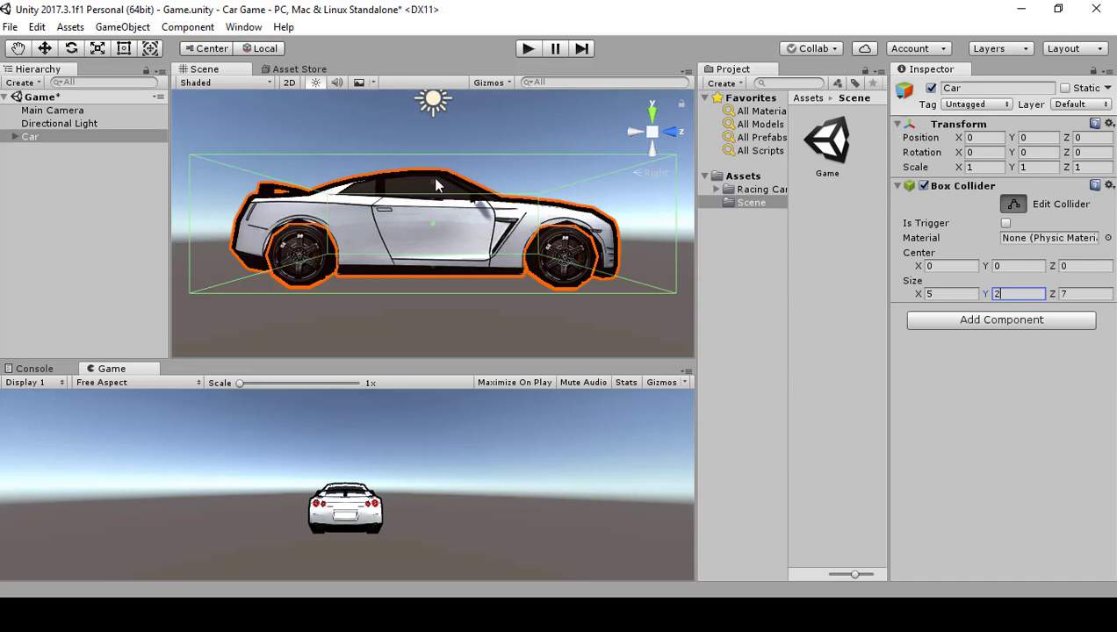
mouse_move(435, 183)
left_mouse_down()
mouse_move(437, 163)
mouse_move(436, 175)
left_mouse_up()
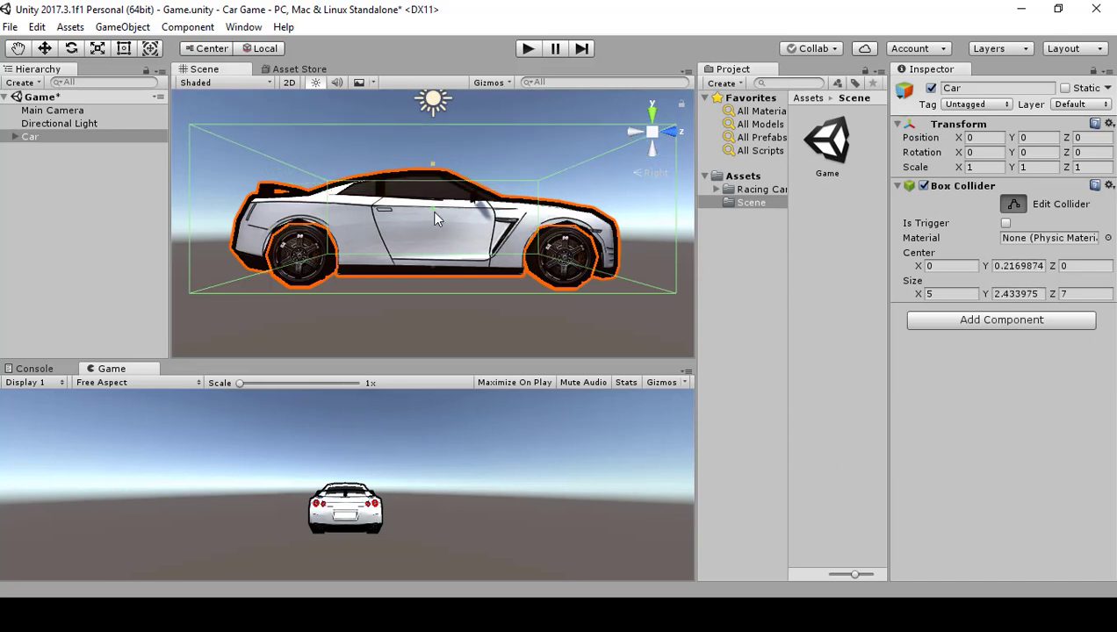
left_click_drag(437, 274, 436, 278)
Check the Box Collider from the back, side and front, and set its X size to 4.
left_click(631, 136)
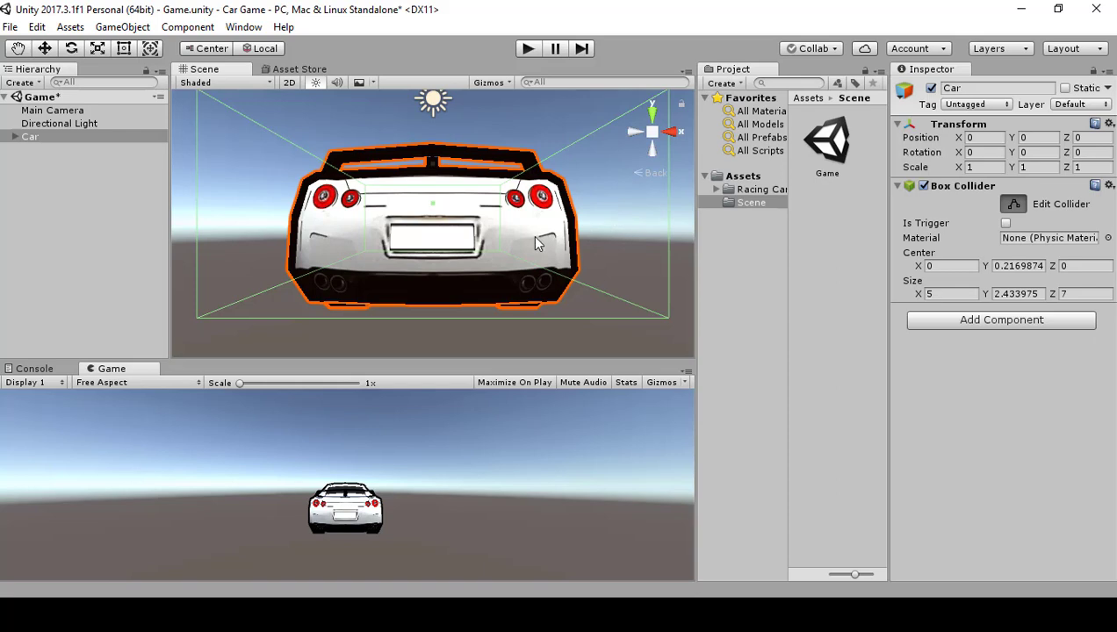
left_click(634, 132)
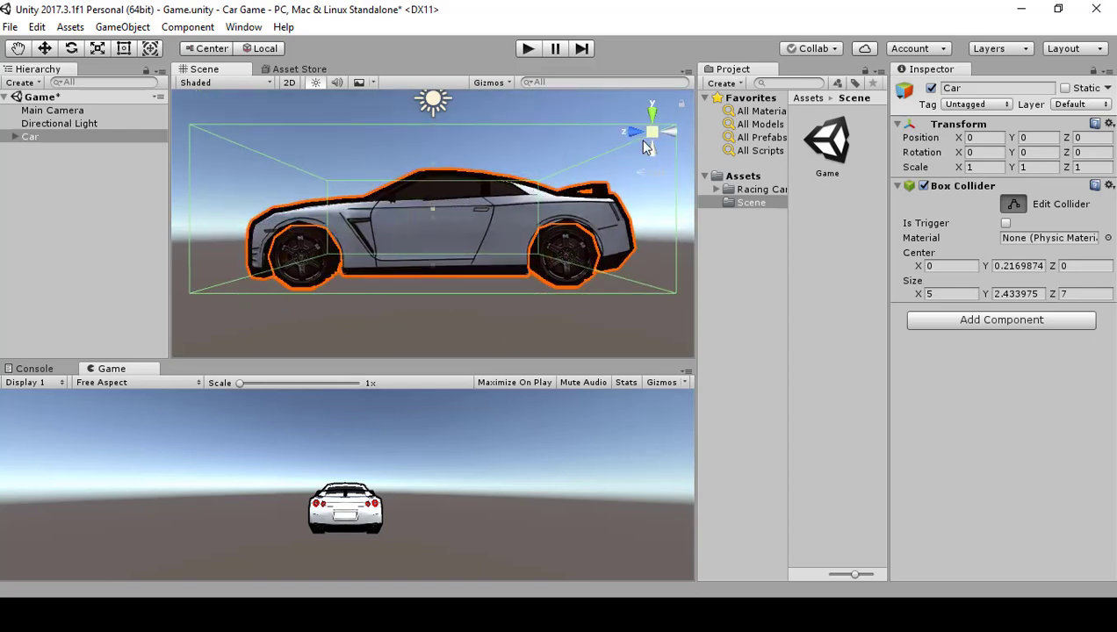
left_click(636, 134)
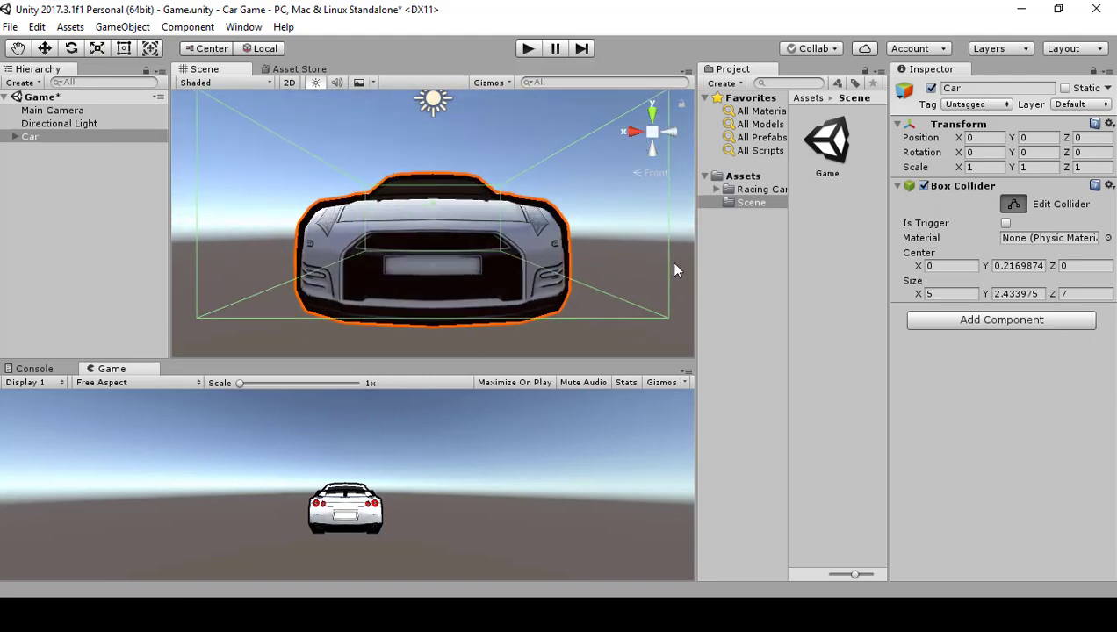
left_click(1053, 298)
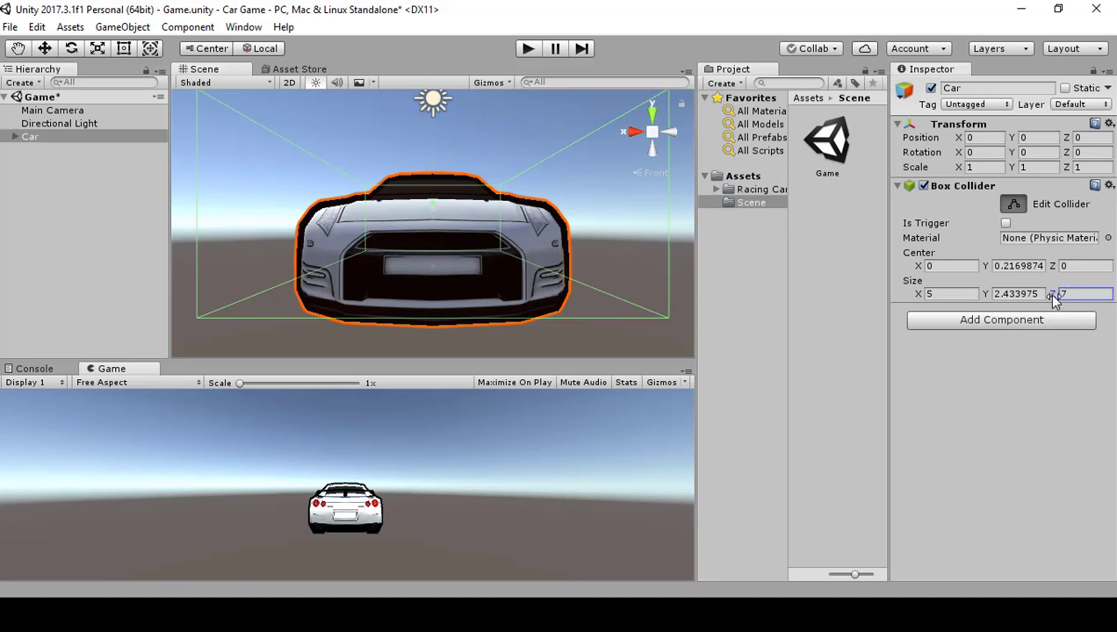
left_click(917, 298)
left_click_drag(917, 299, 967, 293)
left_click(967, 294)
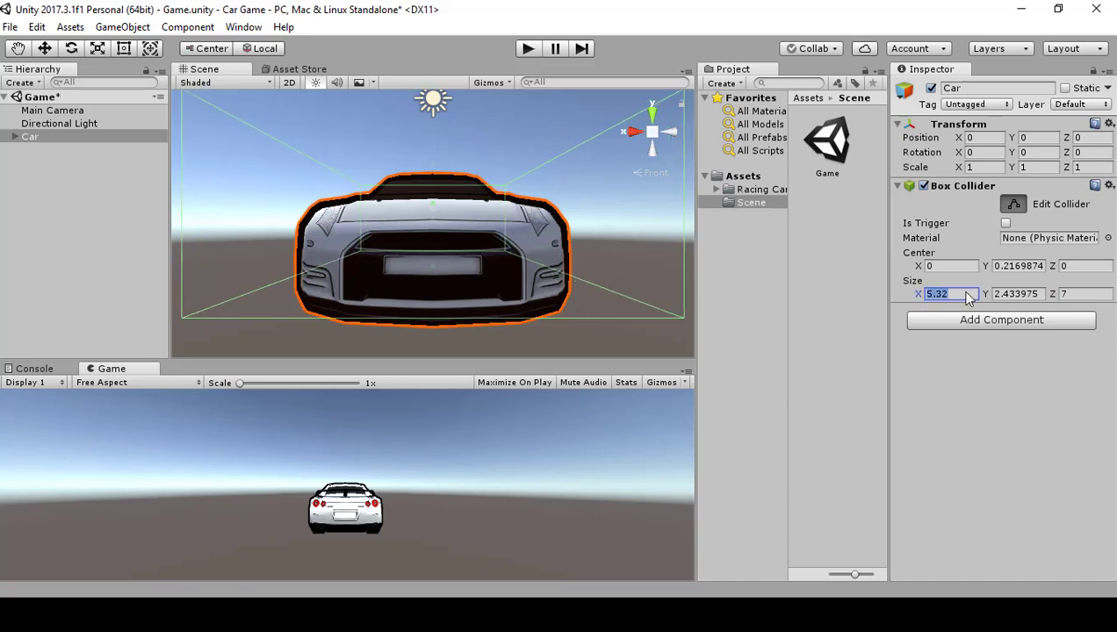
type("4")
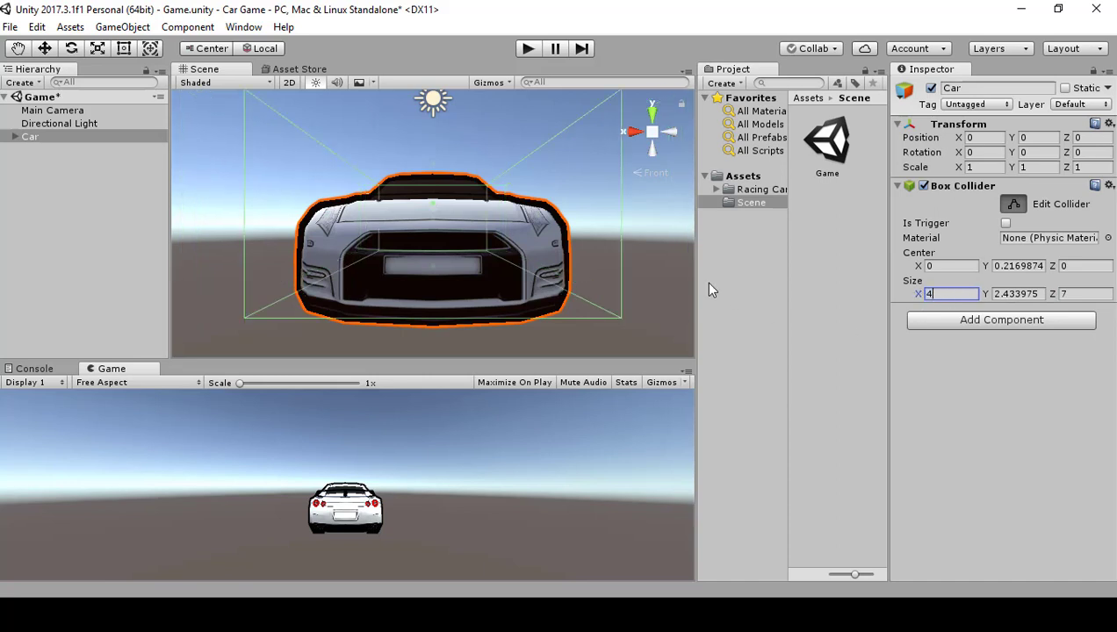
Viewed from above, move both side faces of the Box Collider inward until its X size is about 3.42.
left_click(634, 133)
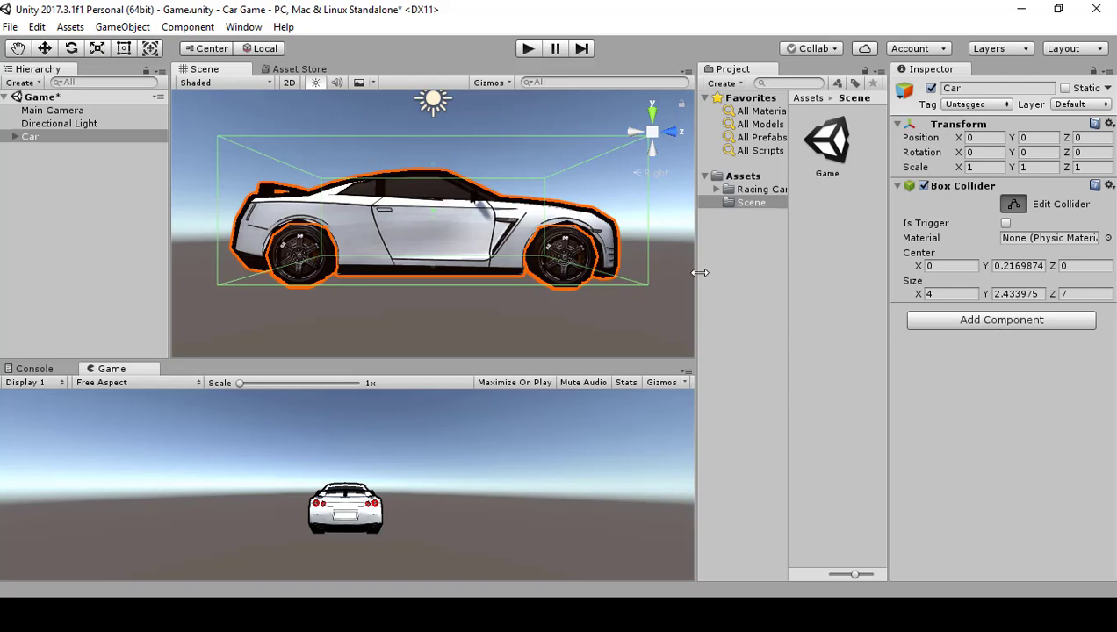
left_click(653, 109)
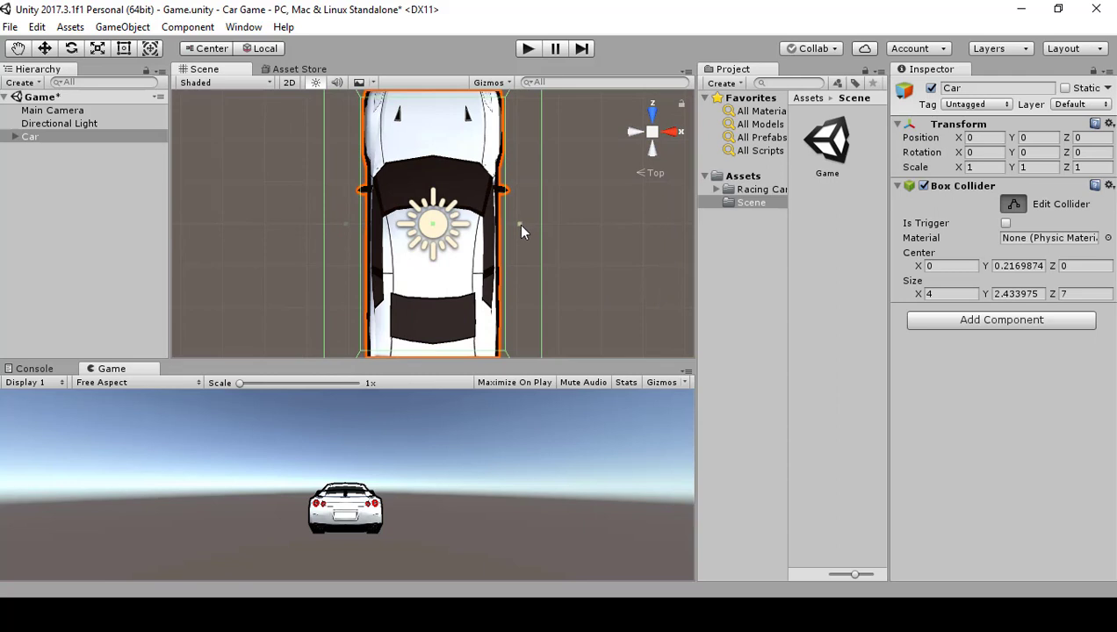
scroll(518, 228, "down", 3)
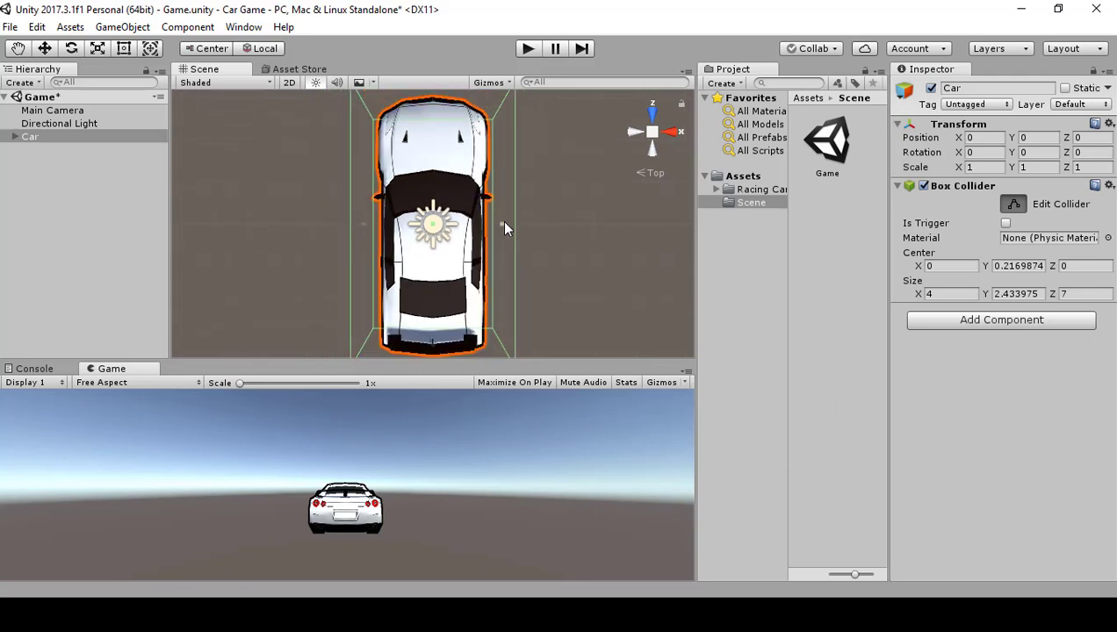
left_click_drag(505, 224, 493, 227)
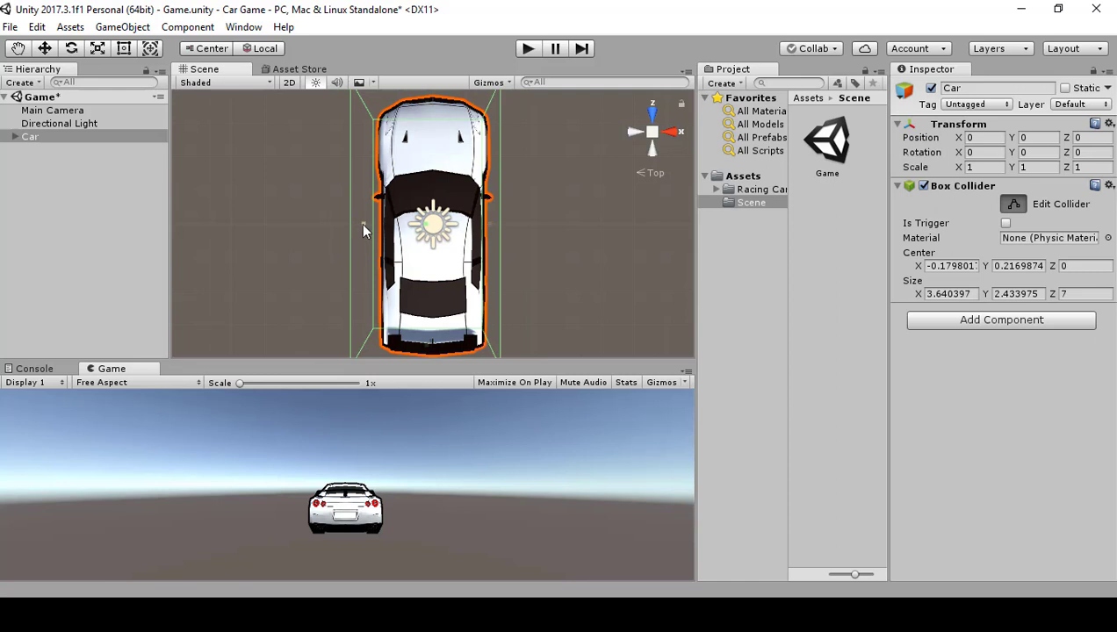
left_click_drag(365, 229, 370, 229)
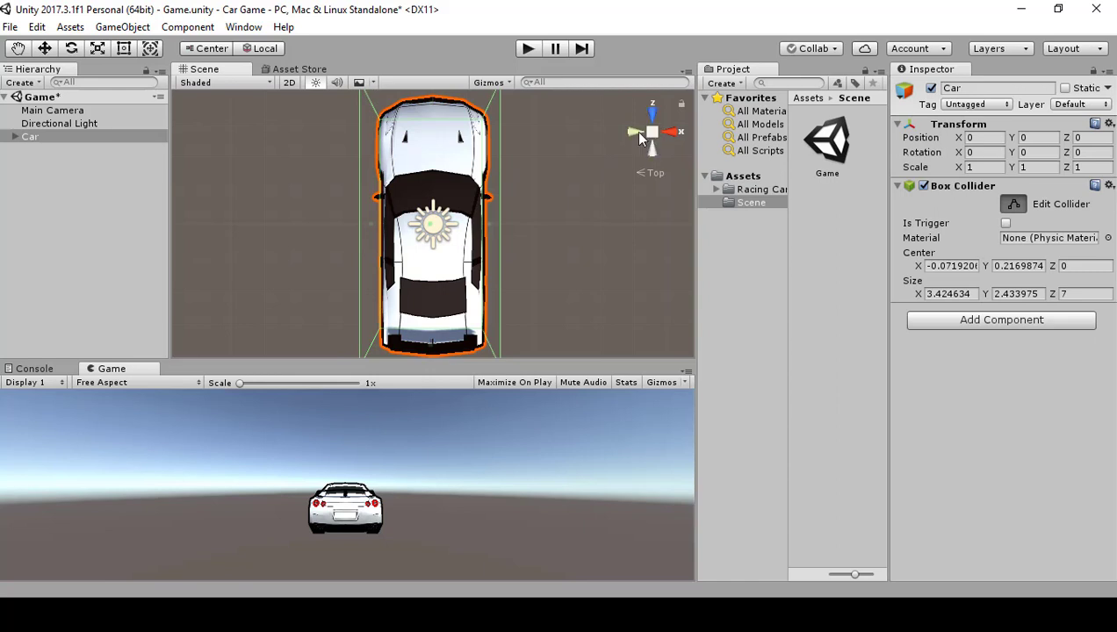
Finish editing the Box Collider's shape and set its center Y to 0.01 so it sits lower on the car.
left_click(656, 156)
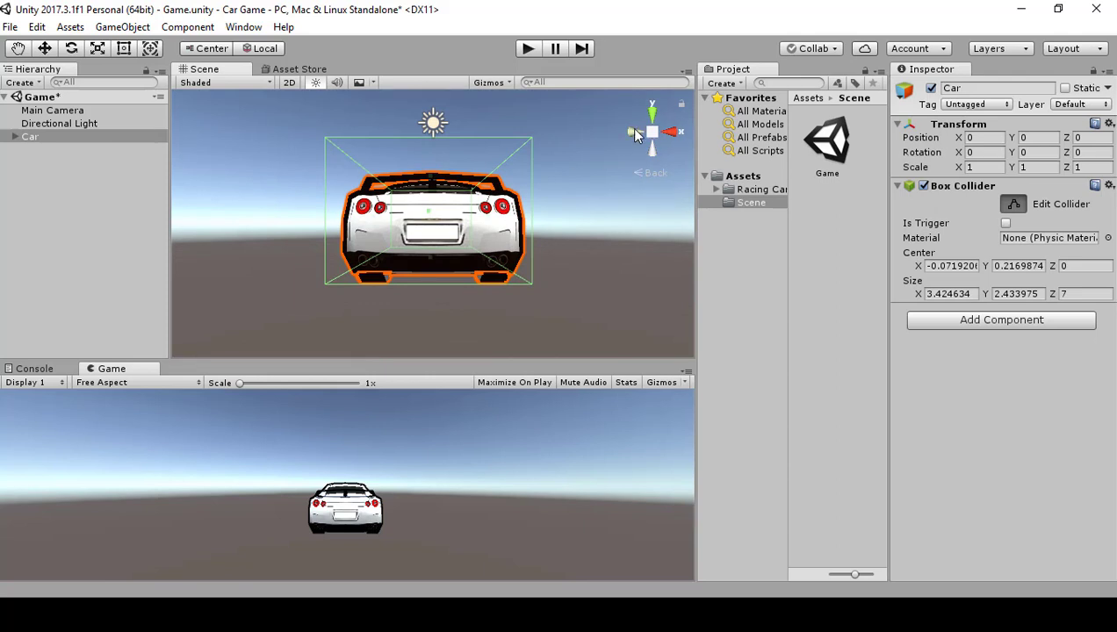
left_click(637, 139)
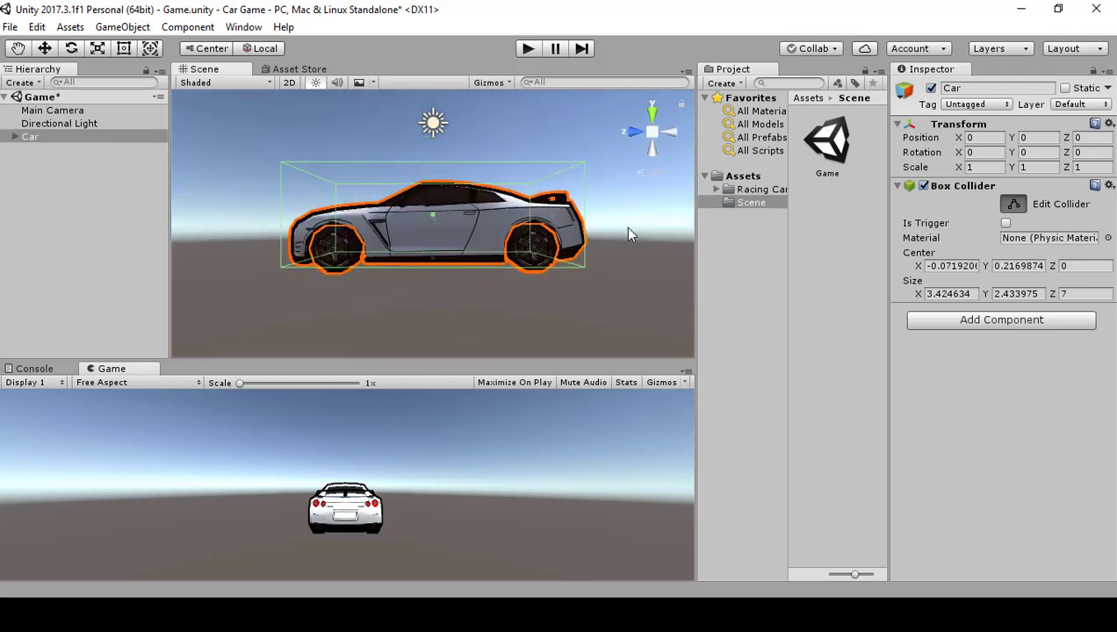
left_click(633, 133)
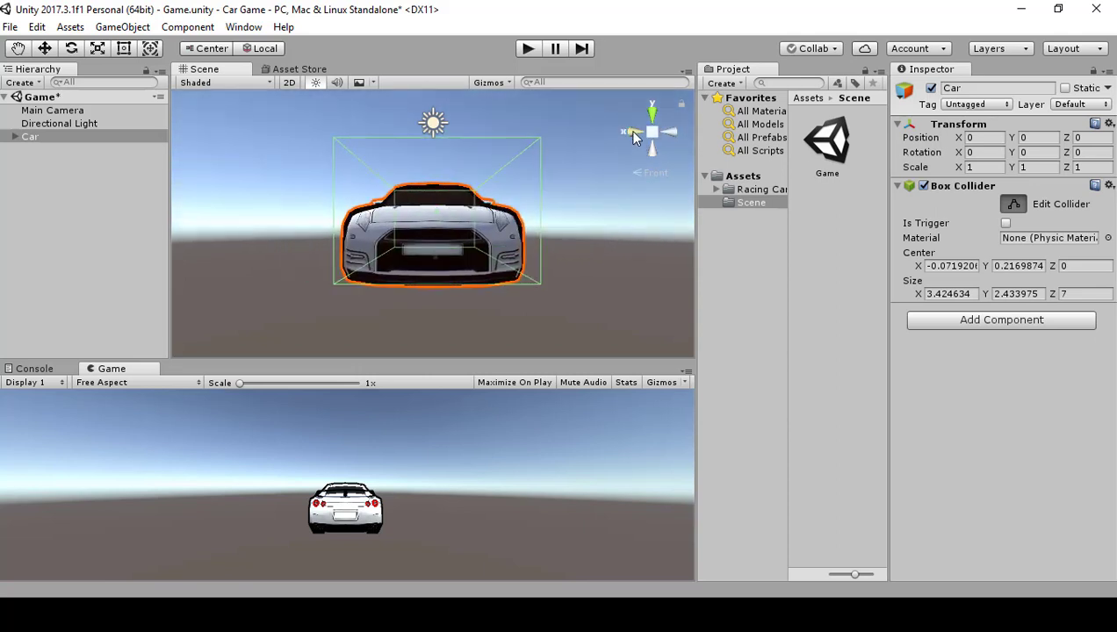
left_click(632, 131)
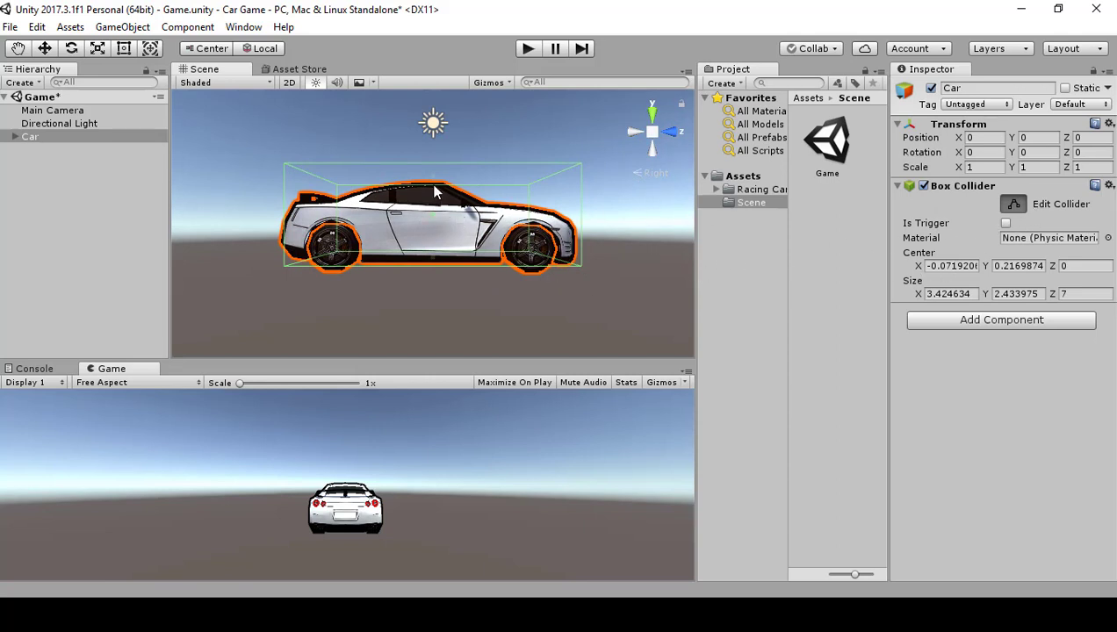
left_click(1010, 203)
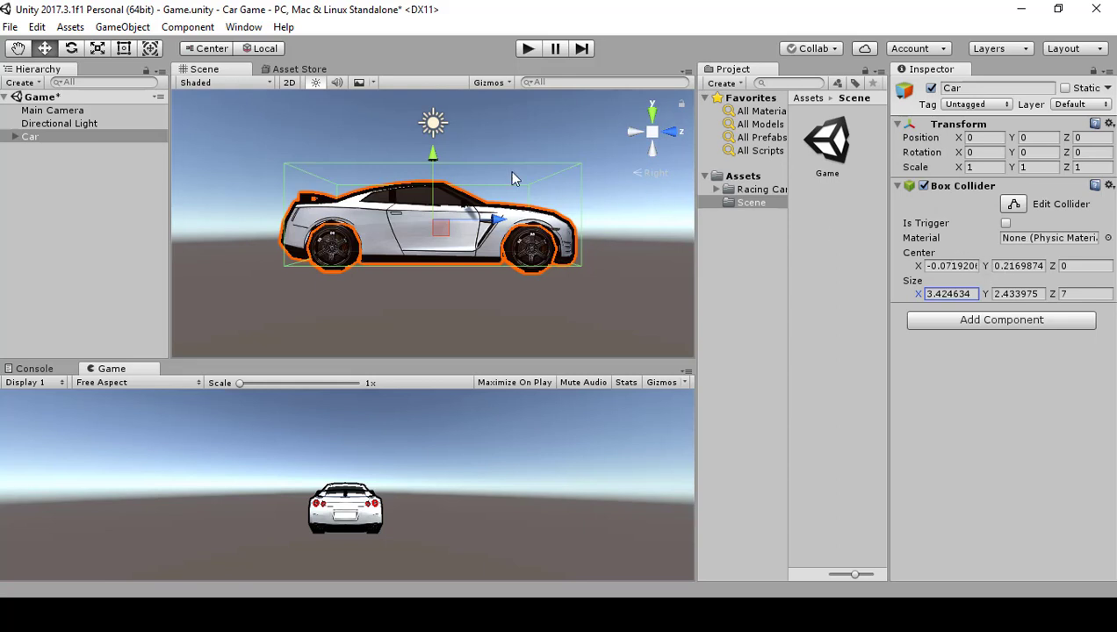
left_click(985, 267)
type("0.01")
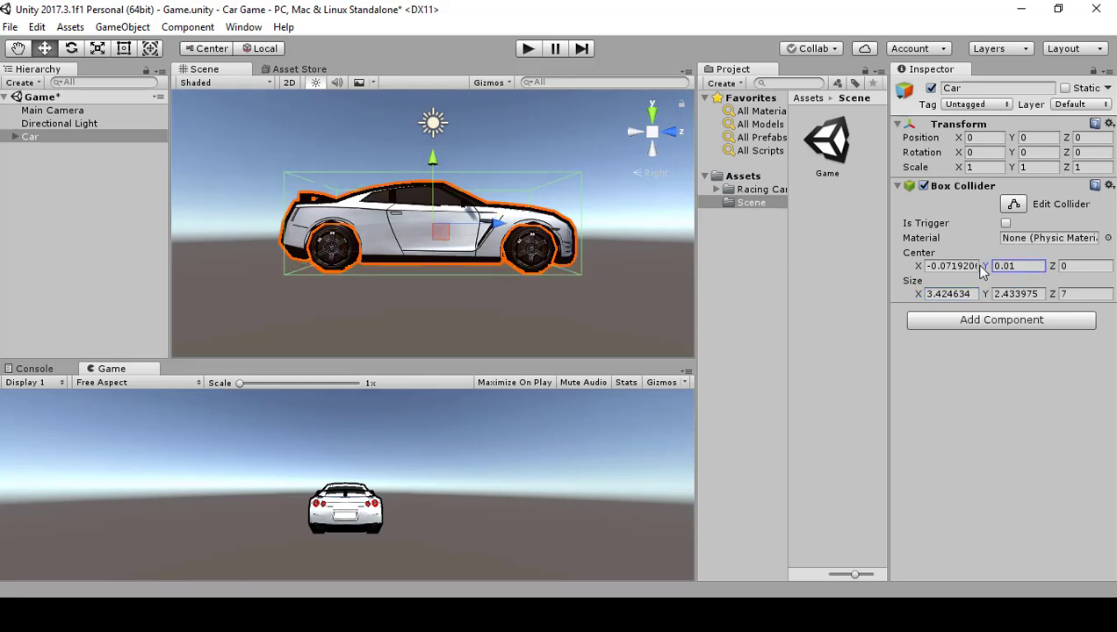
Add a Character Controller physics component to the Car object.
left_click(996, 322)
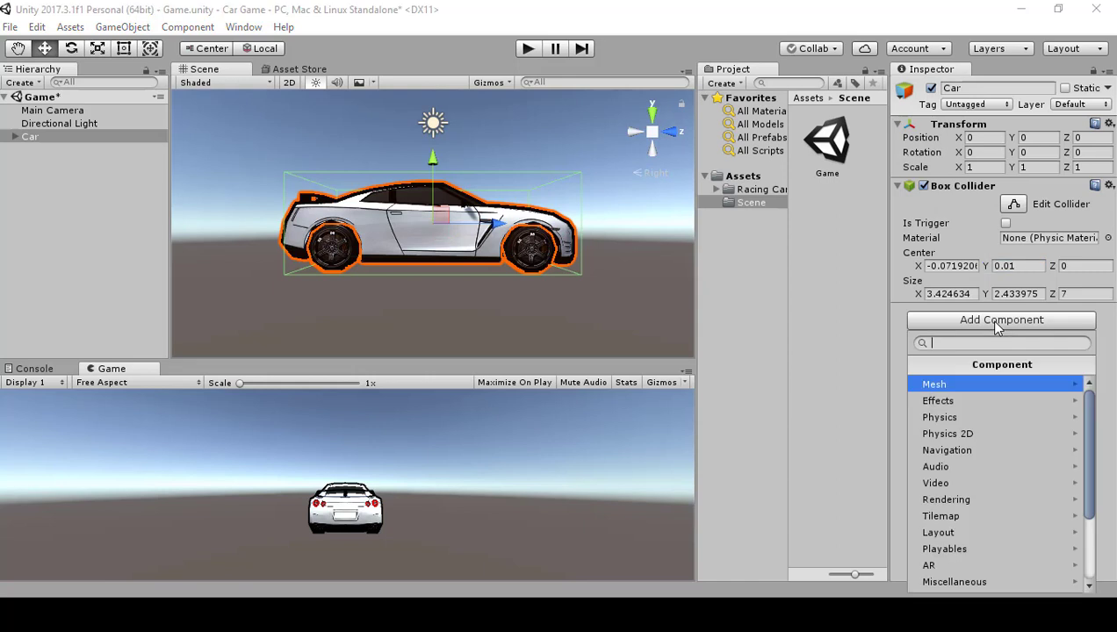
left_click(975, 418)
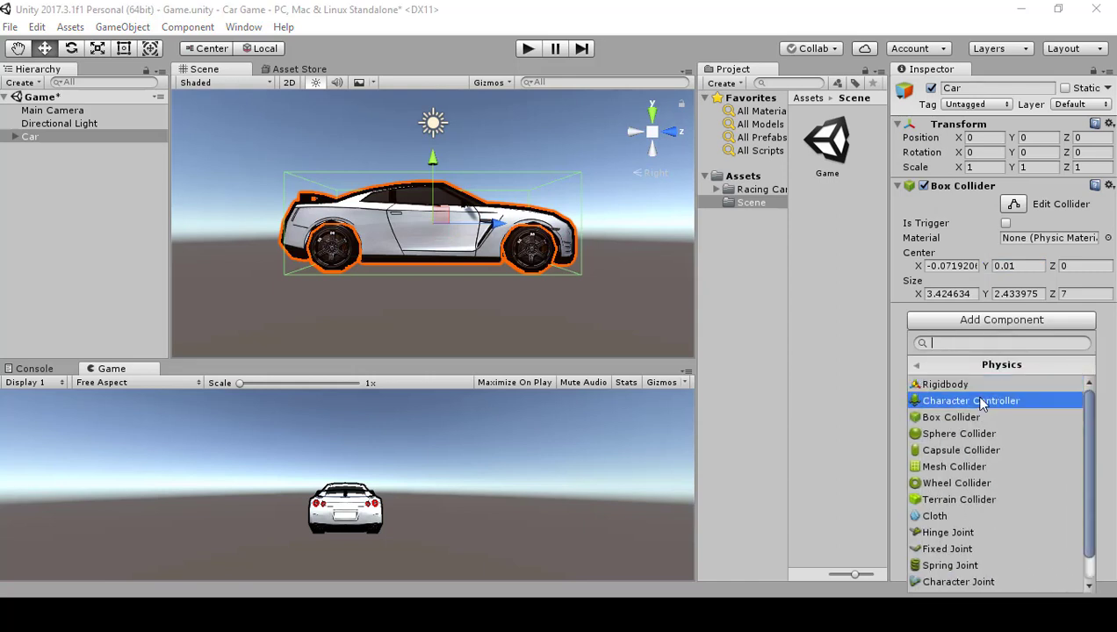
left_click(976, 402)
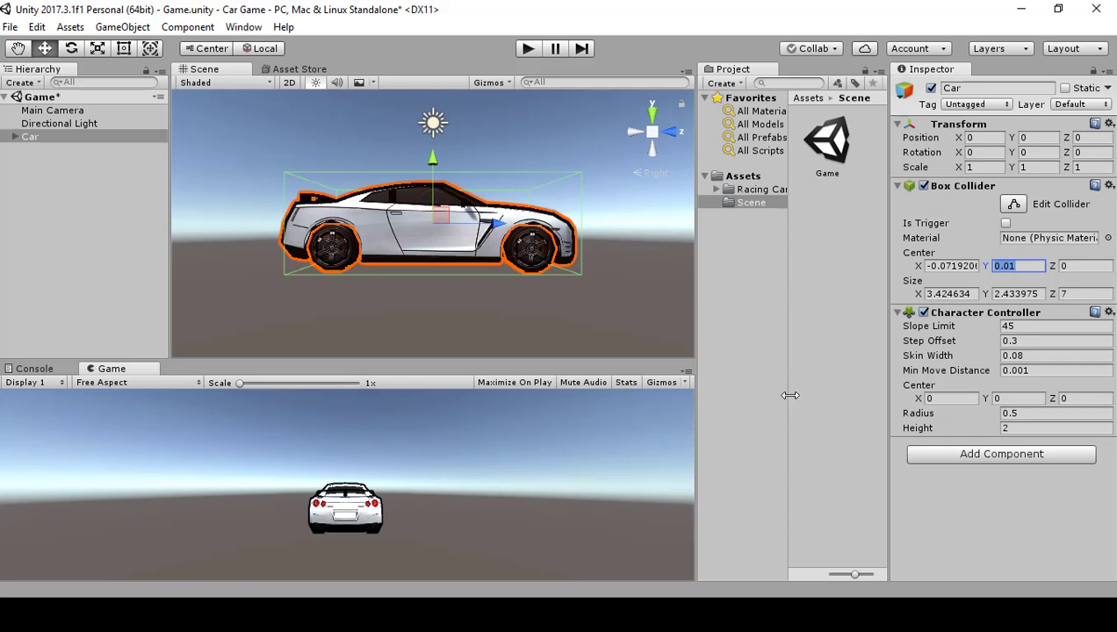
Create a new folder named Script in the project's Assets folder.
left_click(740, 177)
right_click(843, 316)
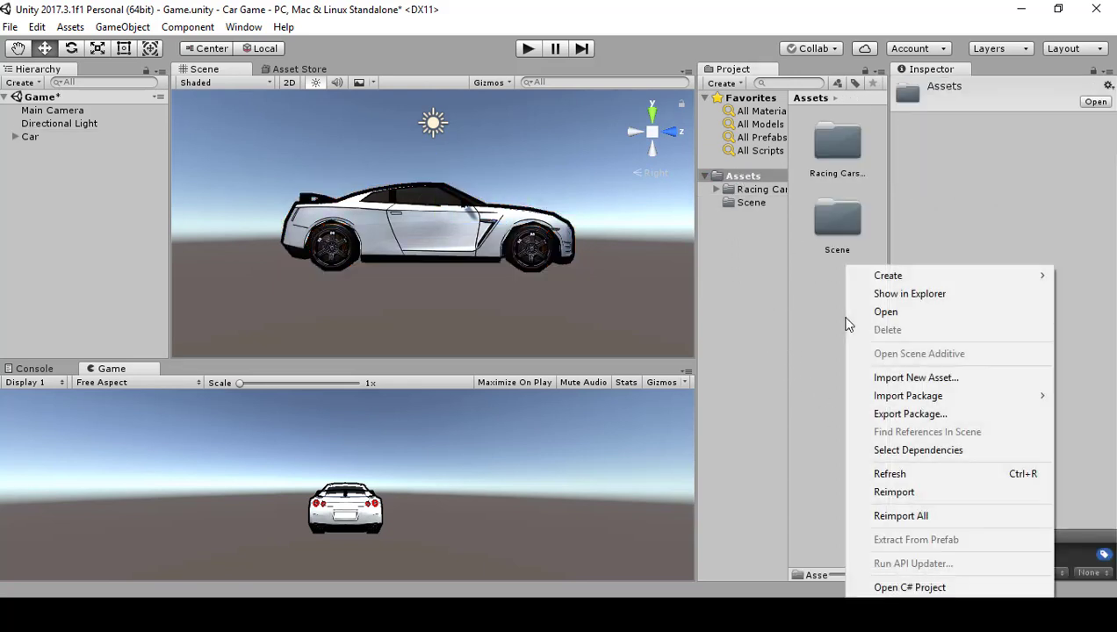
mouse_move(887, 276)
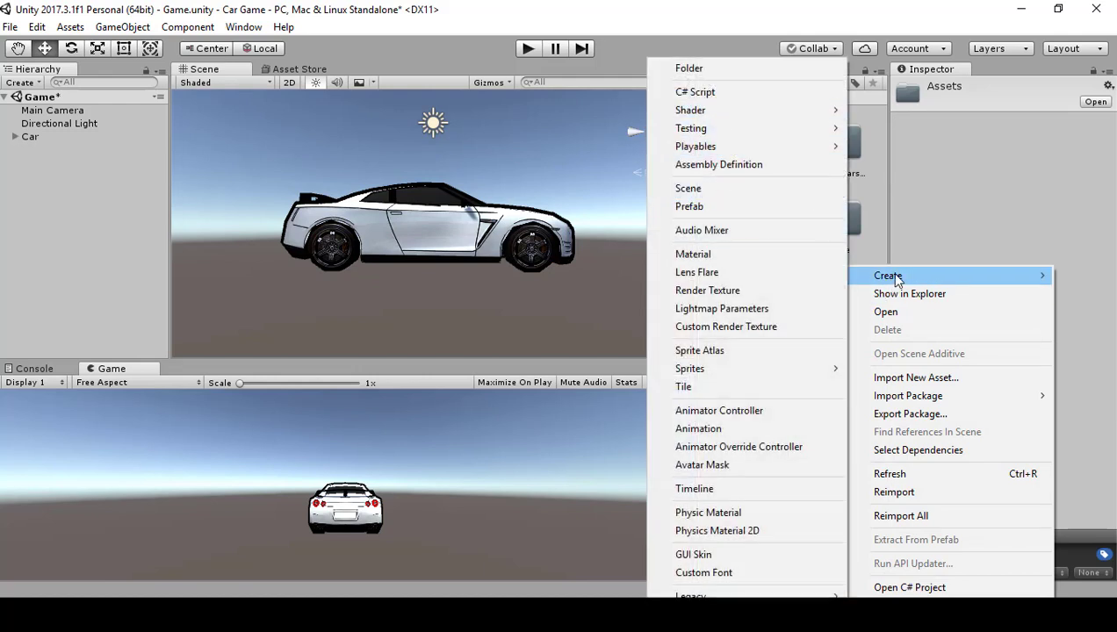
left_click(741, 68)
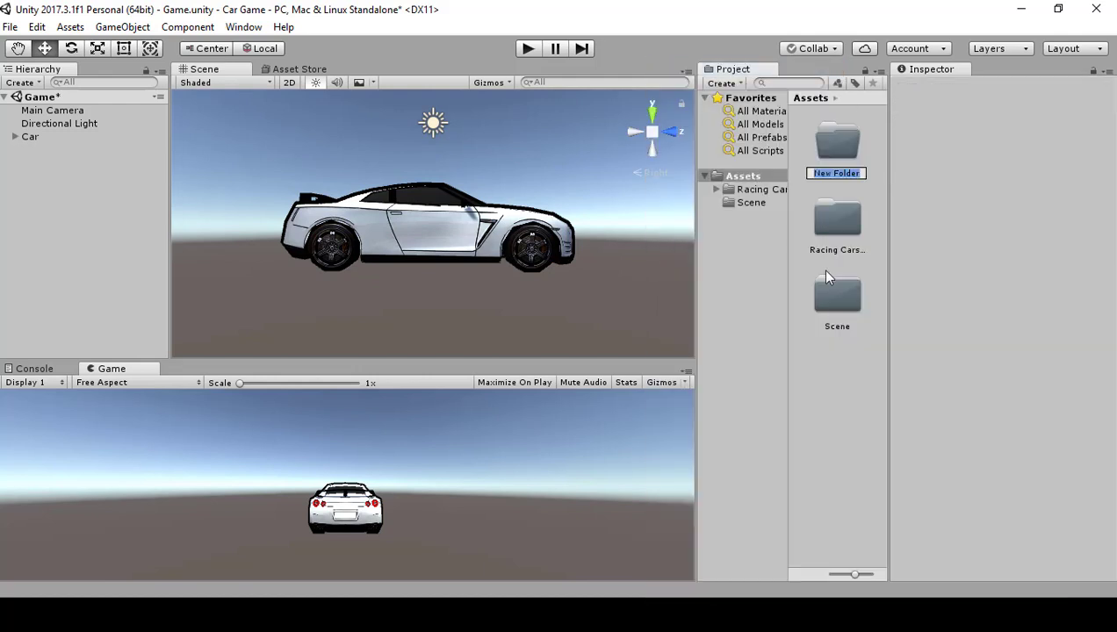
type("Script")
key("Return")
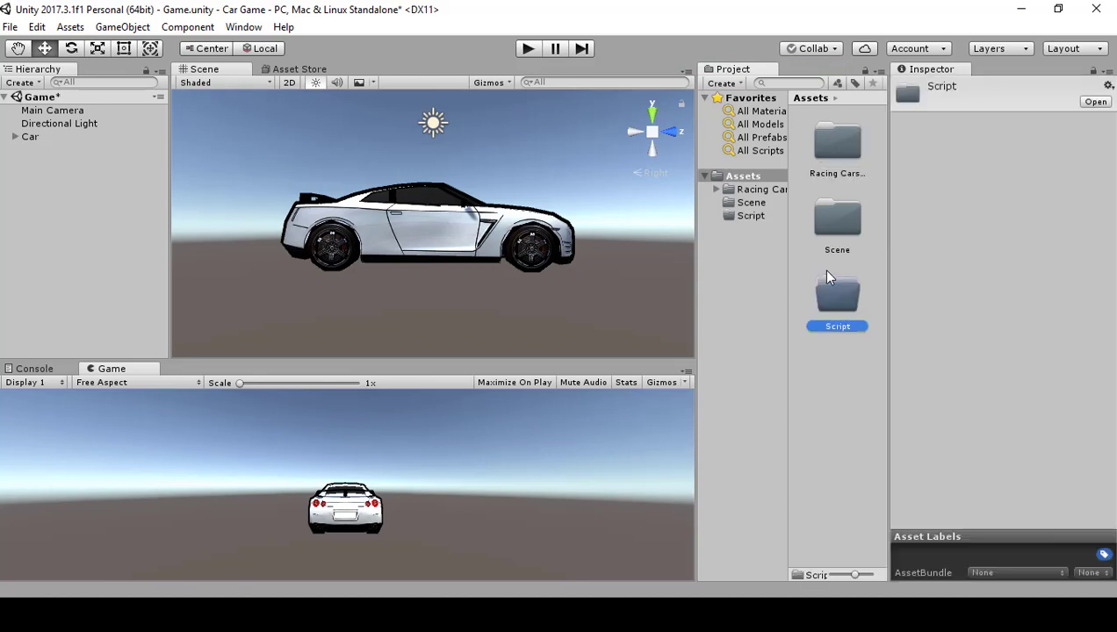
Create a C# script named Car inside the Script folder.
double_click(857, 310)
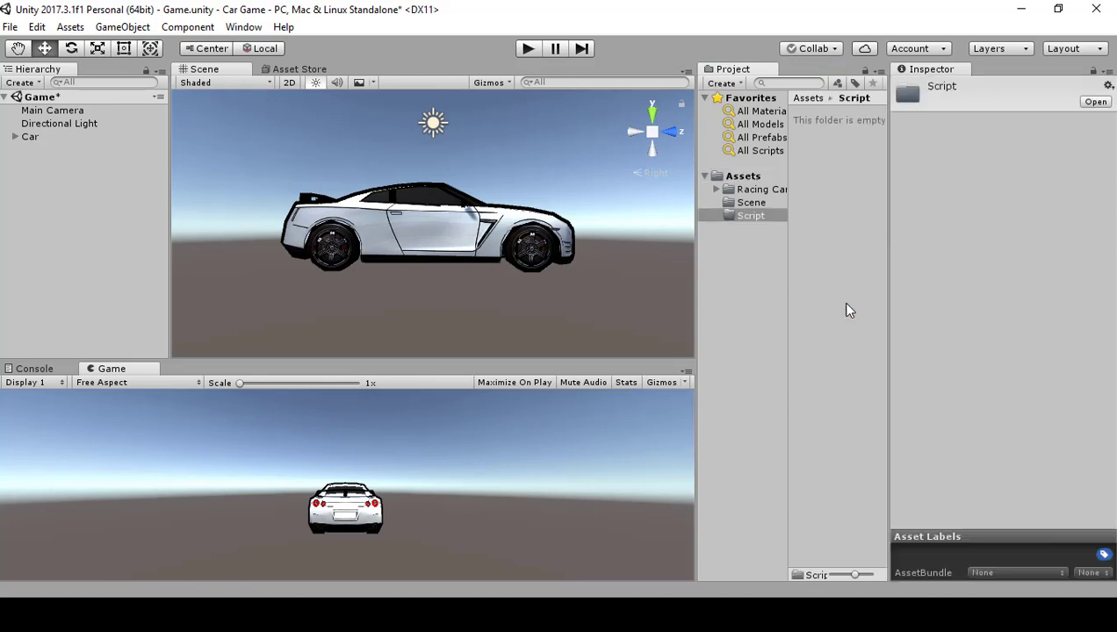
right_click(846, 221)
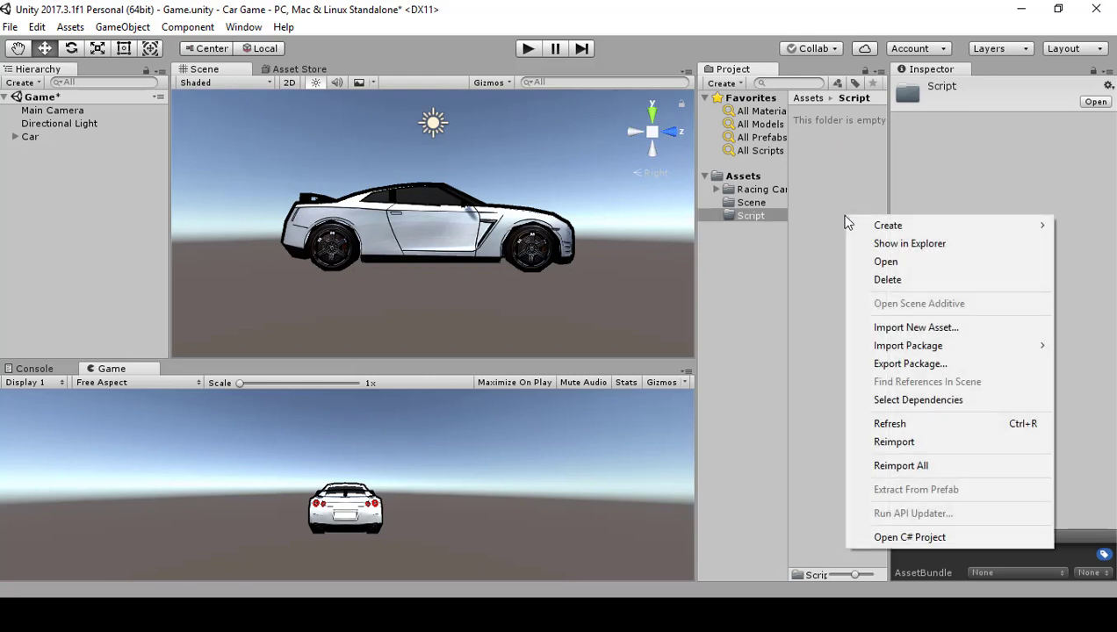
mouse_move(863, 228)
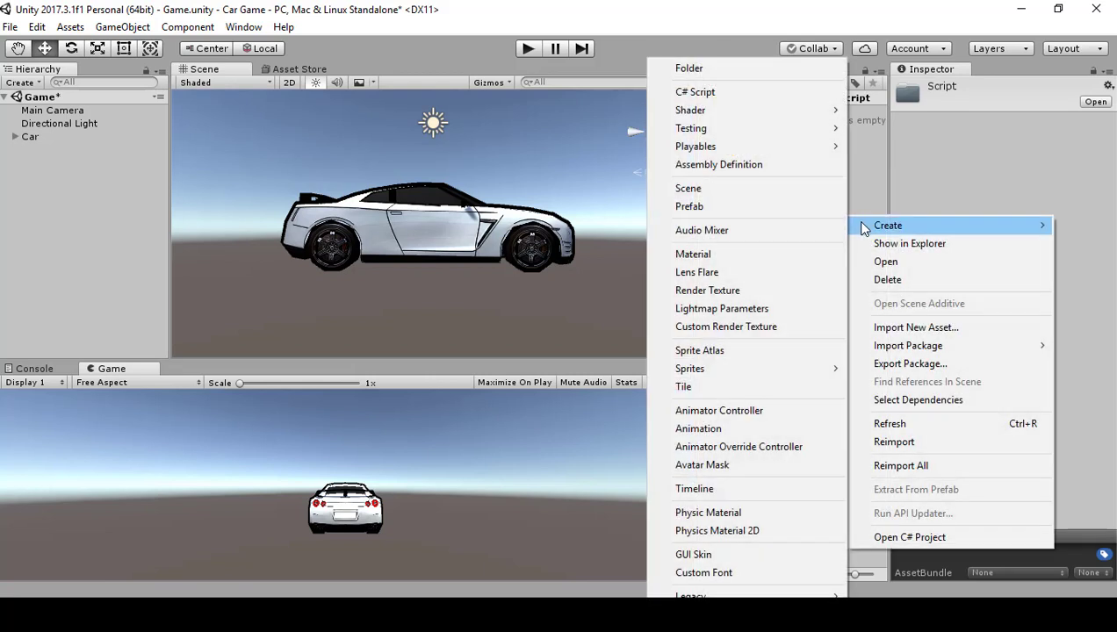
left_click(717, 91)
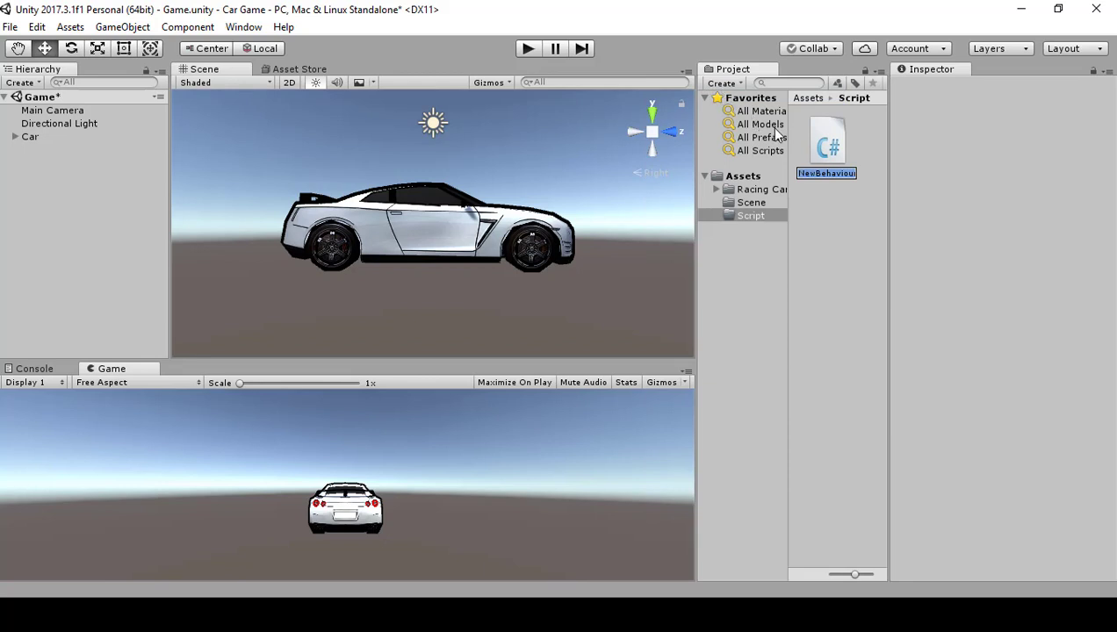
type("Car")
key("Return")
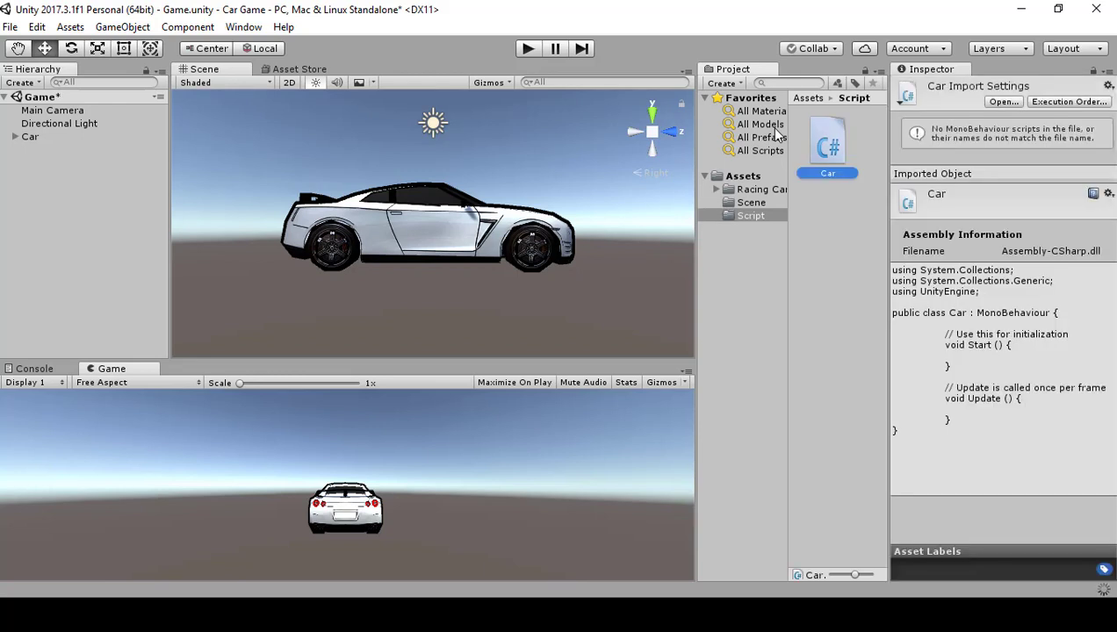
Open the Car script in MonoDevelop and declare a private CharacterController variable named controller at the start of the class.
double_click(825, 157)
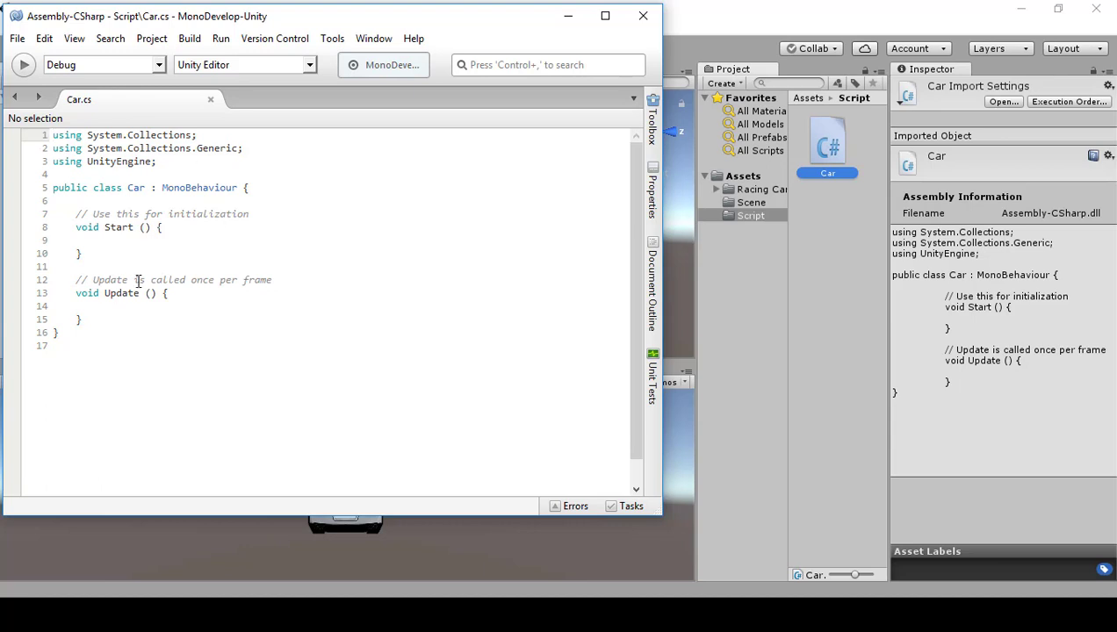
left_click(208, 203)
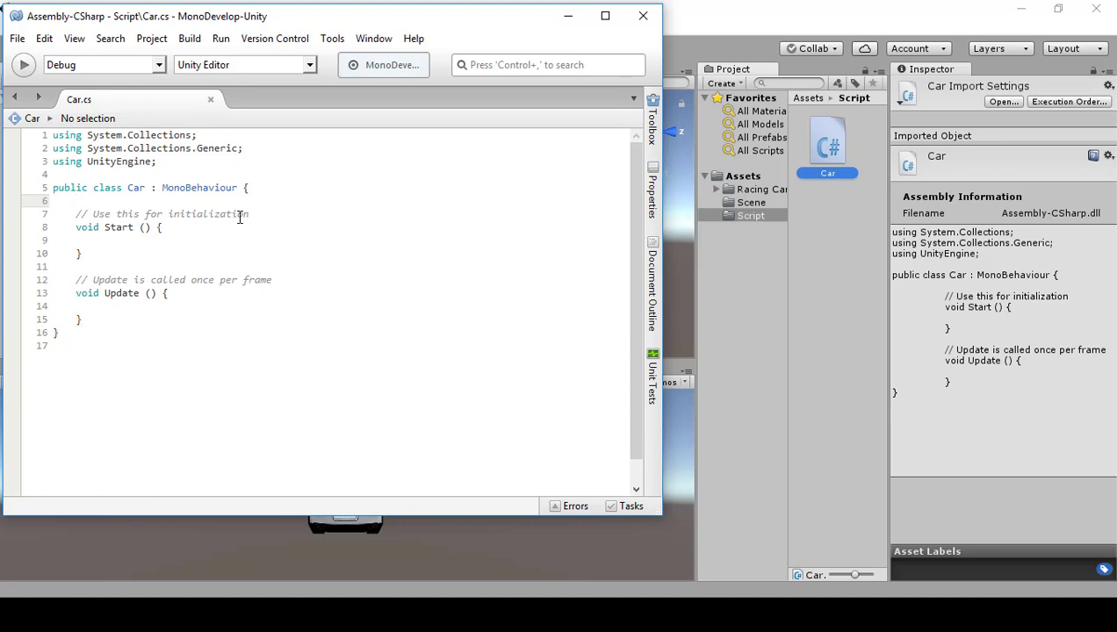
type("priv")
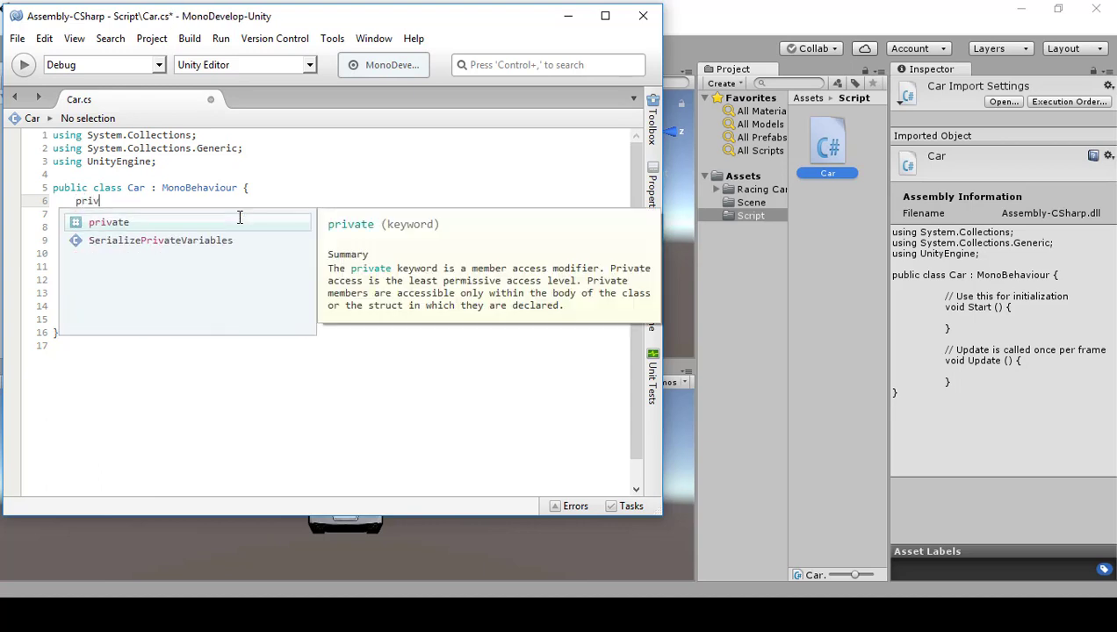
type("ate ")
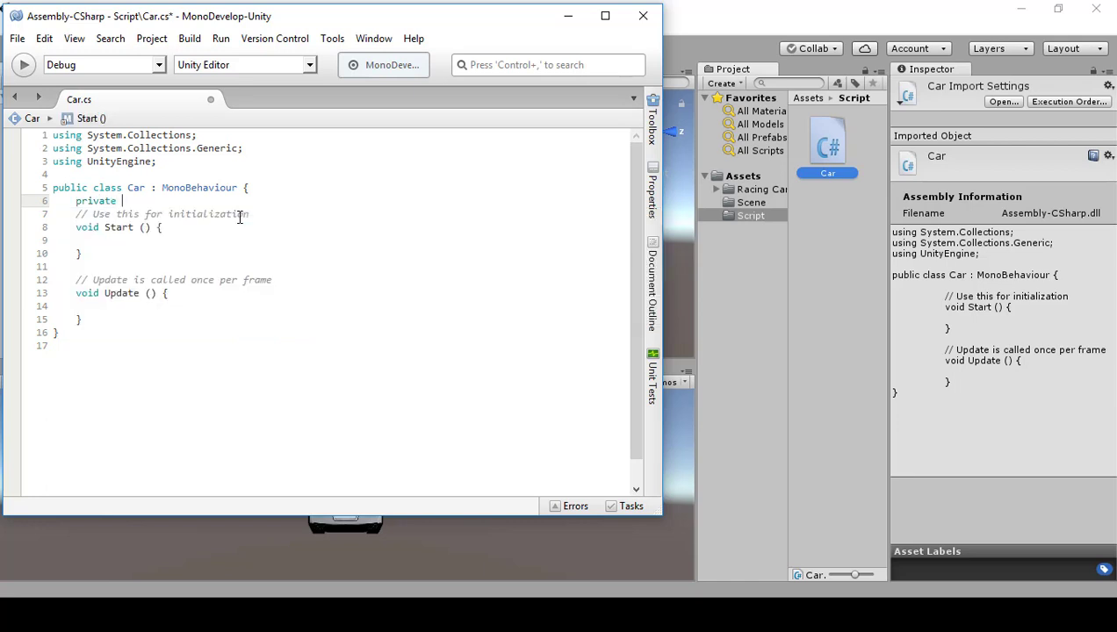
type("Cha")
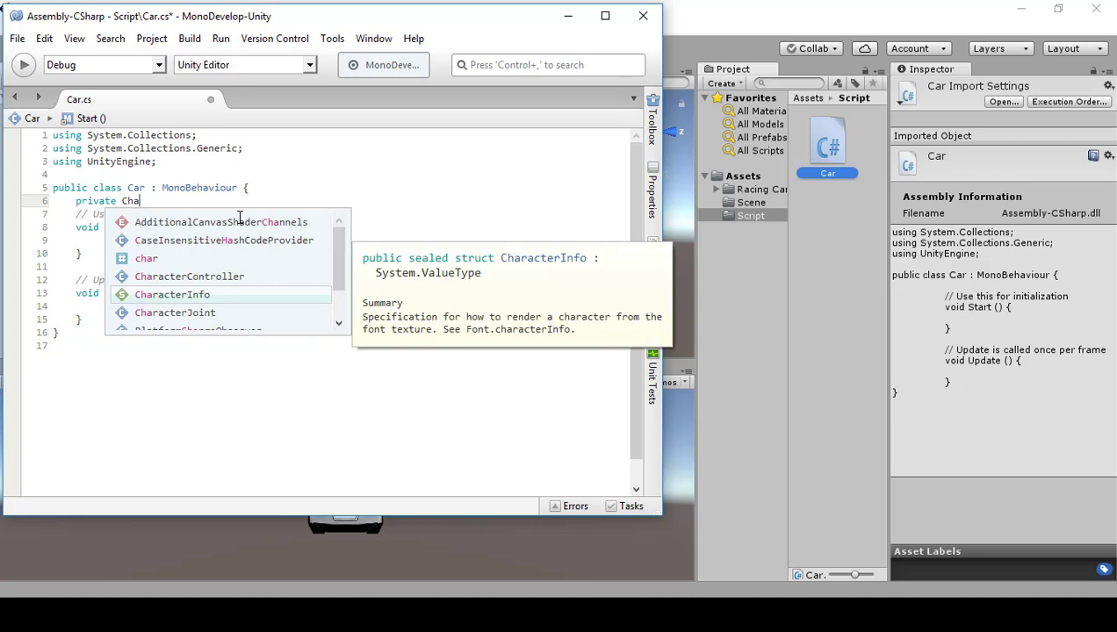
key("Up")
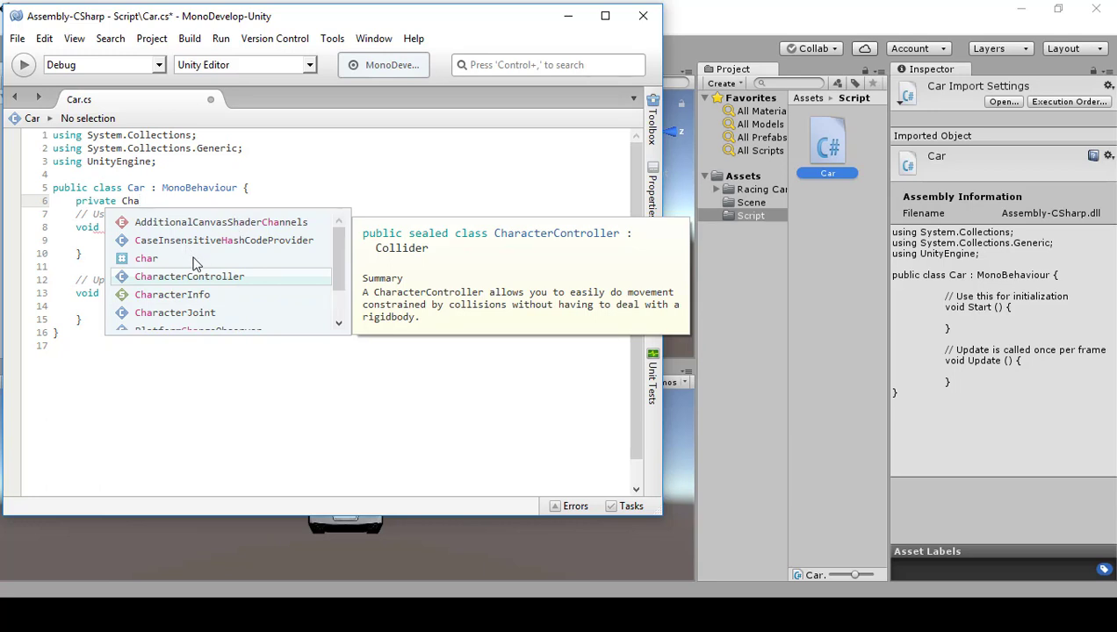
key("Return")
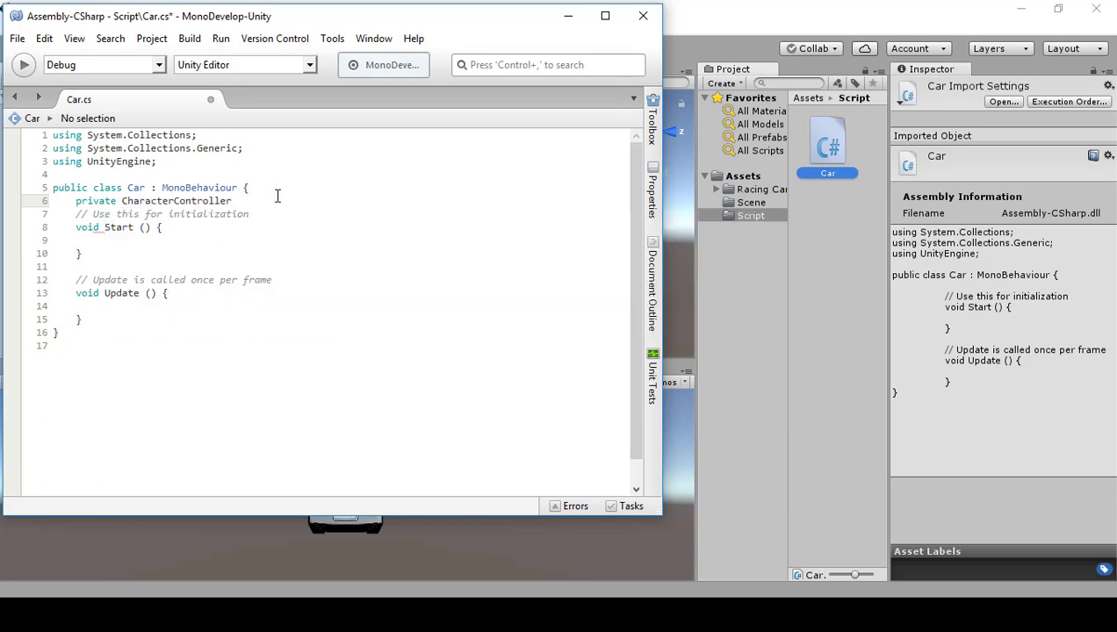
type("controller;")
key("Return")
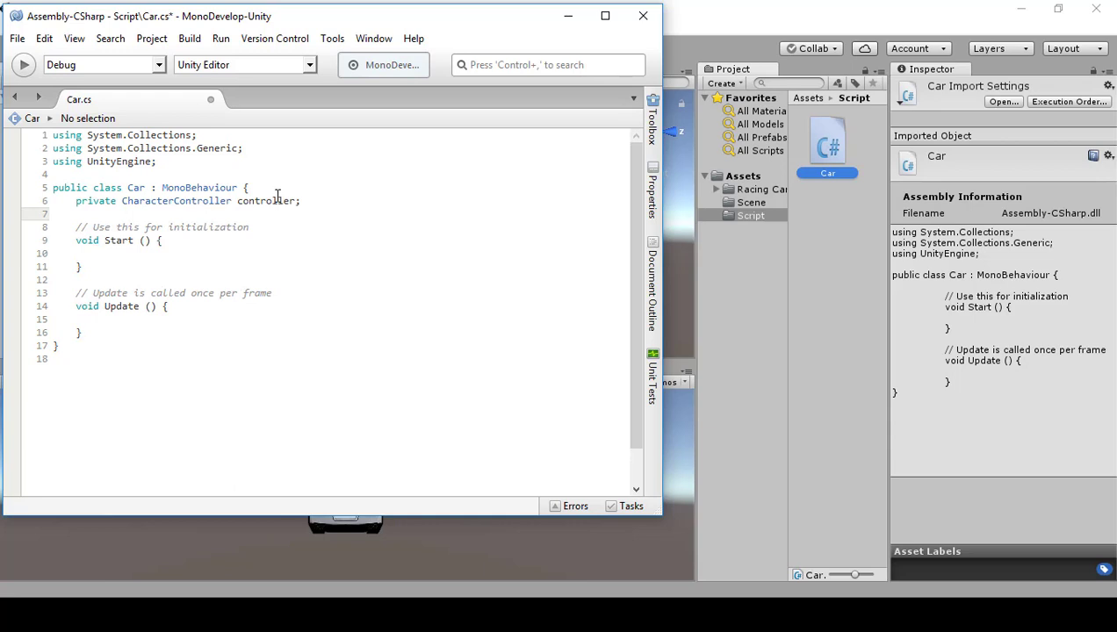
Declare a private Vector3 variable named carMove below the controller variable.
type("priv")
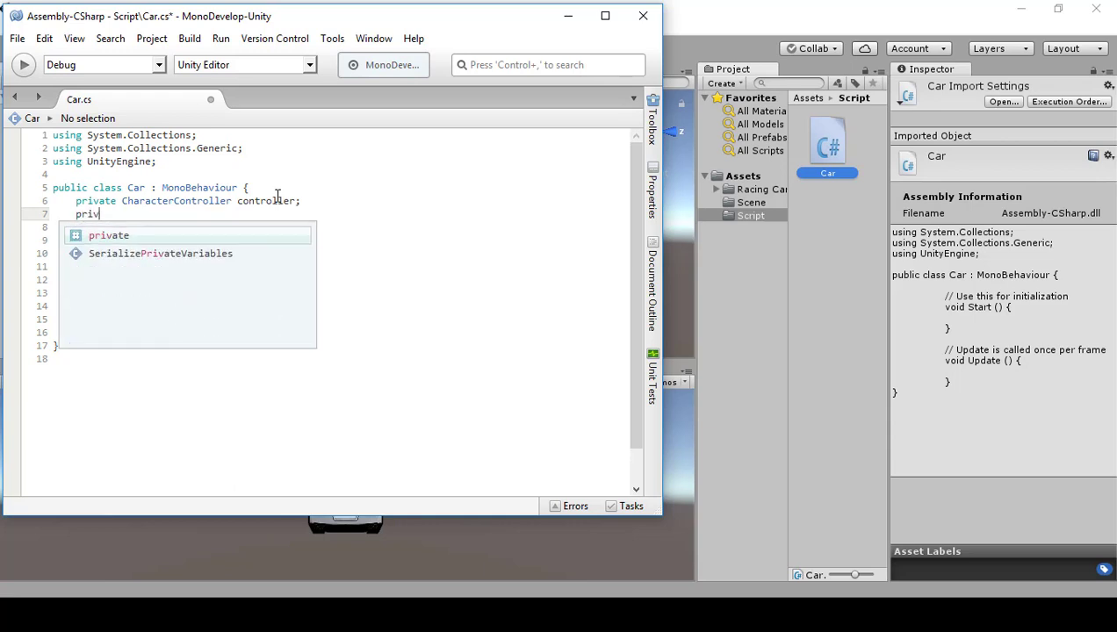
type("ate Vect")
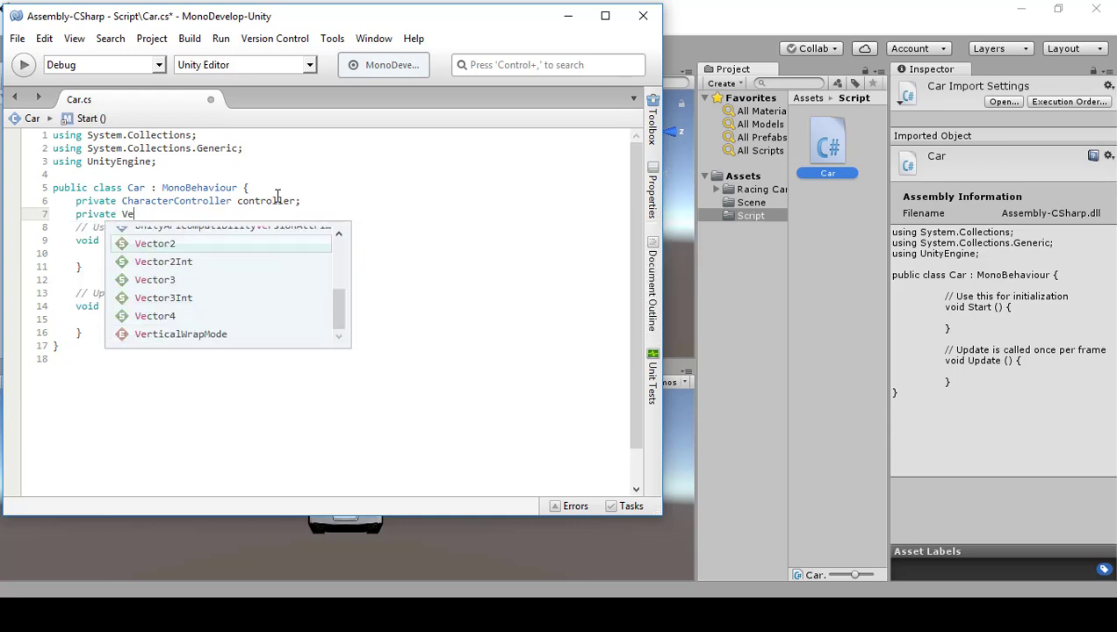
key("Down")
key("Down")
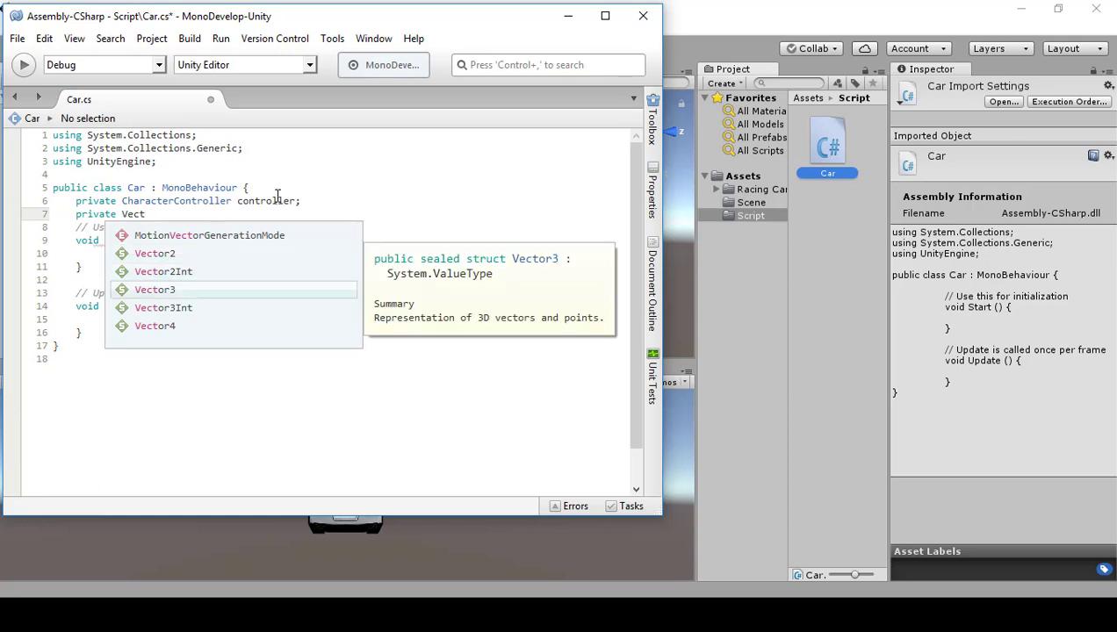
key("Return")
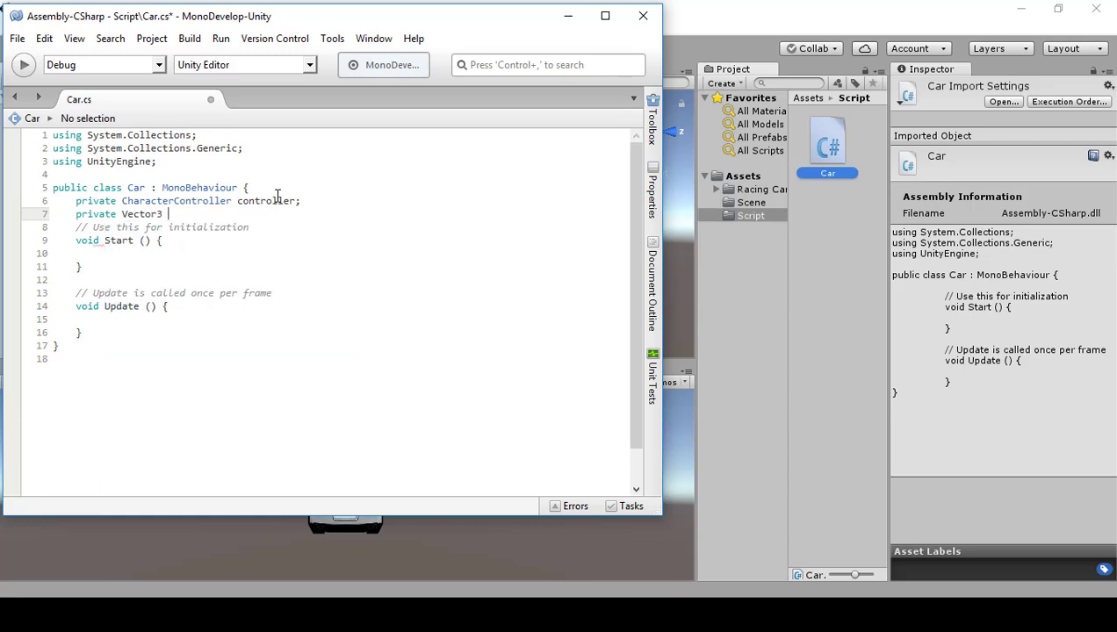
type("carMove;")
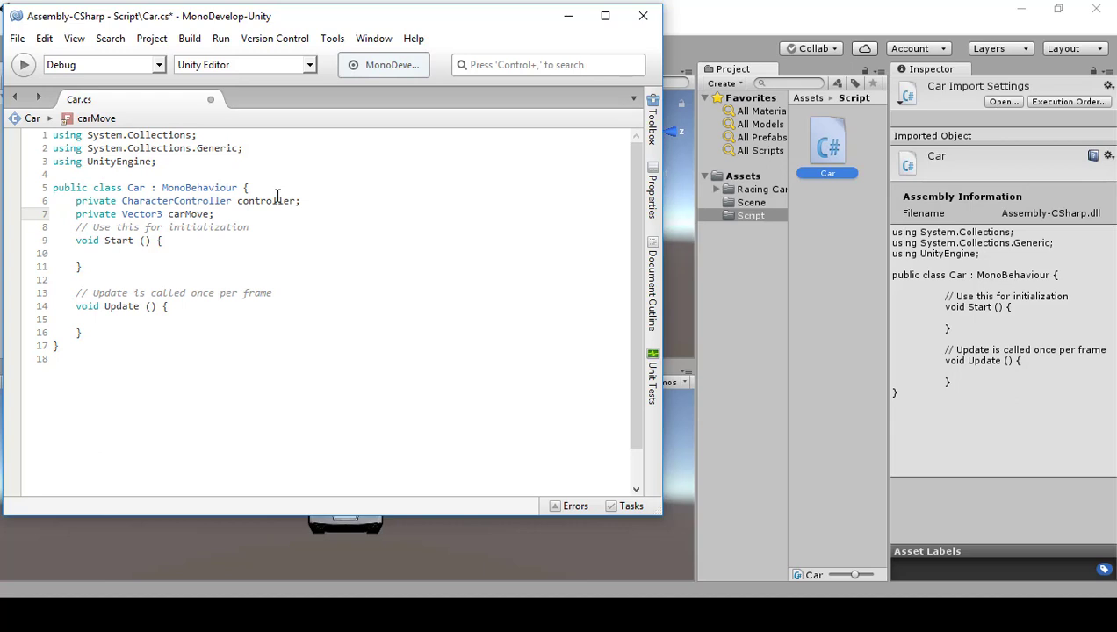
key("Return")
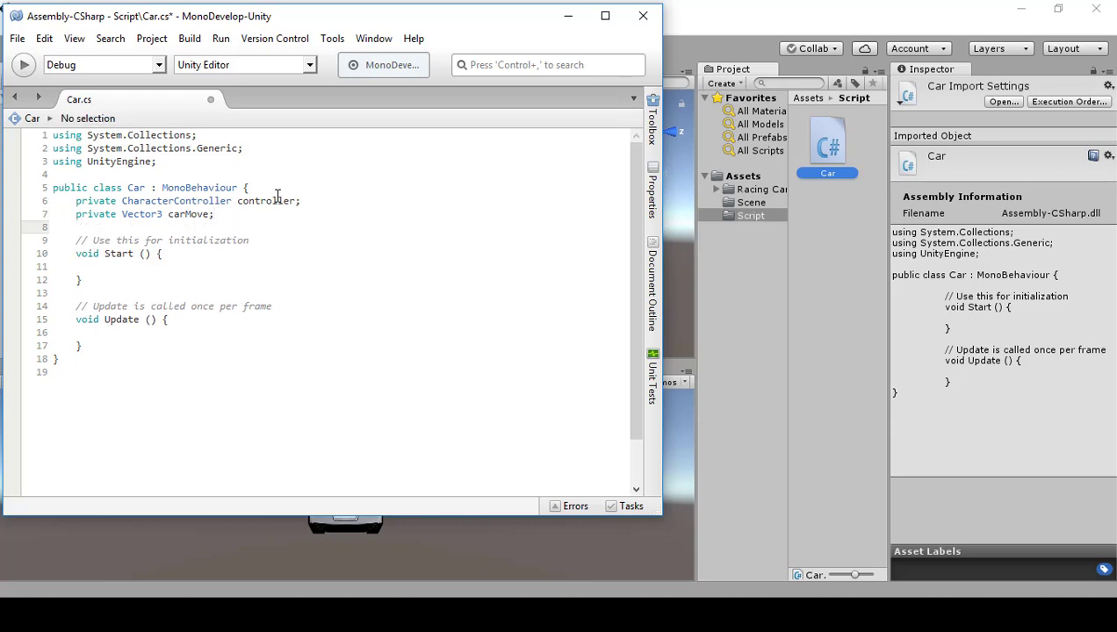
Declare a public float variable named speed below carMove and place the cursor in the empty body of Start.
type("public float s")
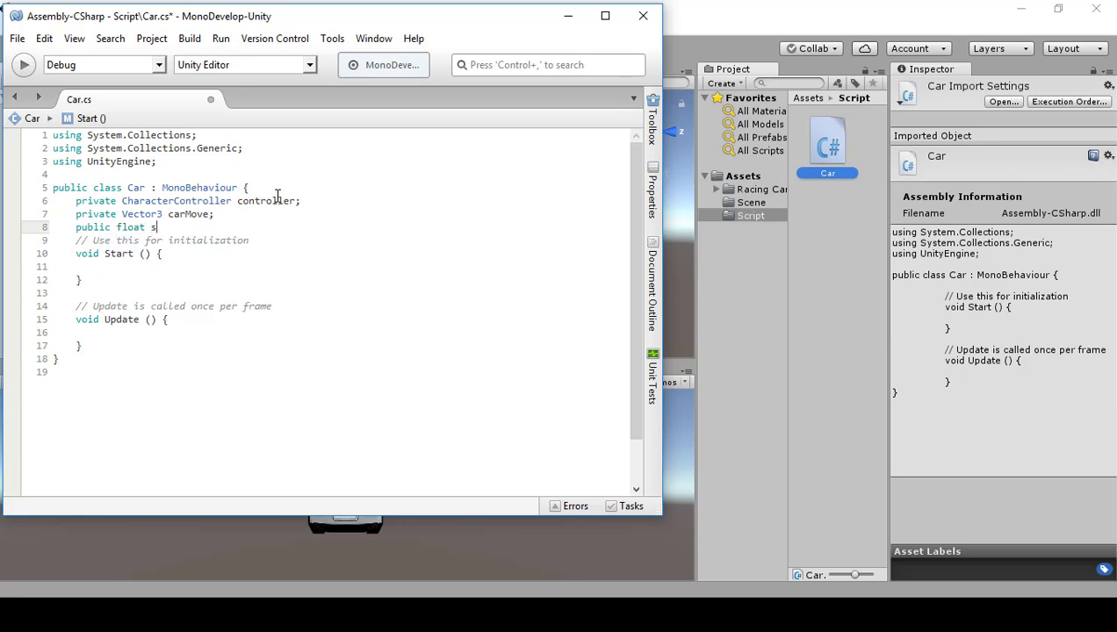
type("peed;")
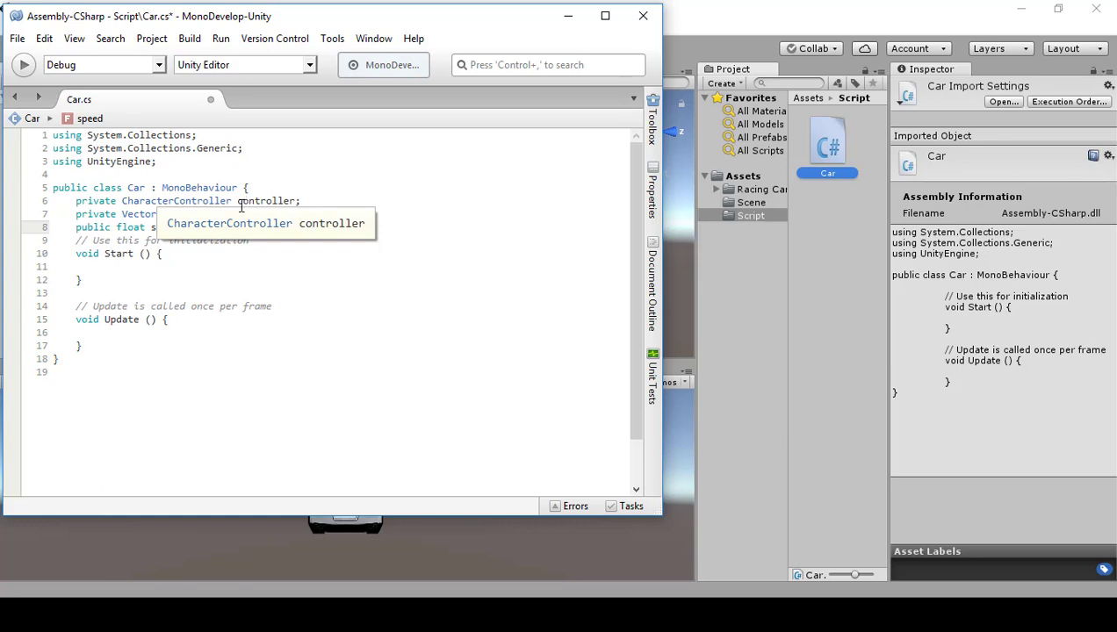
left_click(134, 264)
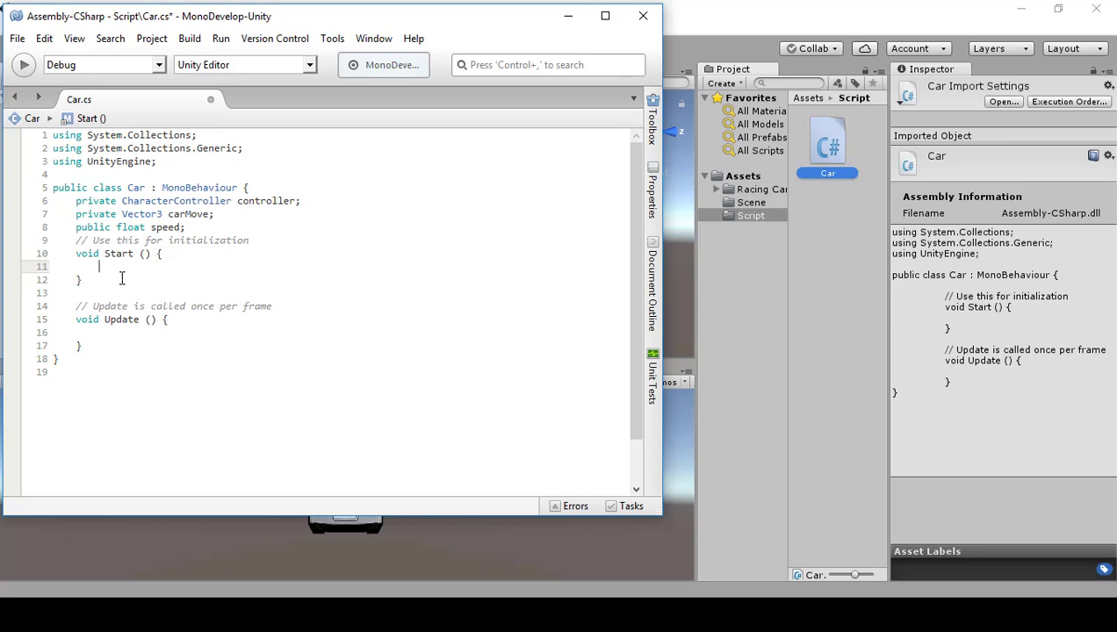
In Start, assign controller the result of GetComponent<CharacterController> () and add a blank line below the statement.
type("contr")
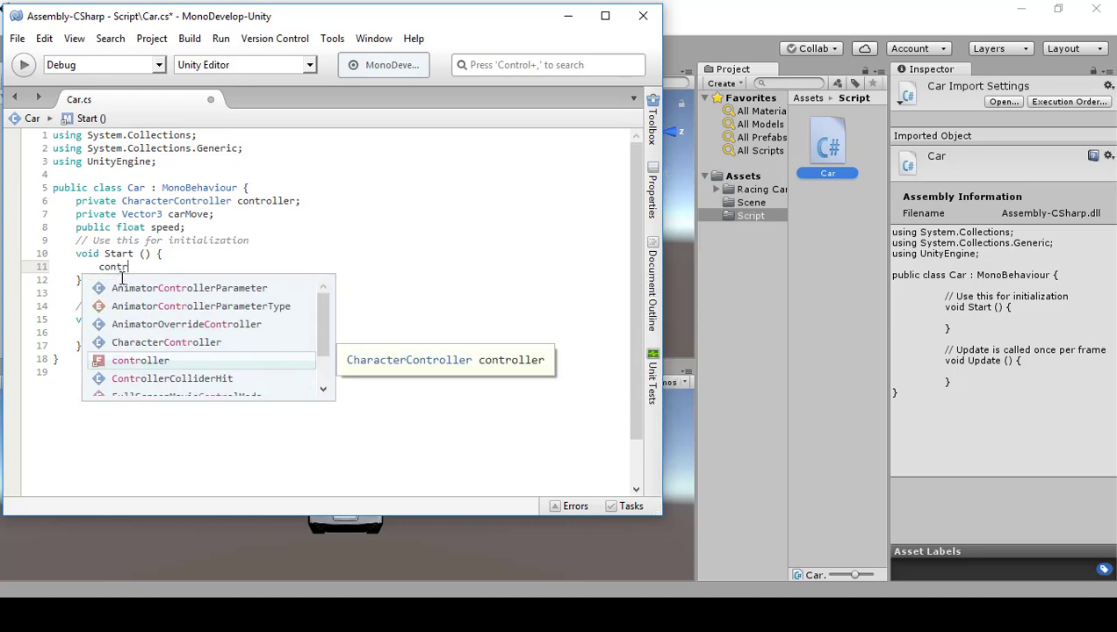
key("Return")
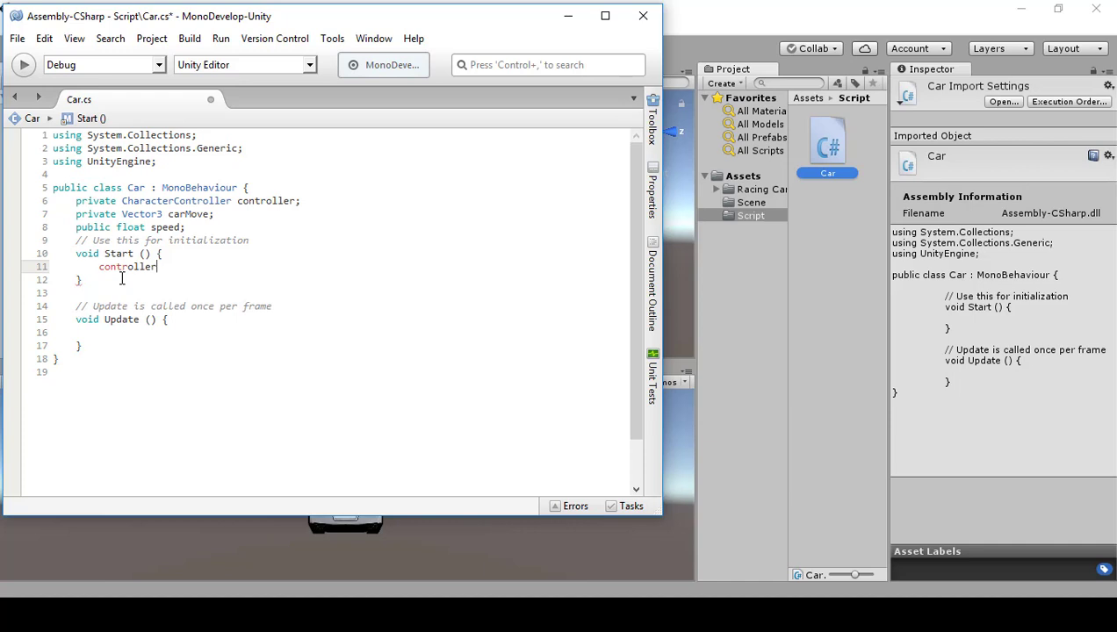
type("= GetCom")
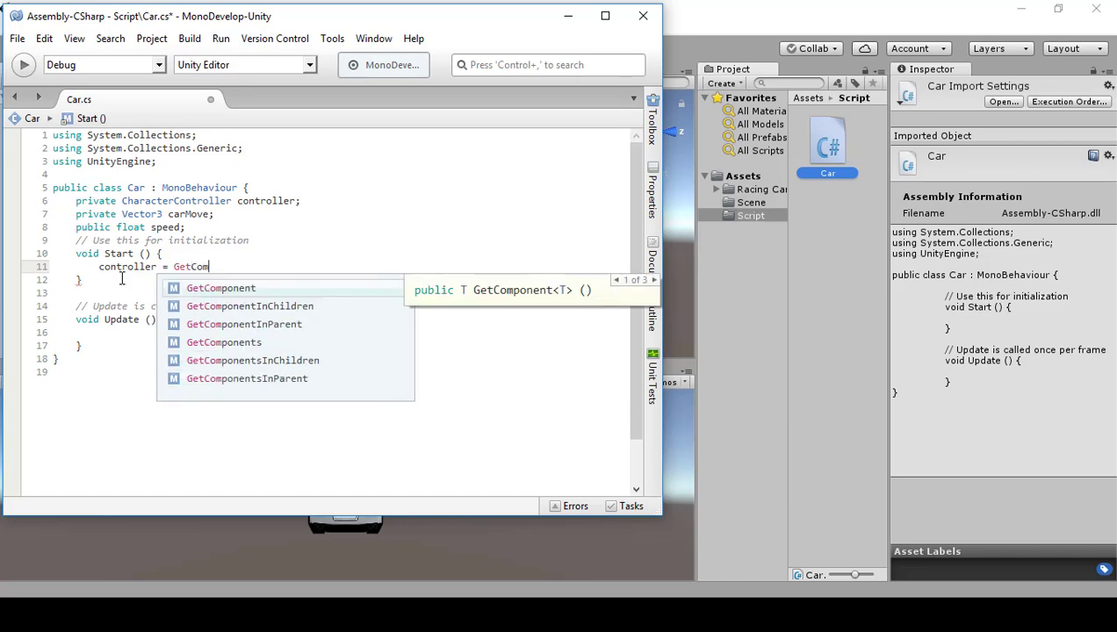
key("Return")
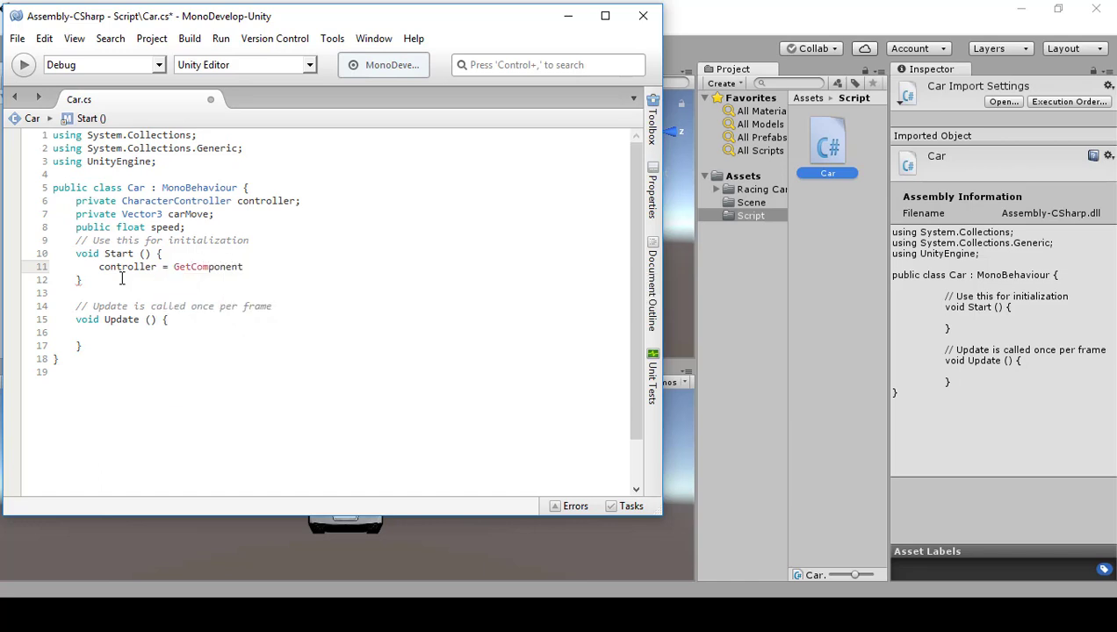
type("<Char>")
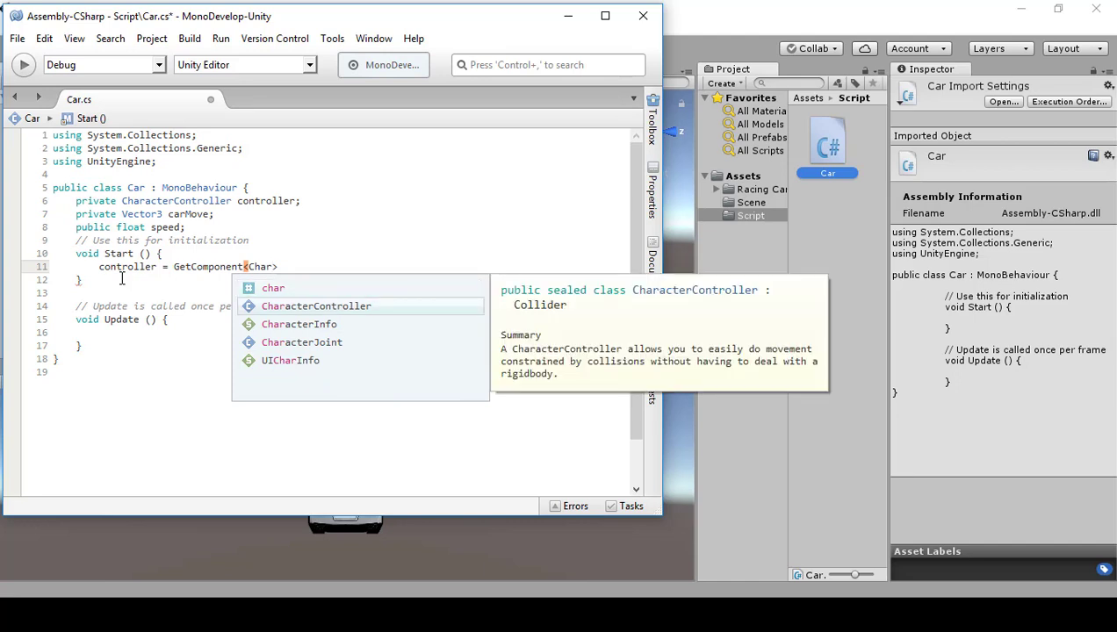
key("Return")
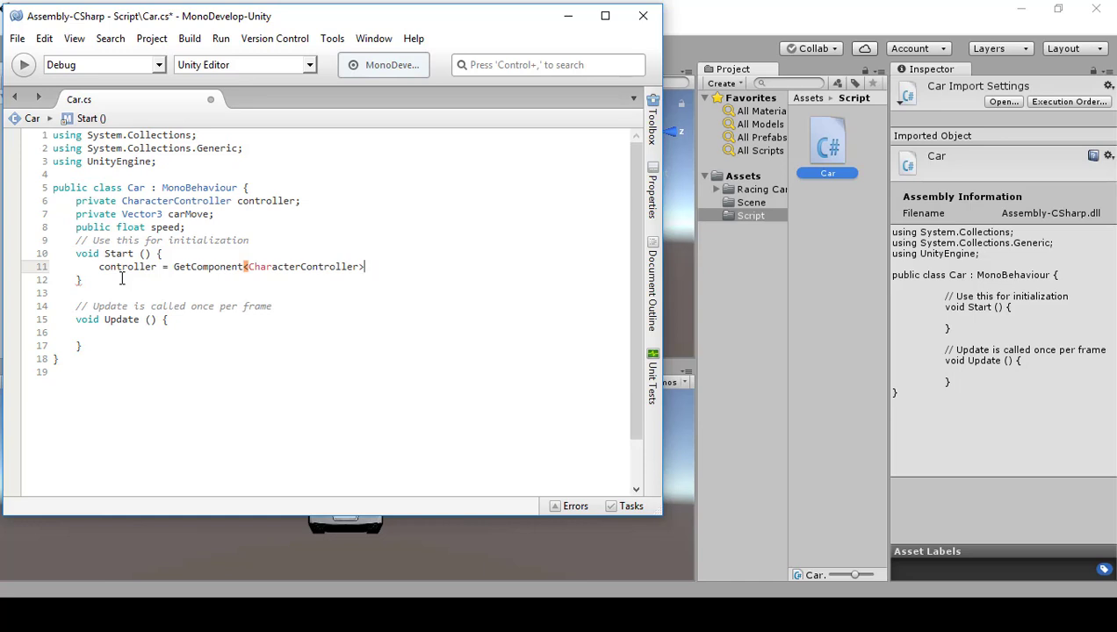
type("()")
type(";")
key("Return")
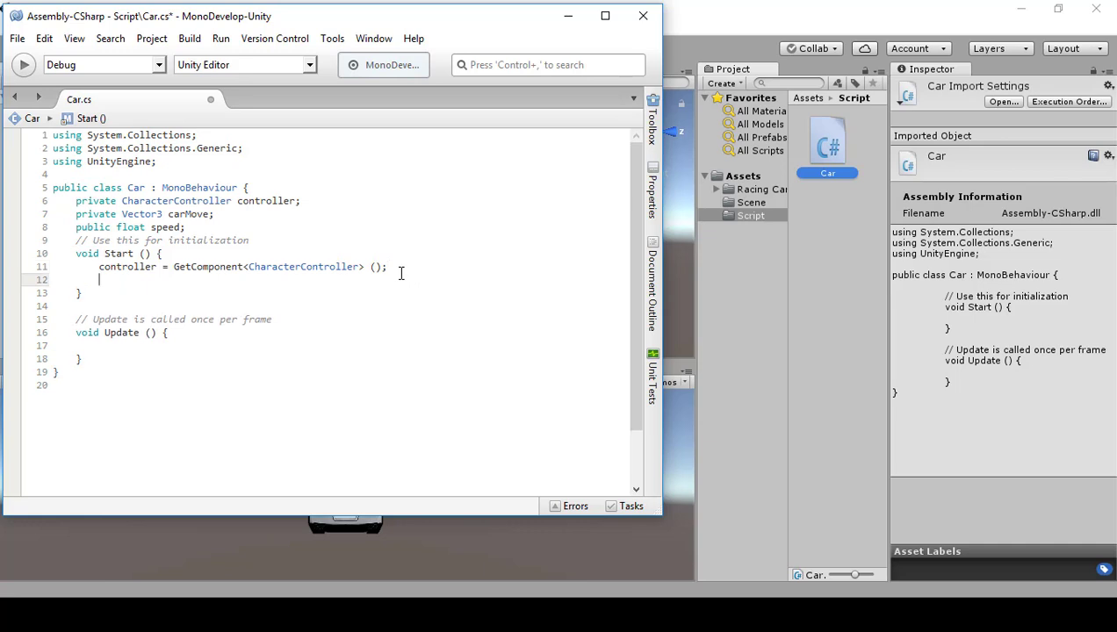
type("car")
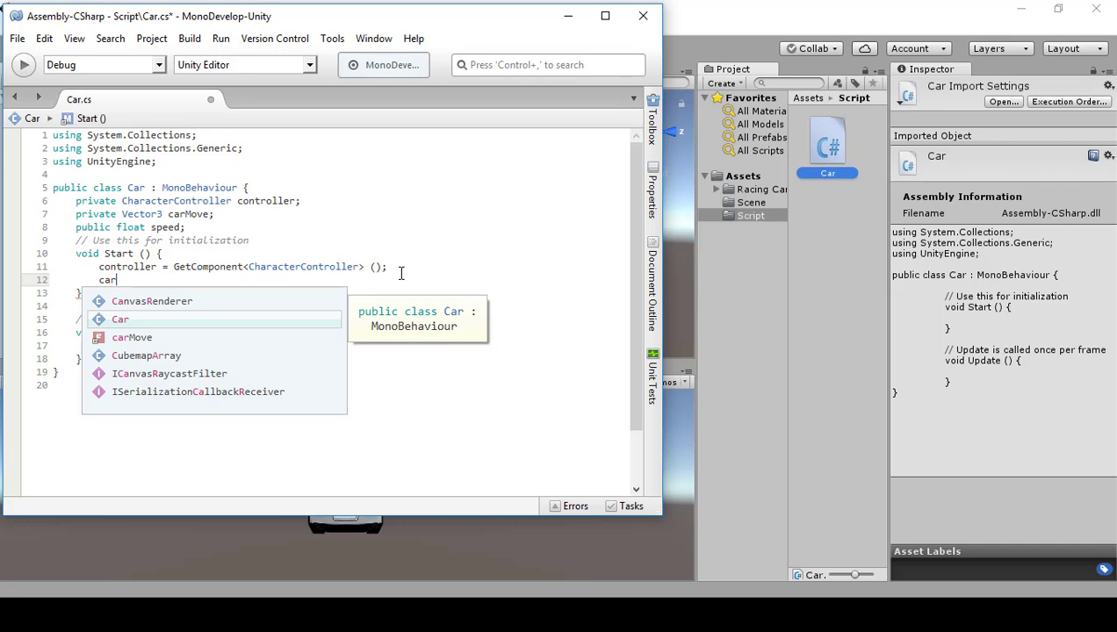
key("BackSpace")
key("BackSpace")
key("BackSpace")
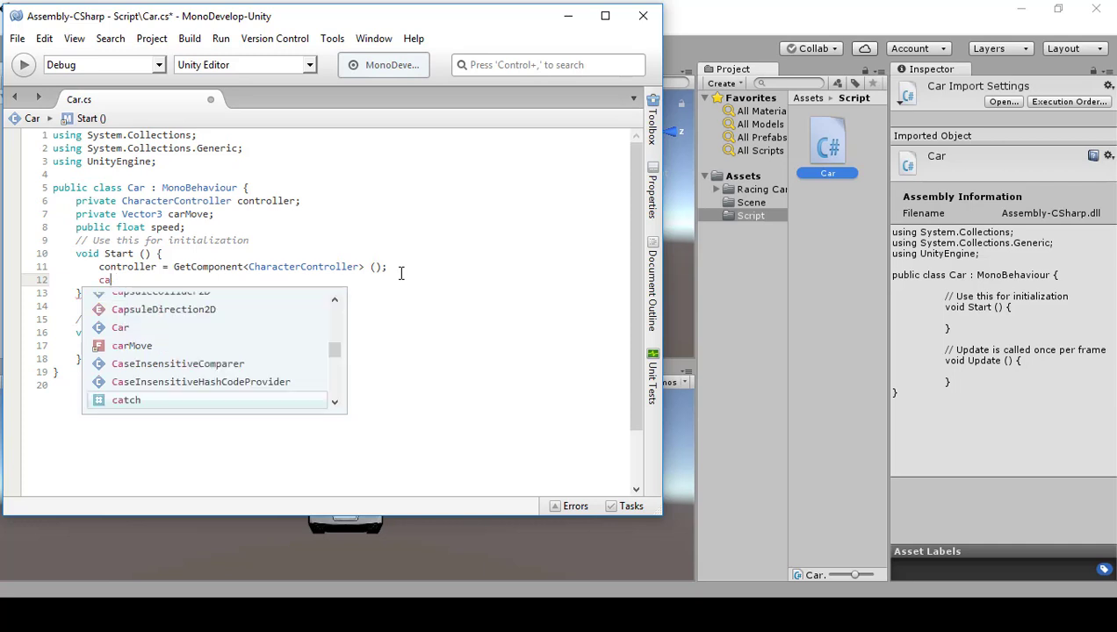
In the empty body of Update, write the statement carMove = Vector3.zero;.
left_click(224, 346)
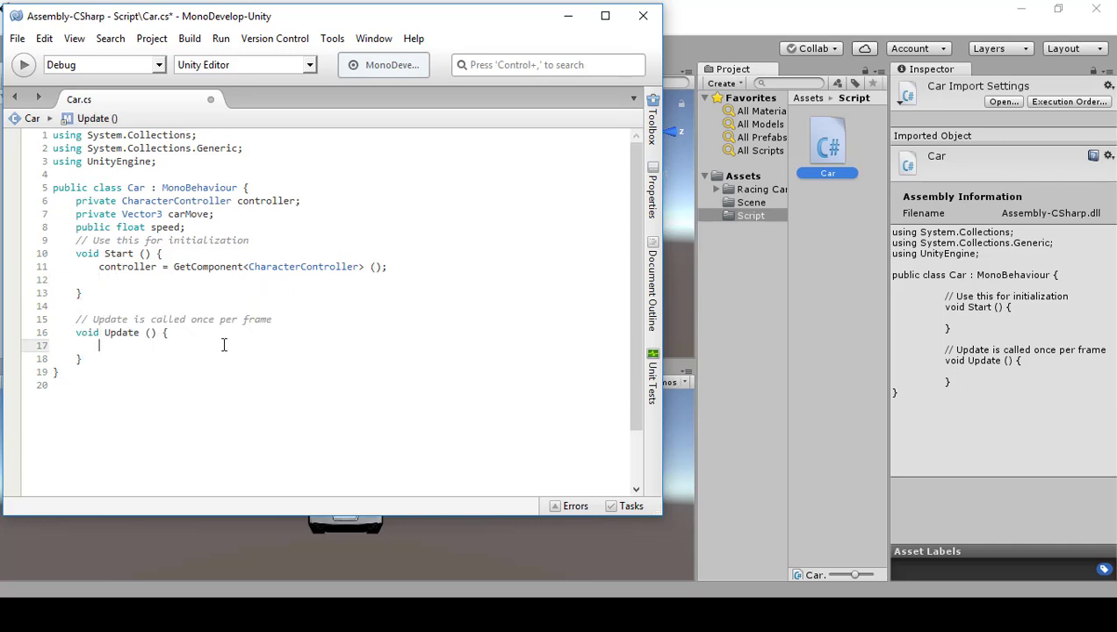
type("car")
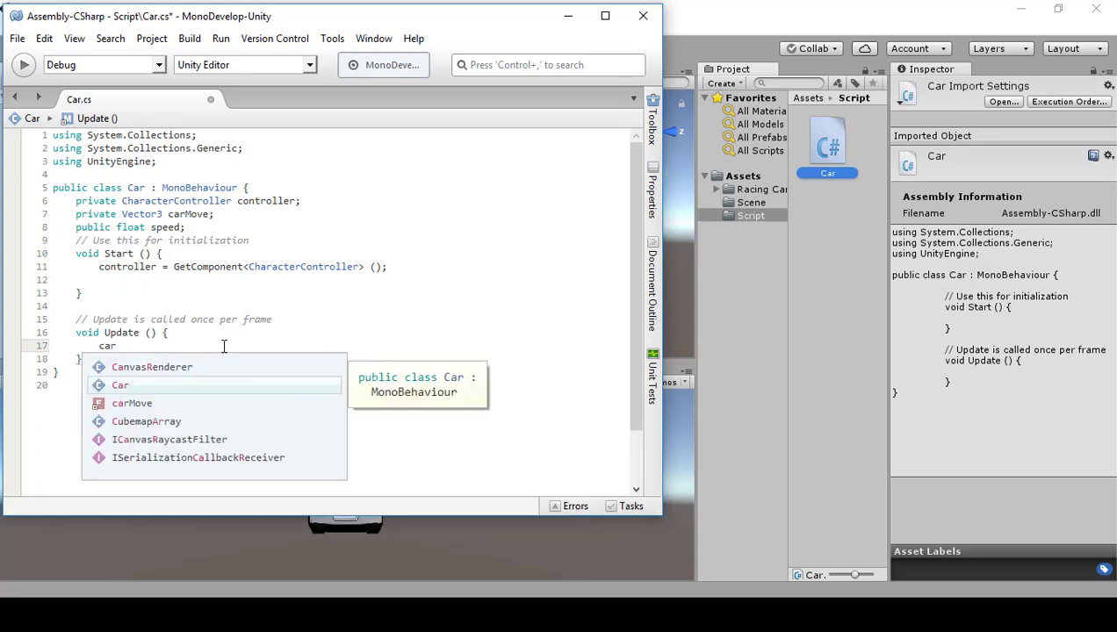
key("Down")
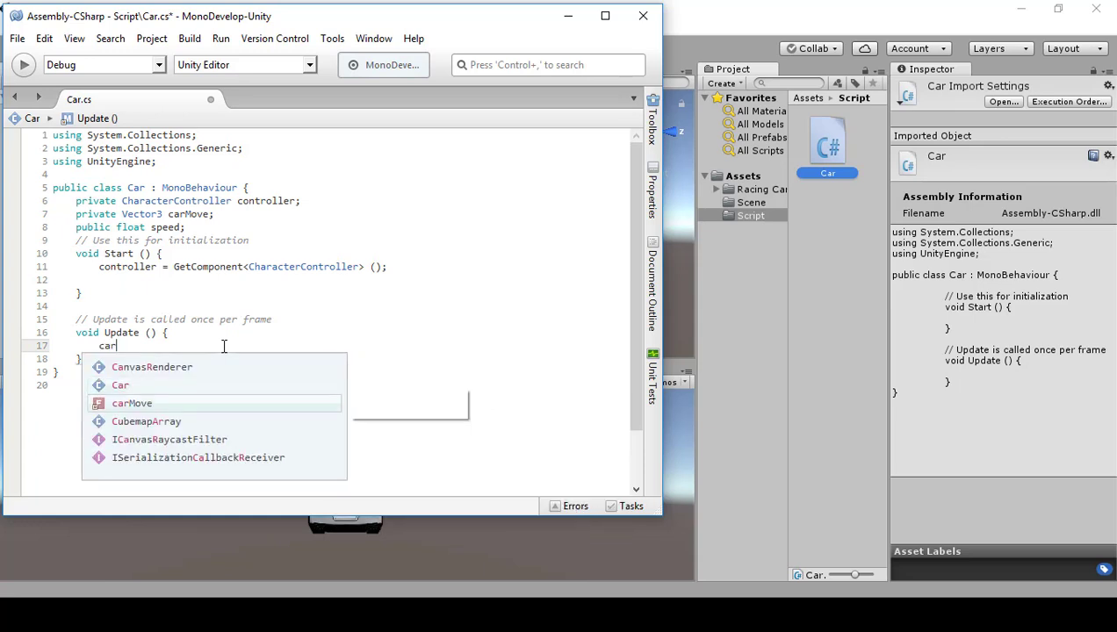
key("Return")
type("= Vect")
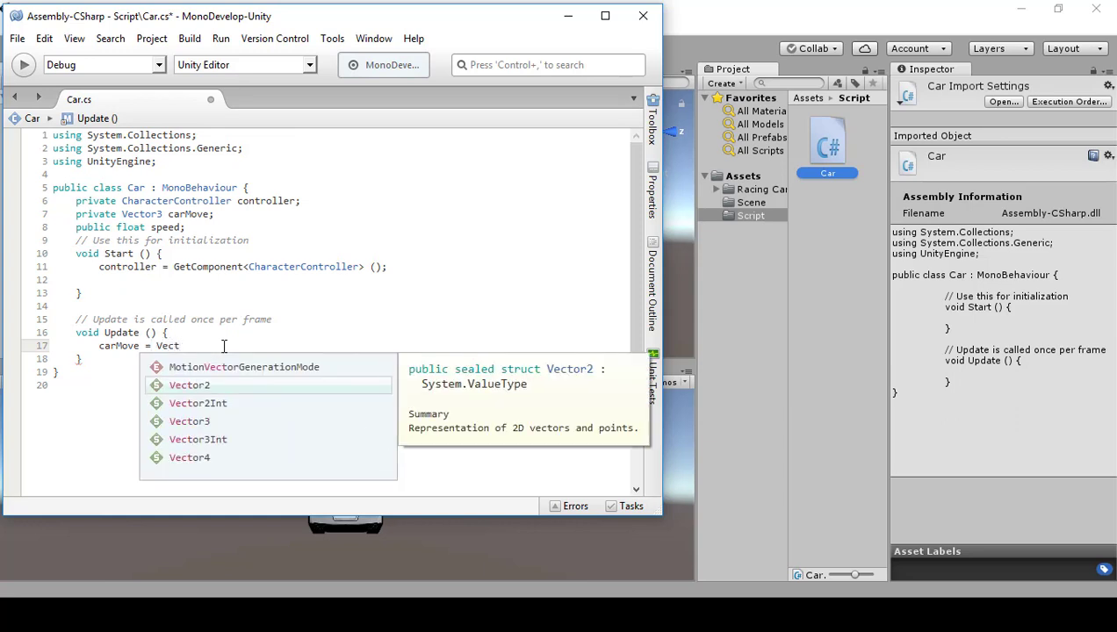
key("Down")
key("Down")
key("Return")
type(".")
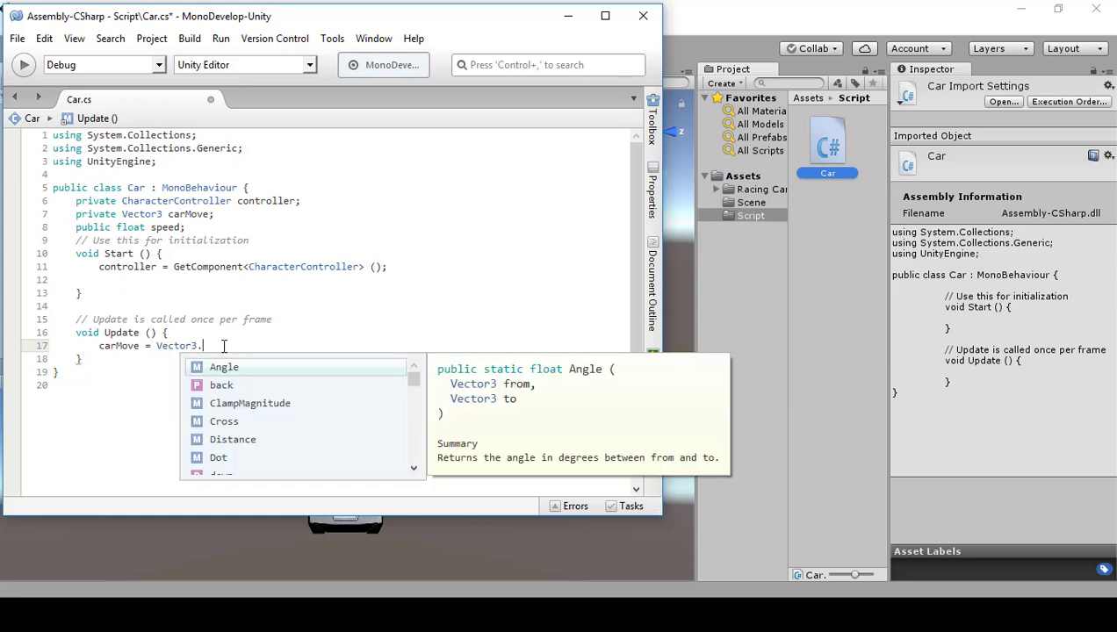
type("zero;")
key("BackSpace")
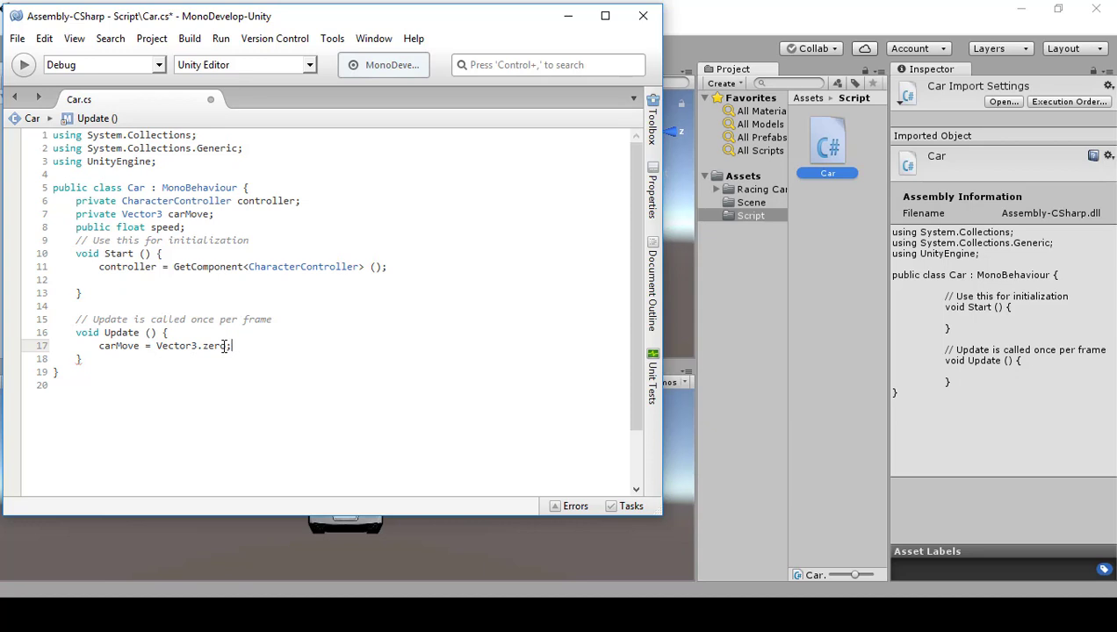
On a new line below the Vector3.zero statement, assign carMove.x an Input.GetAxisRaw() call with empty parentheses.
key("Return")
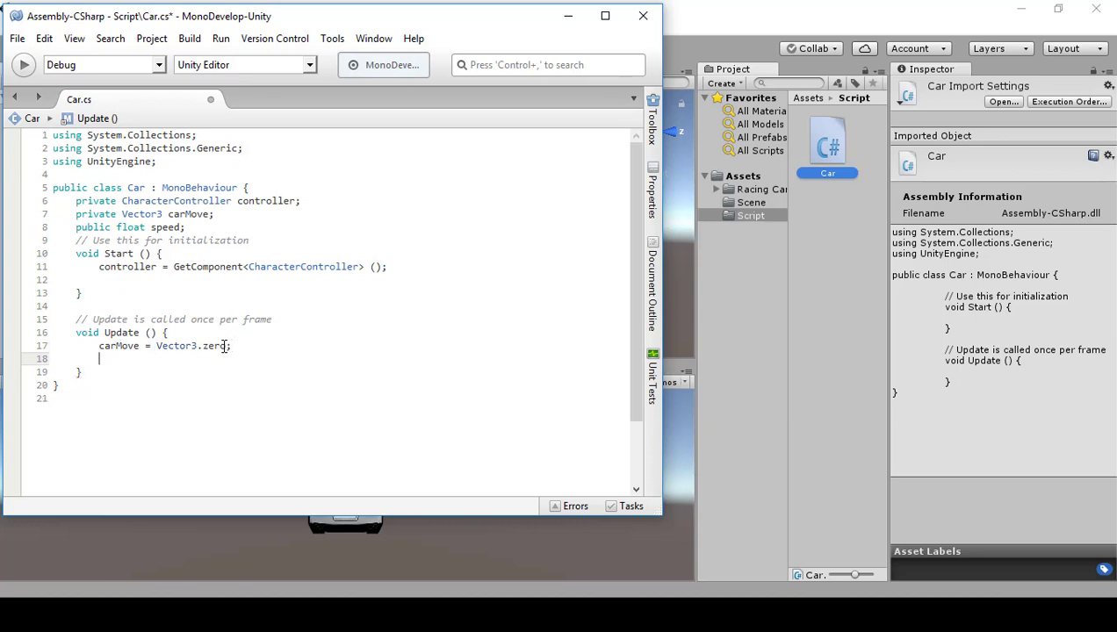
type("ca")
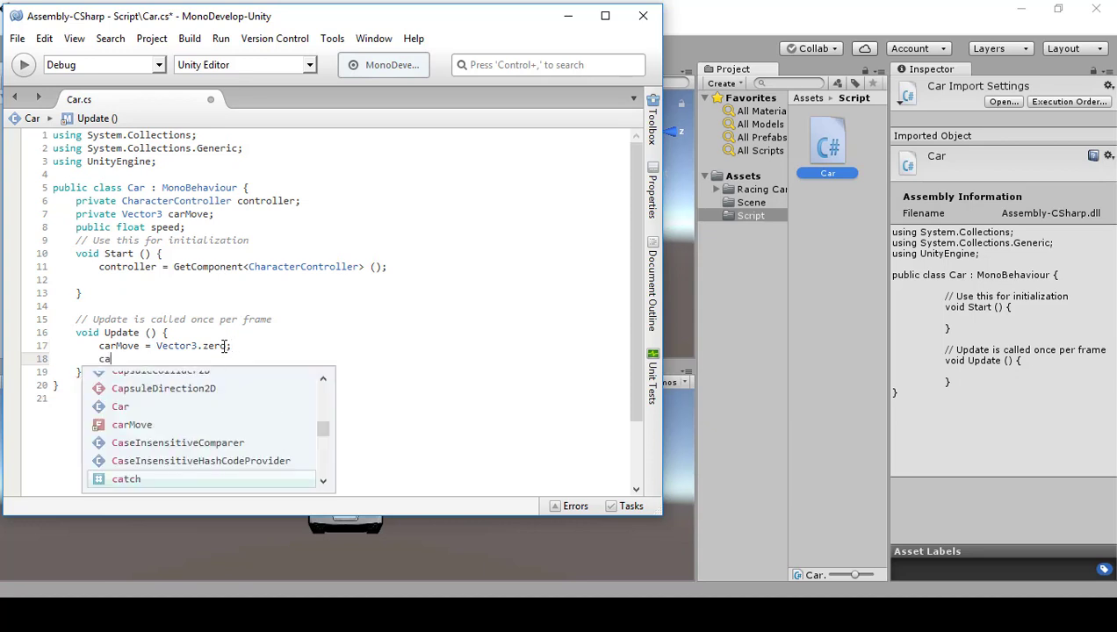
type("rM")
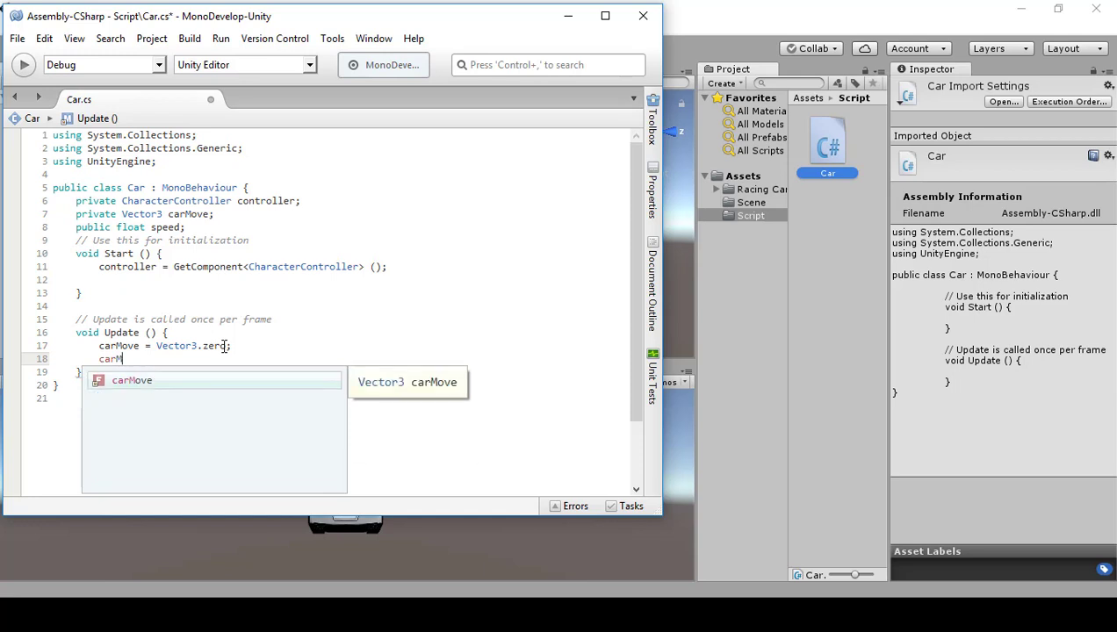
key("Return")
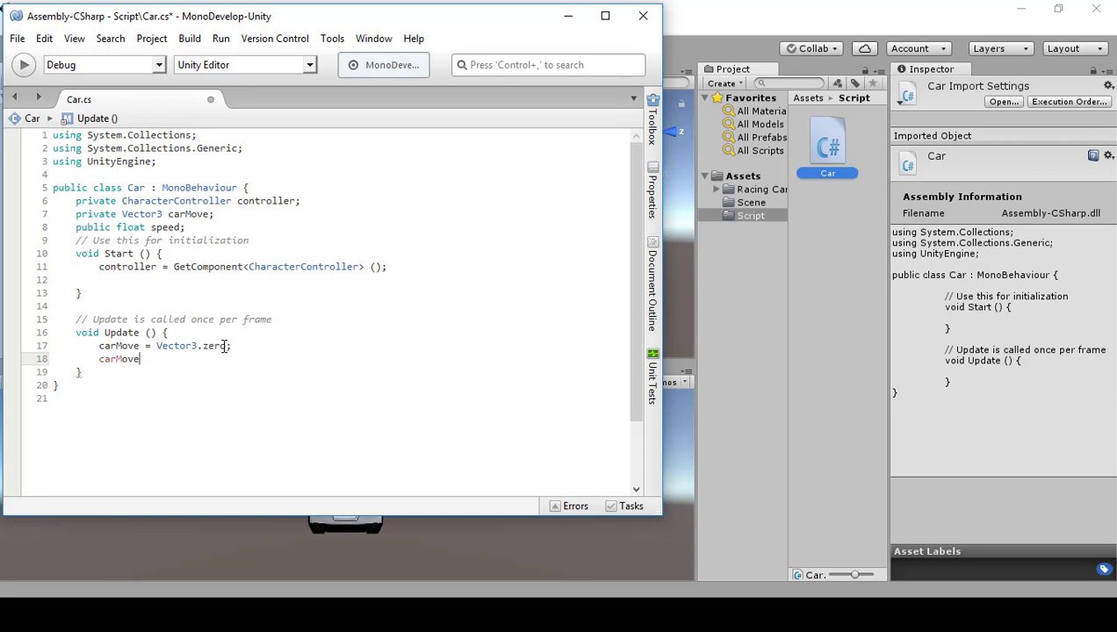
type(".x = Input")
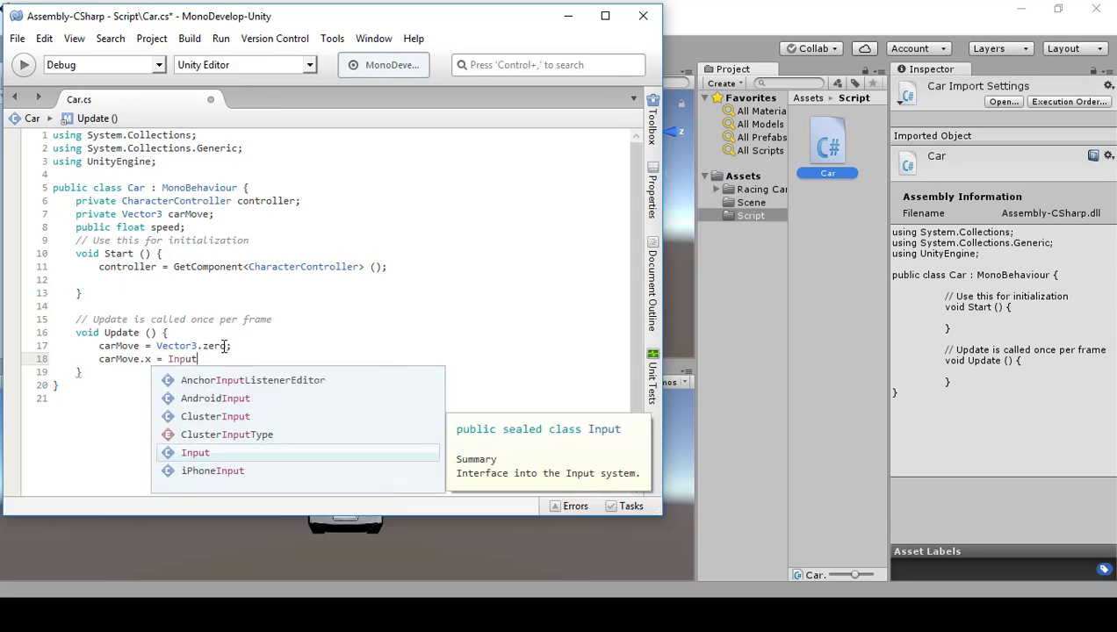
type(".")
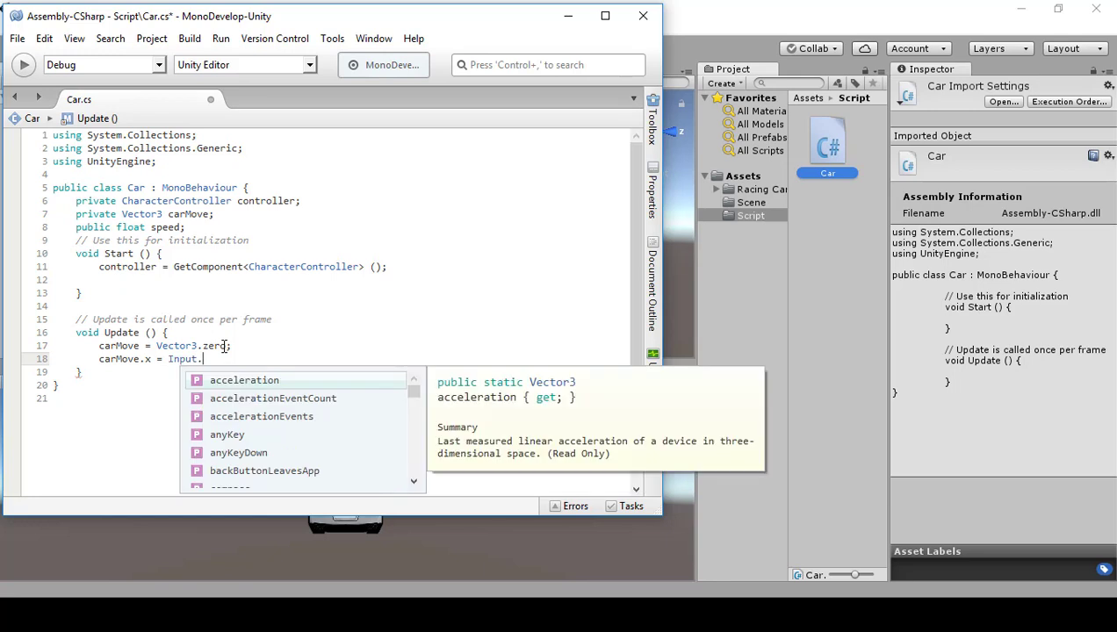
type("Get")
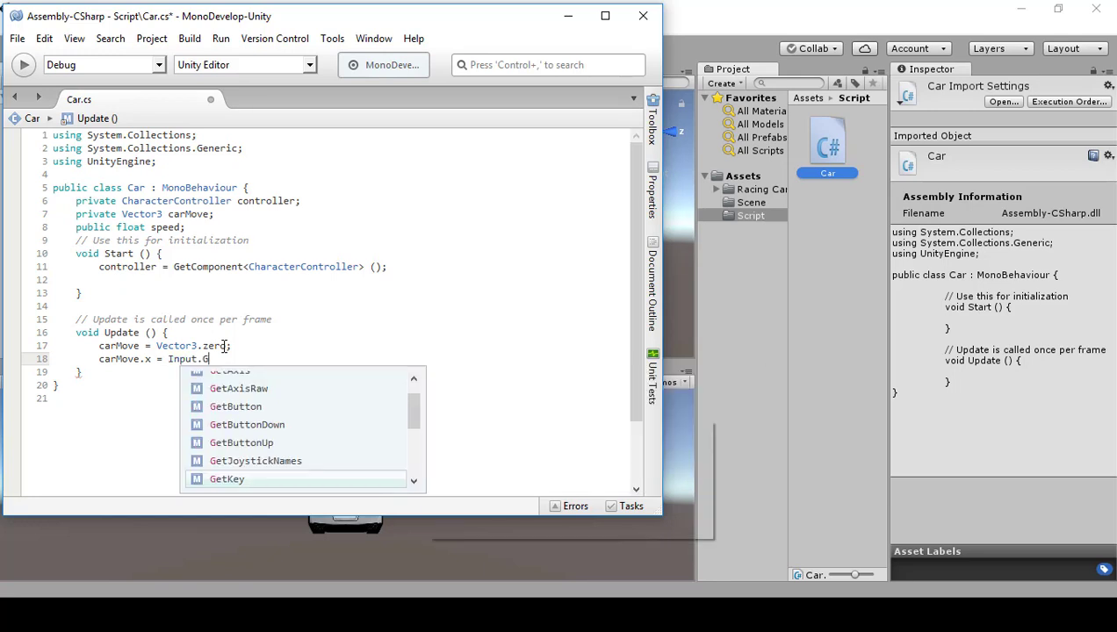
key("Up")
key("Up")
key("Up")
key("Up")
key("Up")
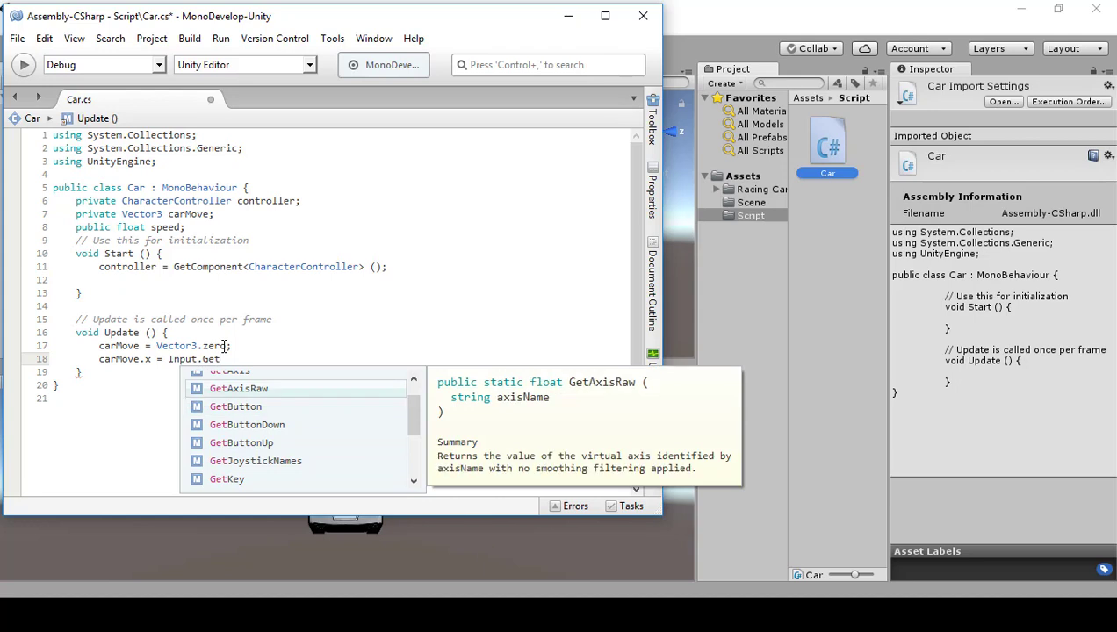
key("Return")
type("()")
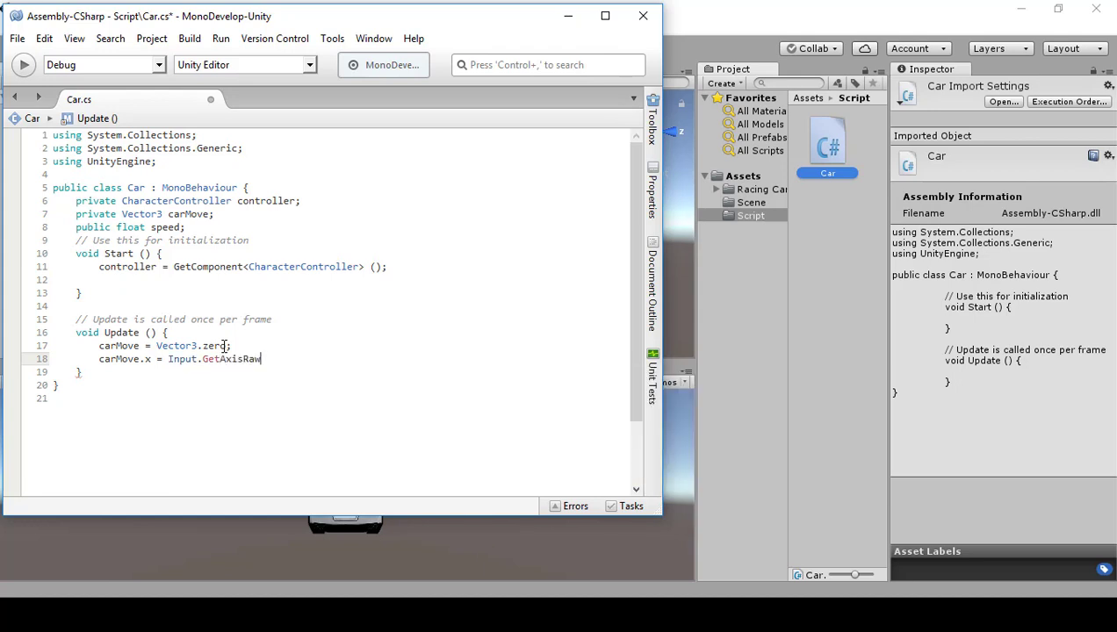
key("Down")
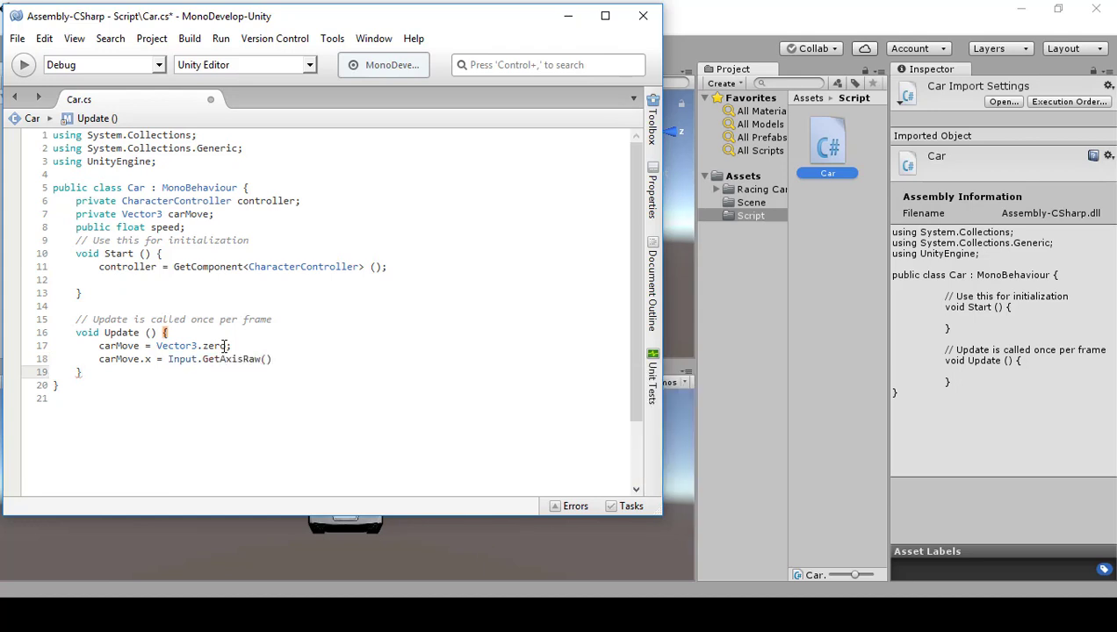
key("Down")
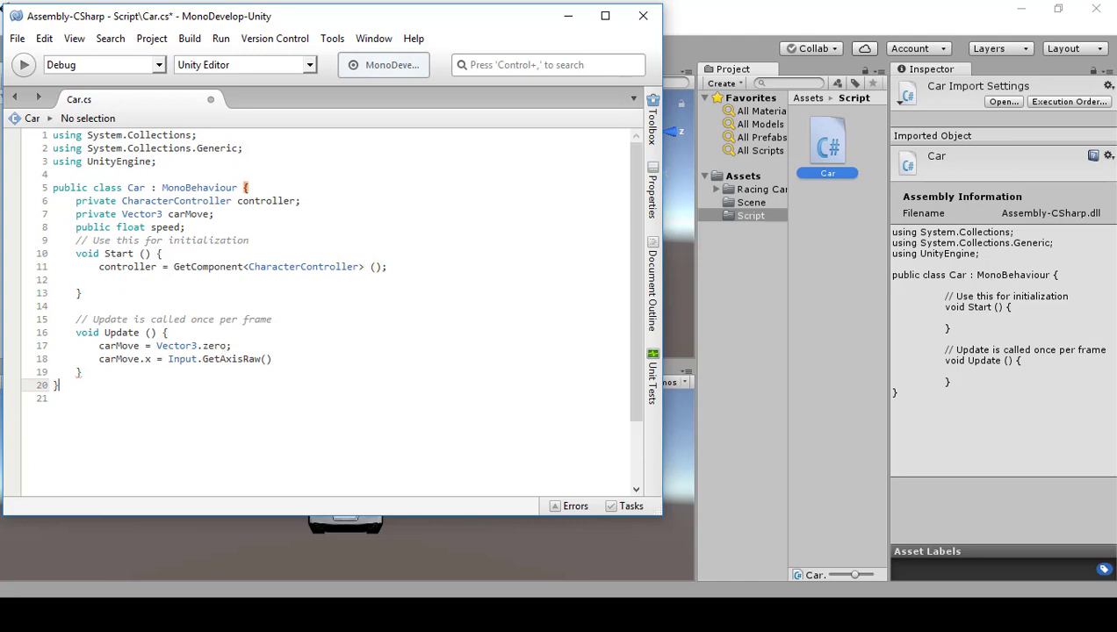
Pass "Horizontal" as the GetAxisRaw argument, multiply the call by speed and end the statement with a semicolon.
left_click(265, 359)
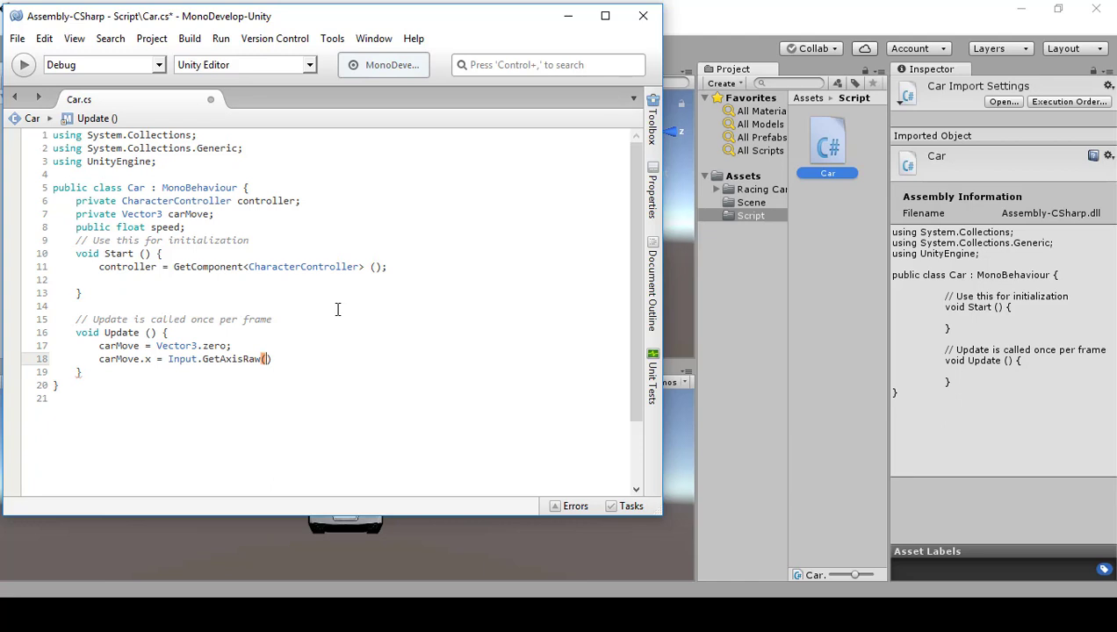
type("\"Hor")
key("BackSpace")
key("BackSpace")
type("orizontal")
key("Right")
key("Right")
type("* speed")
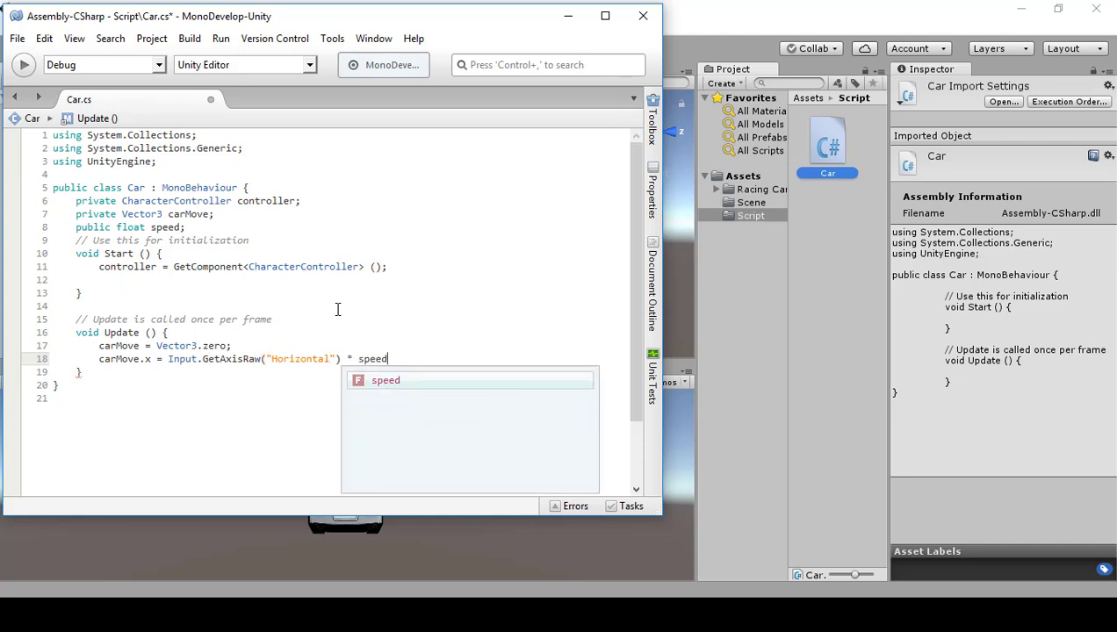
type(";")
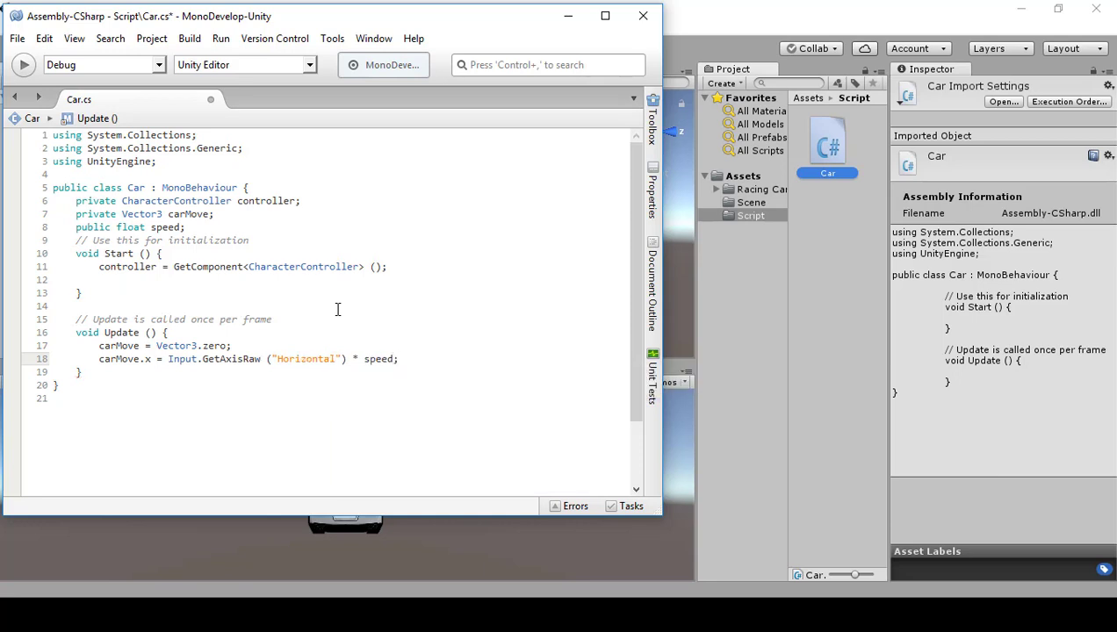
Add the statement carMove.z = speed; on a new line below the carMove.x assignment in Update.
key("Return")
type("car")
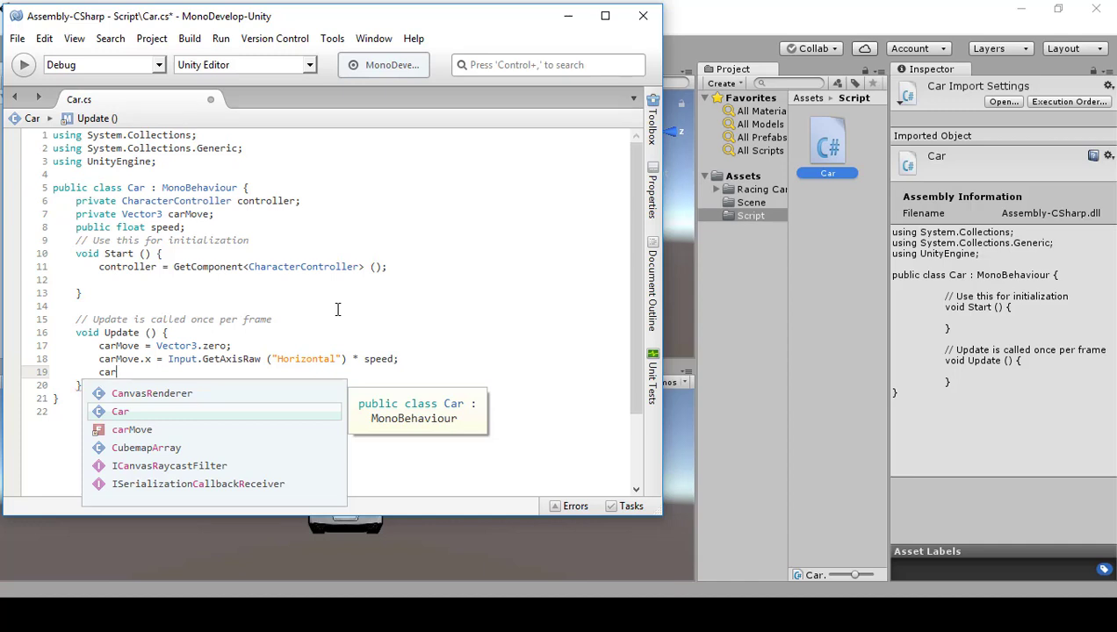
key("Down")
key("Return")
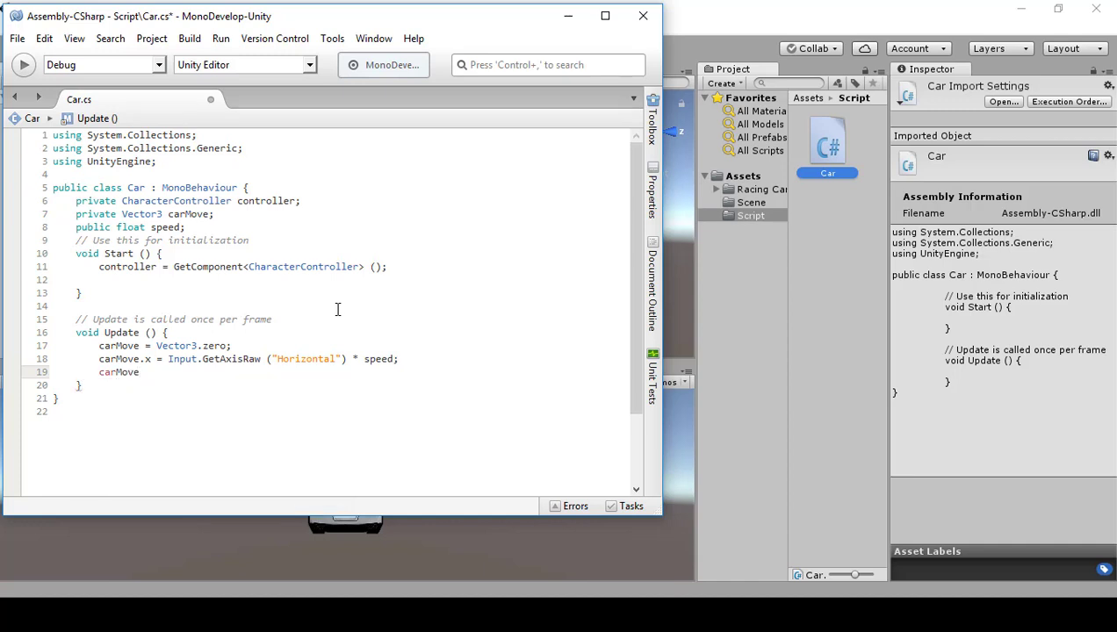
type(".z")
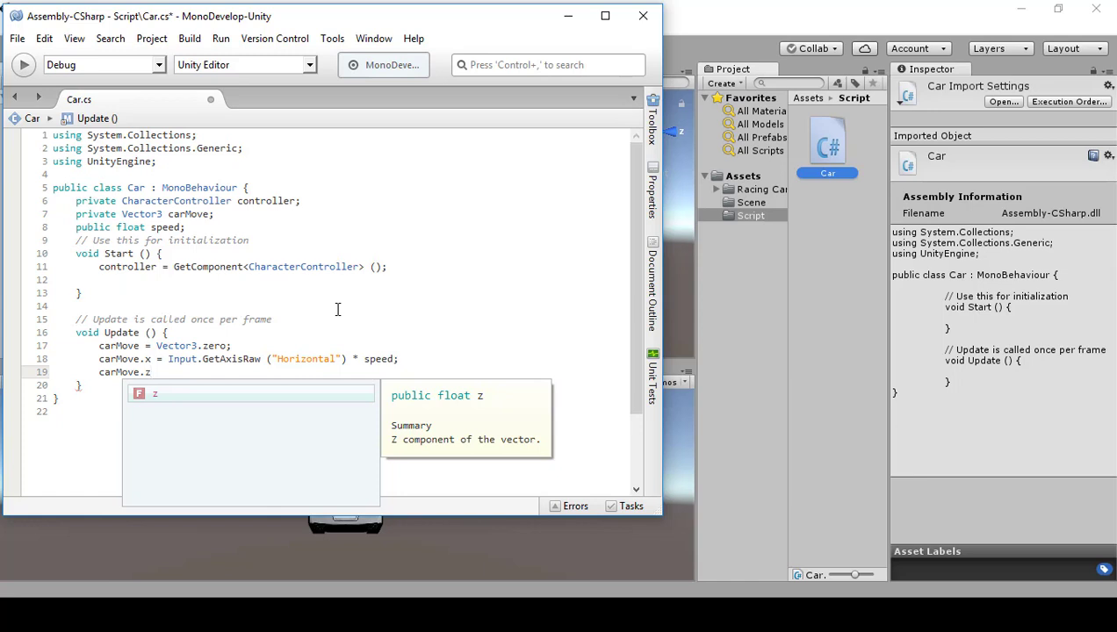
type(" =")
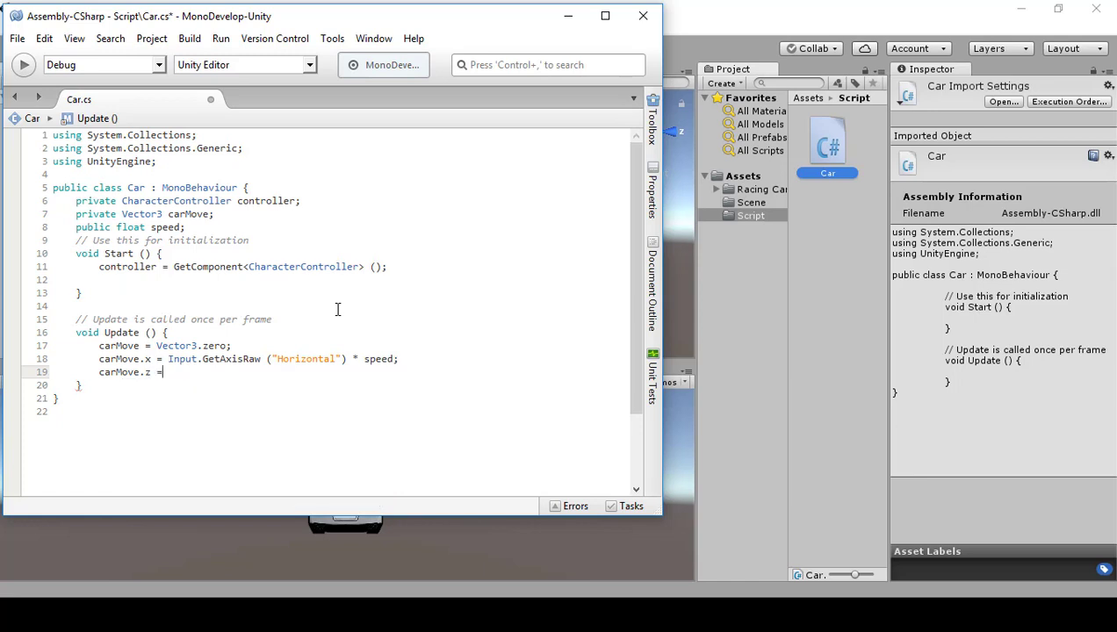
type(" speed")
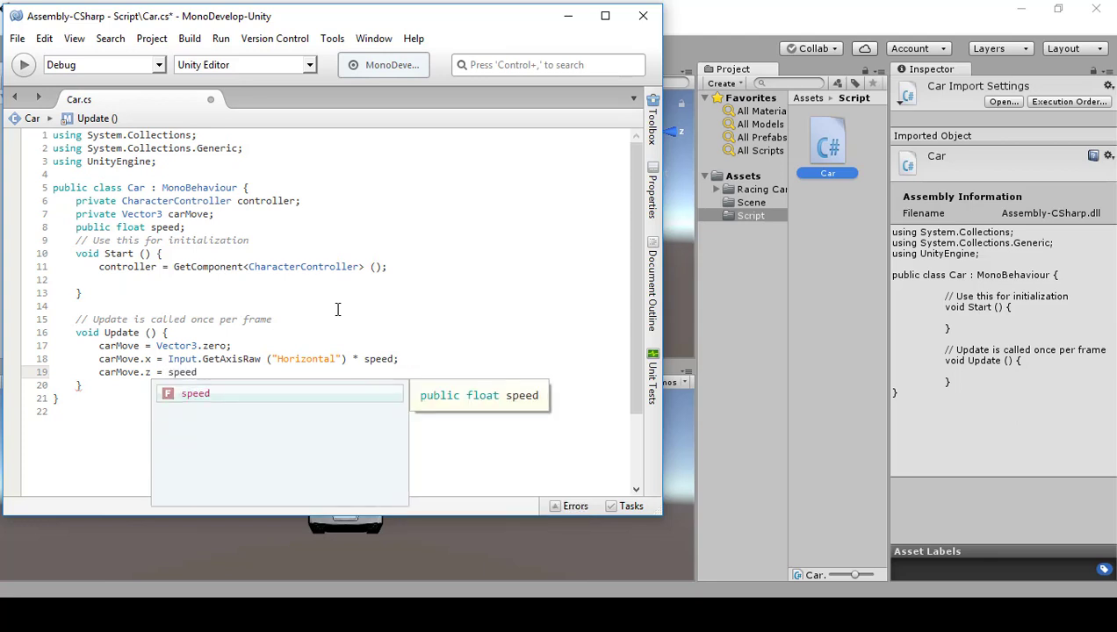
type(";")
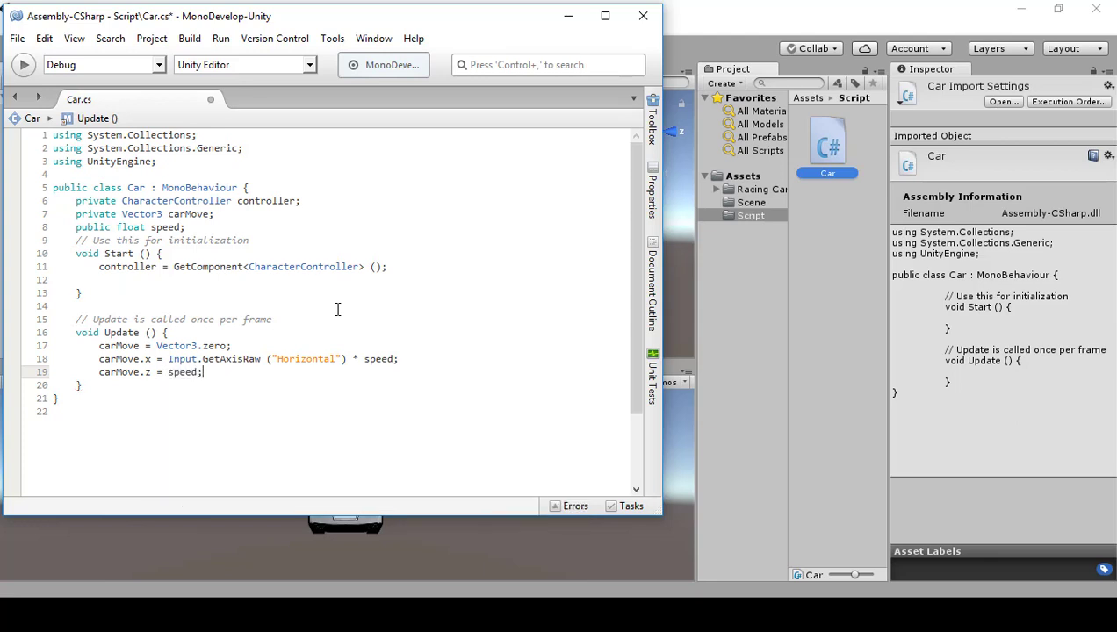
On a new line below carMove.z = speed; in Update, write a controller.Move() call with empty parentheses.
key("Return")
type("contr")
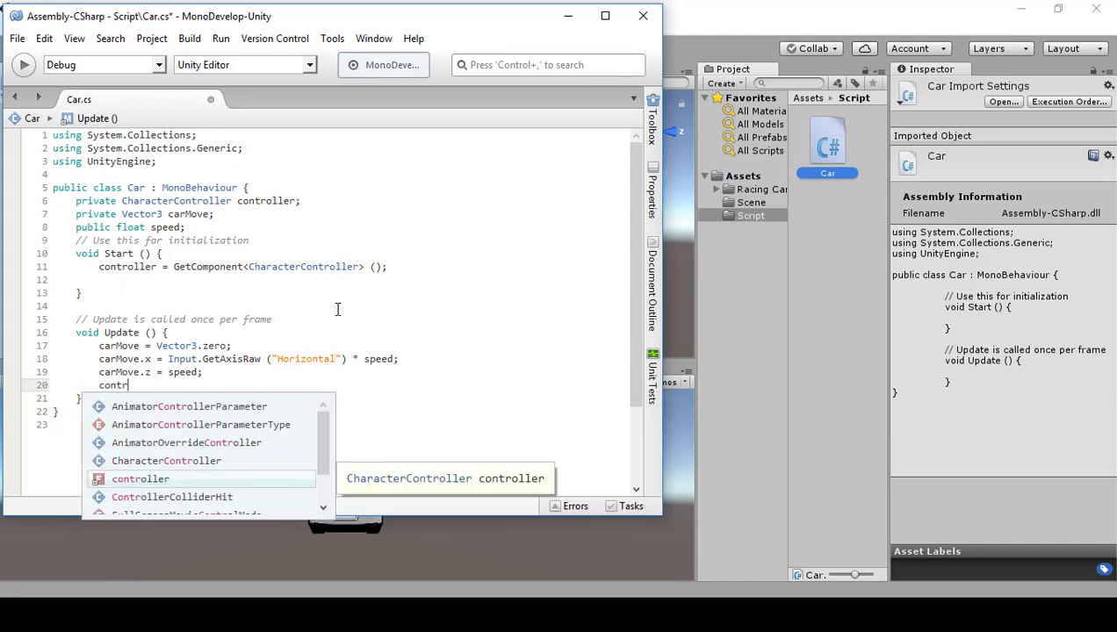
key("Return")
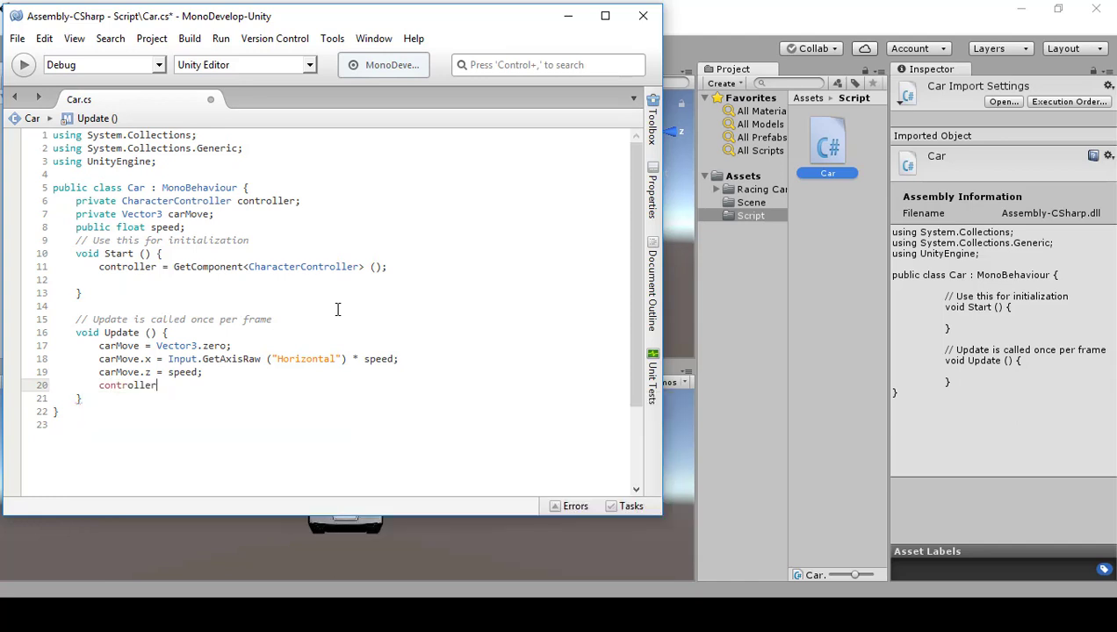
type(".")
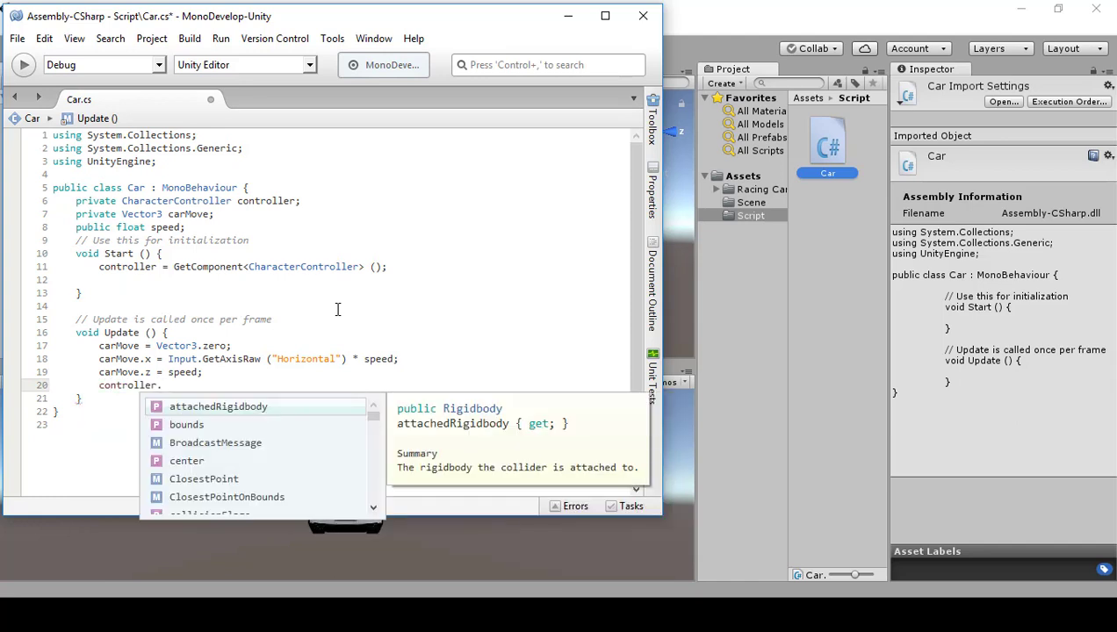
type("Move")
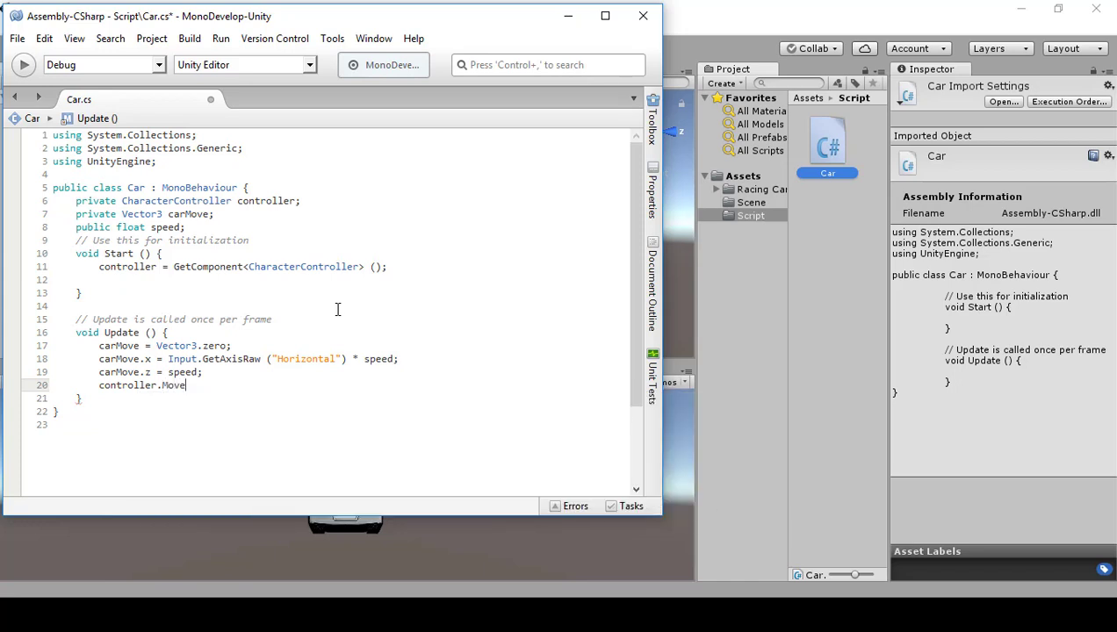
type("()")
Pass carMove * Time.deltaTime as the argument of the Move call and end the statement with a semicolon.
key("Left")
type("car")
key("Down")
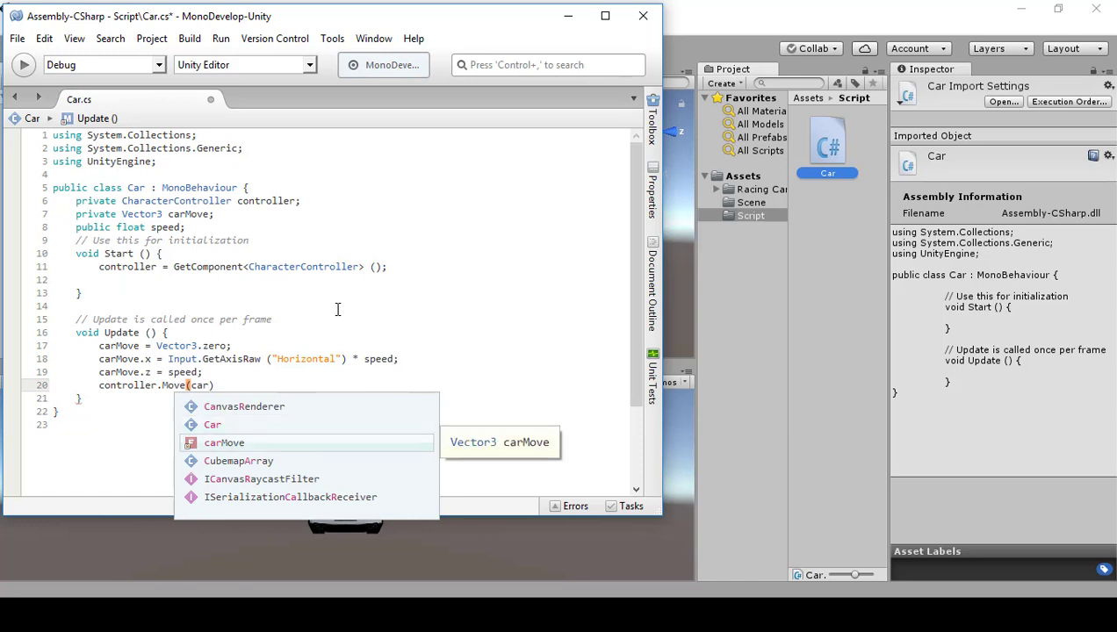
key("Return")
type("* ")
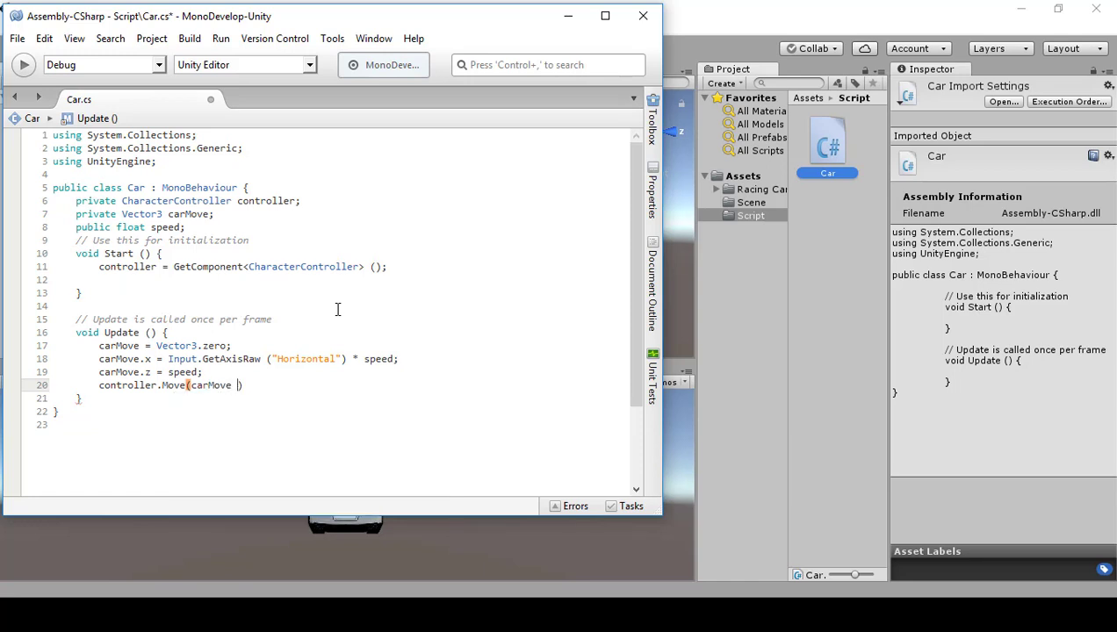
type("Time.")
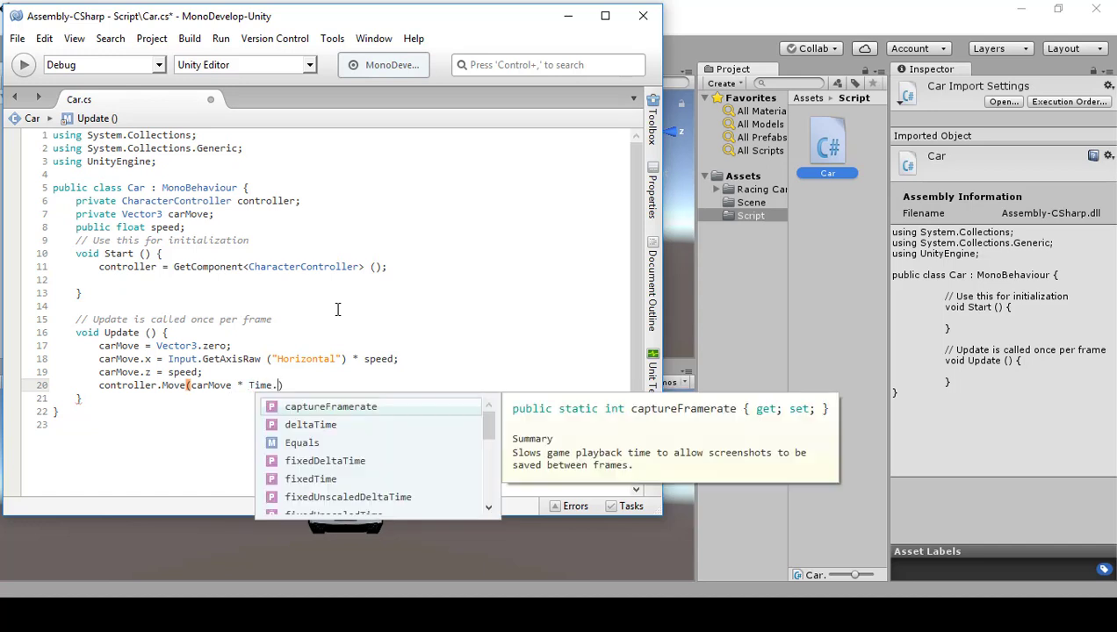
type("delta")
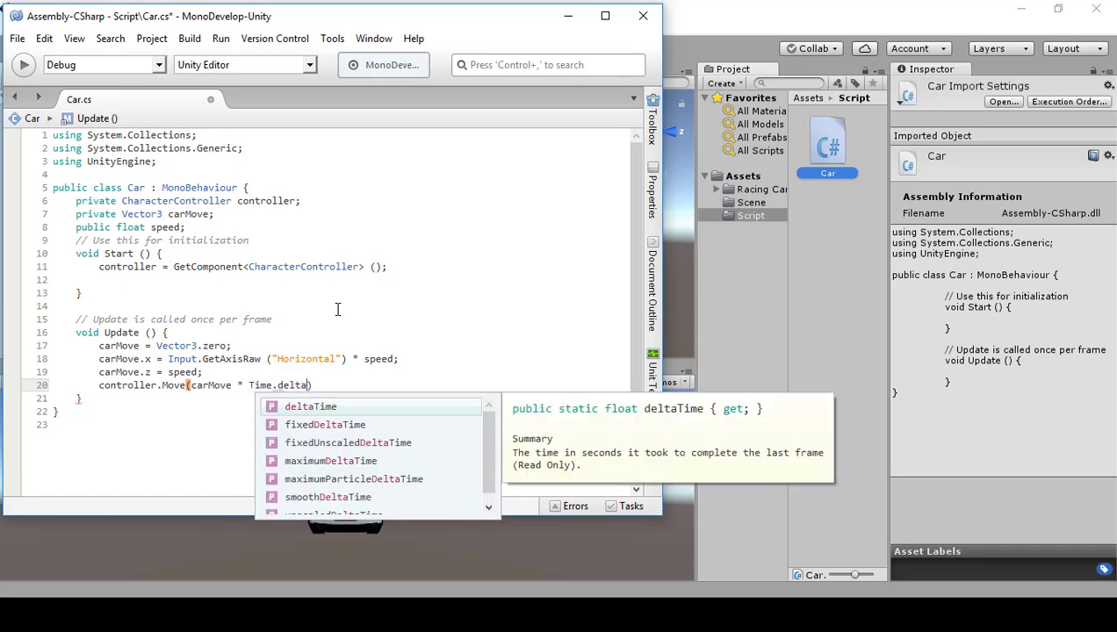
key("Return")
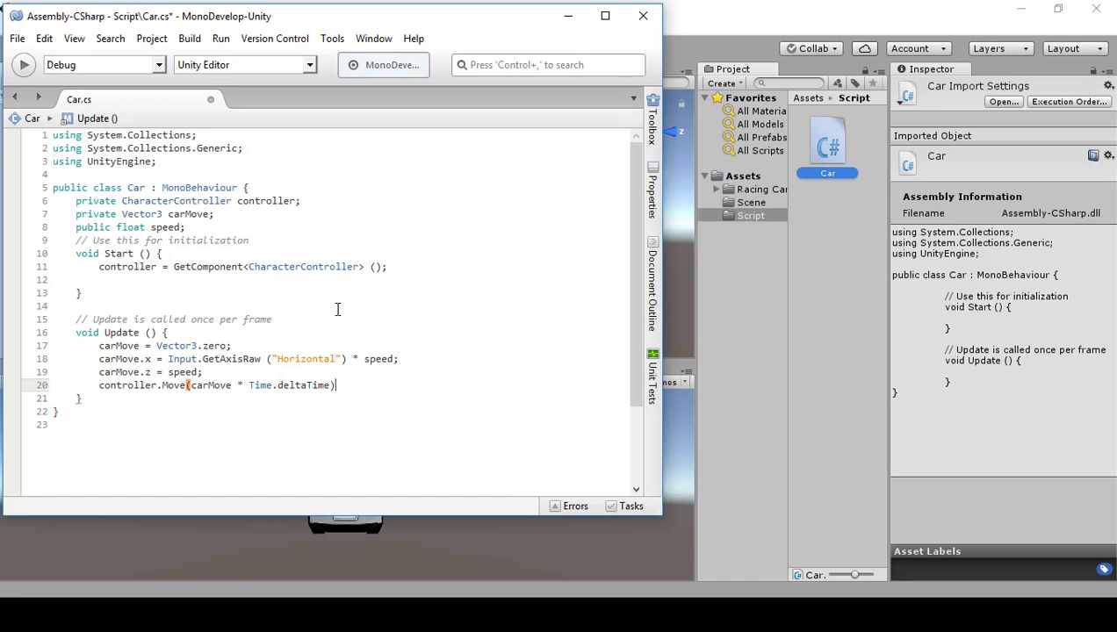
type(";")
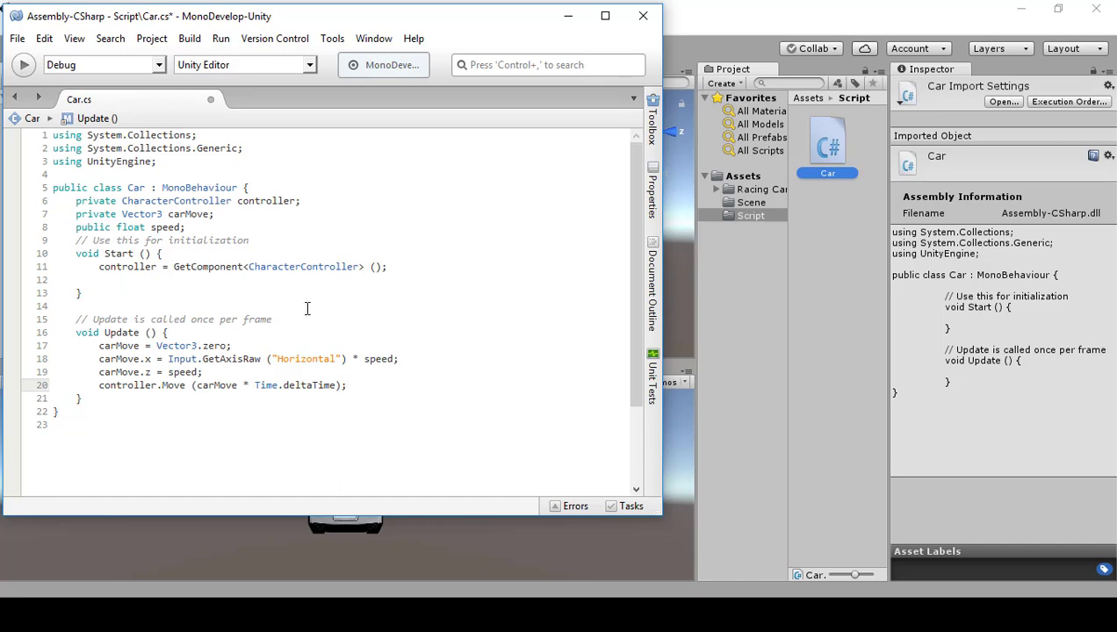
Save the Car.cs script and switch back to Unity with the Car object selected in the scene.
key("ctrl+s")
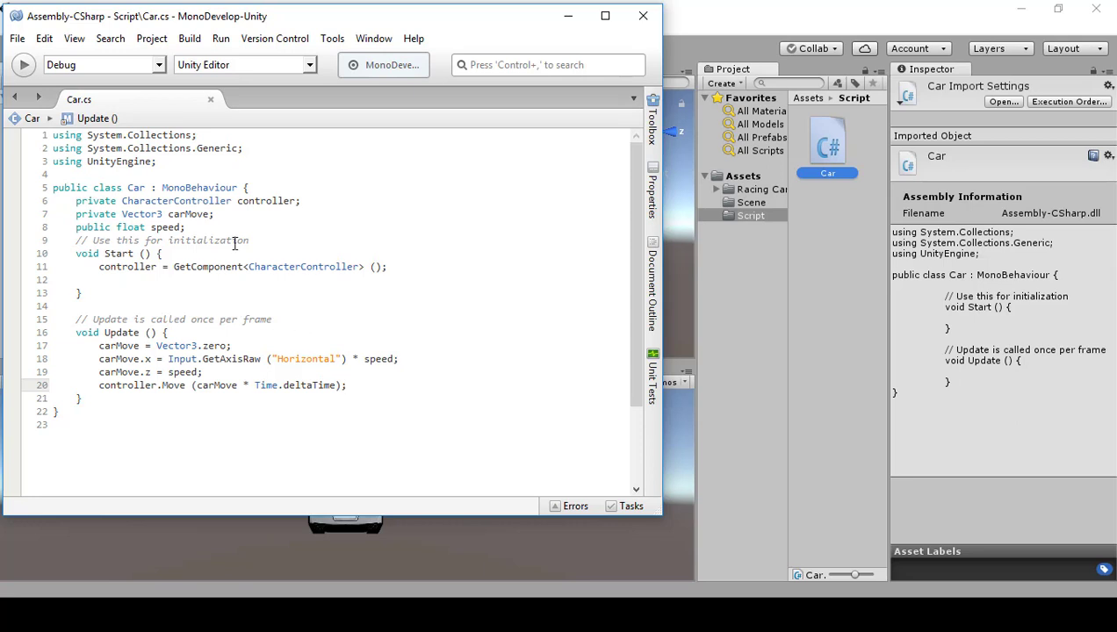
left_click(17, 39)
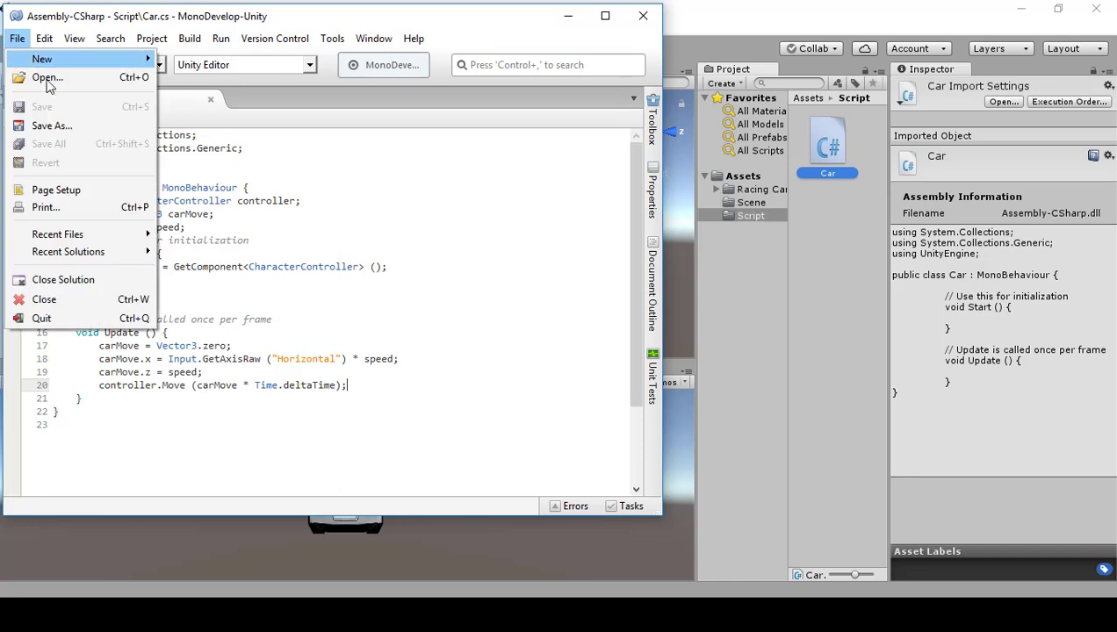
left_click(403, 233)
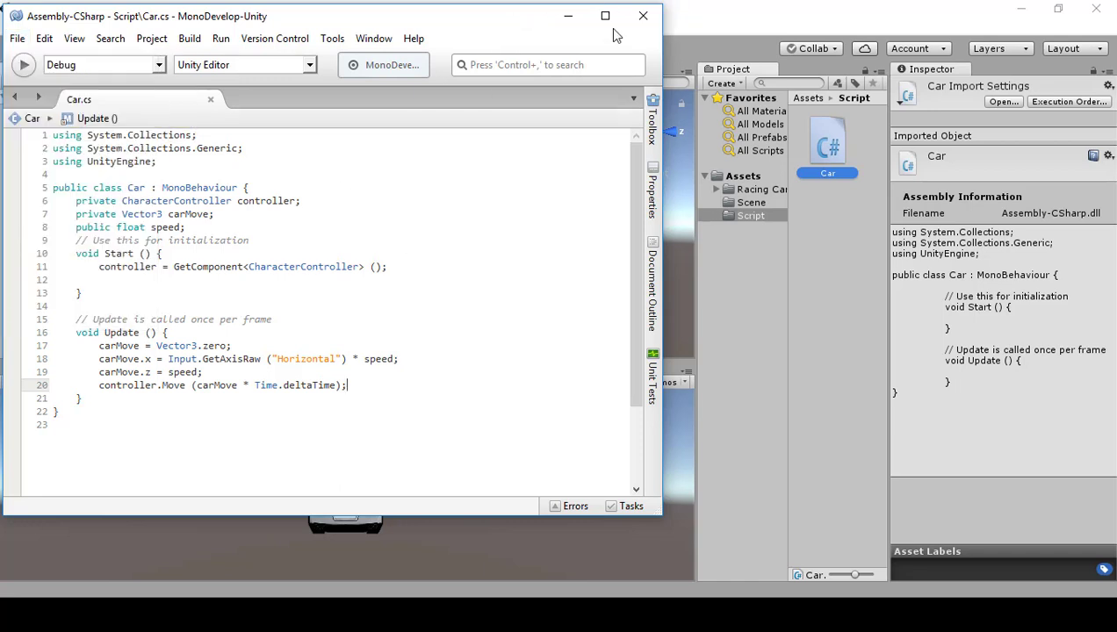
left_click(565, 19)
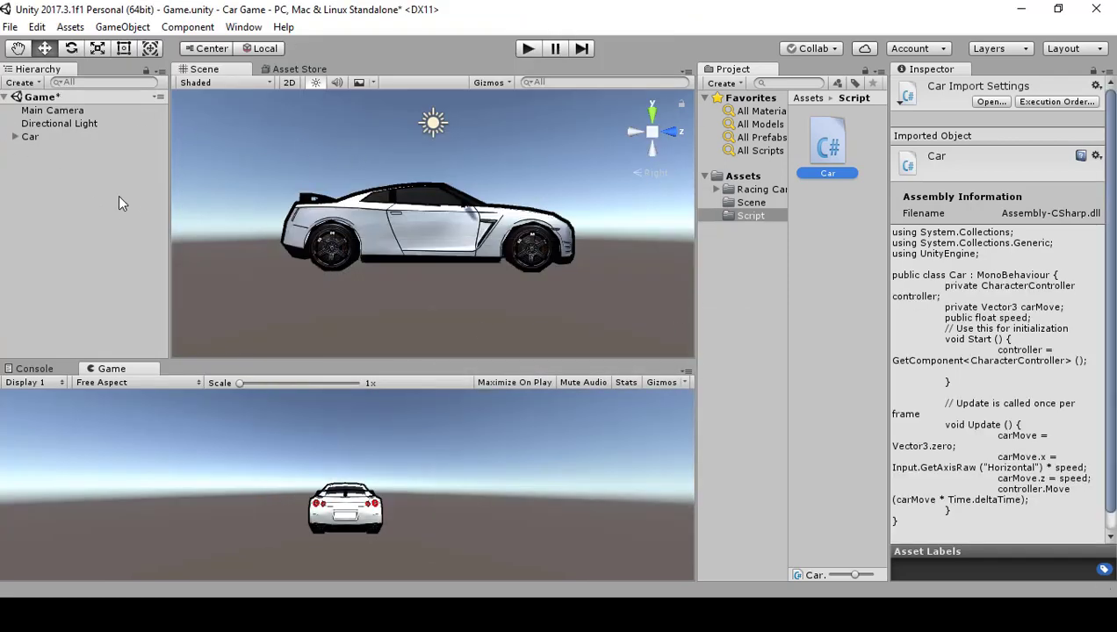
left_click(45, 136)
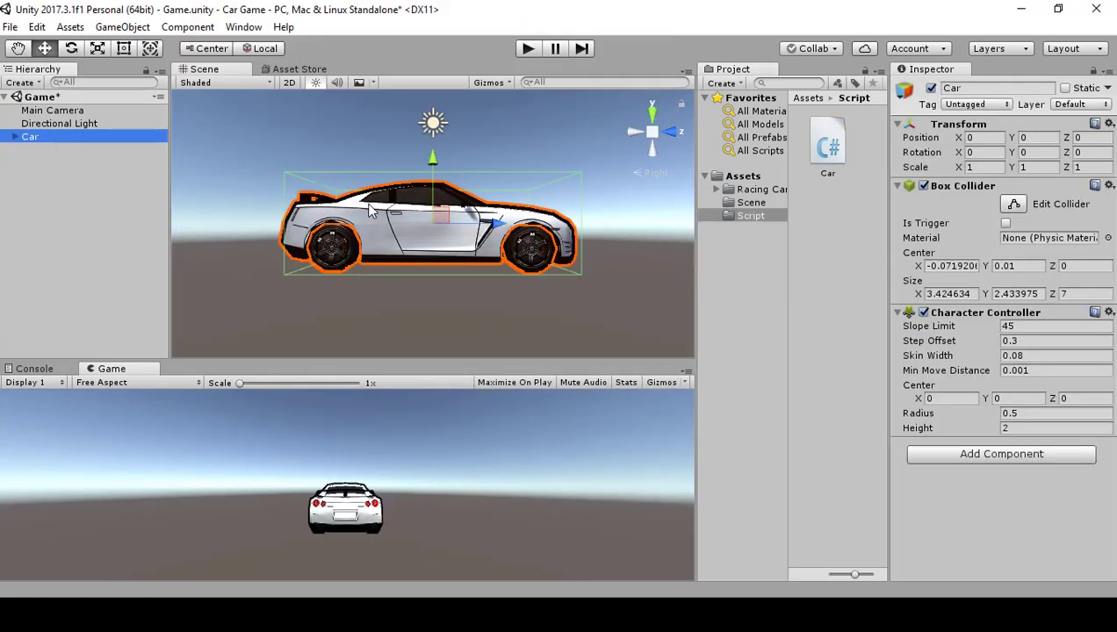
Attach the Car script asset directly to the Car object and remove that script component again.
left_click_drag(846, 151, 973, 452)
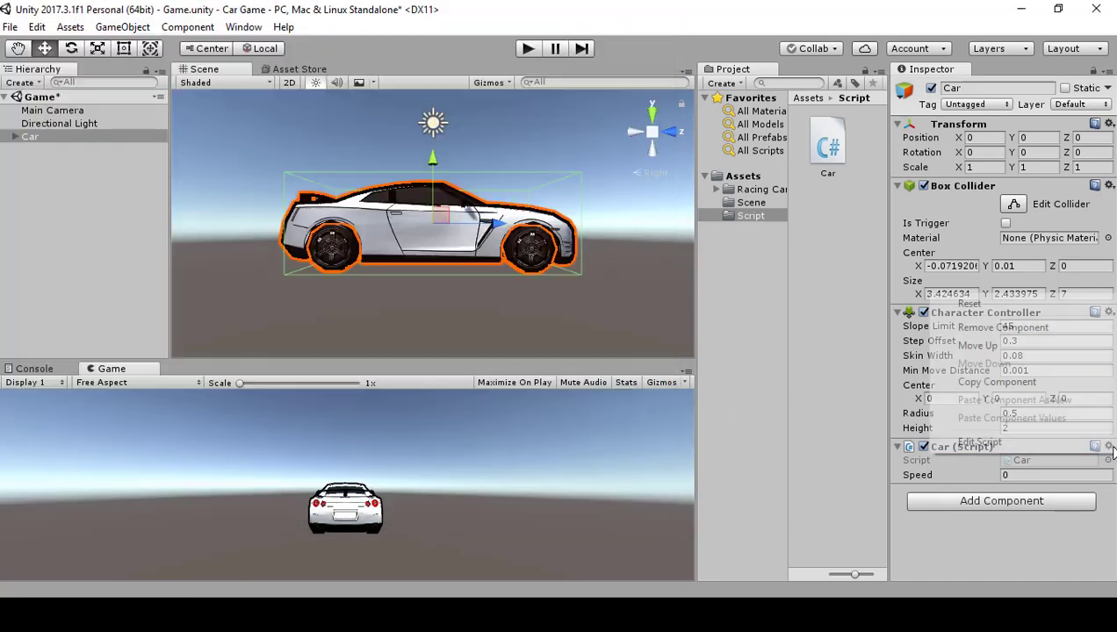
left_click(1108, 446)
left_click(1020, 332)
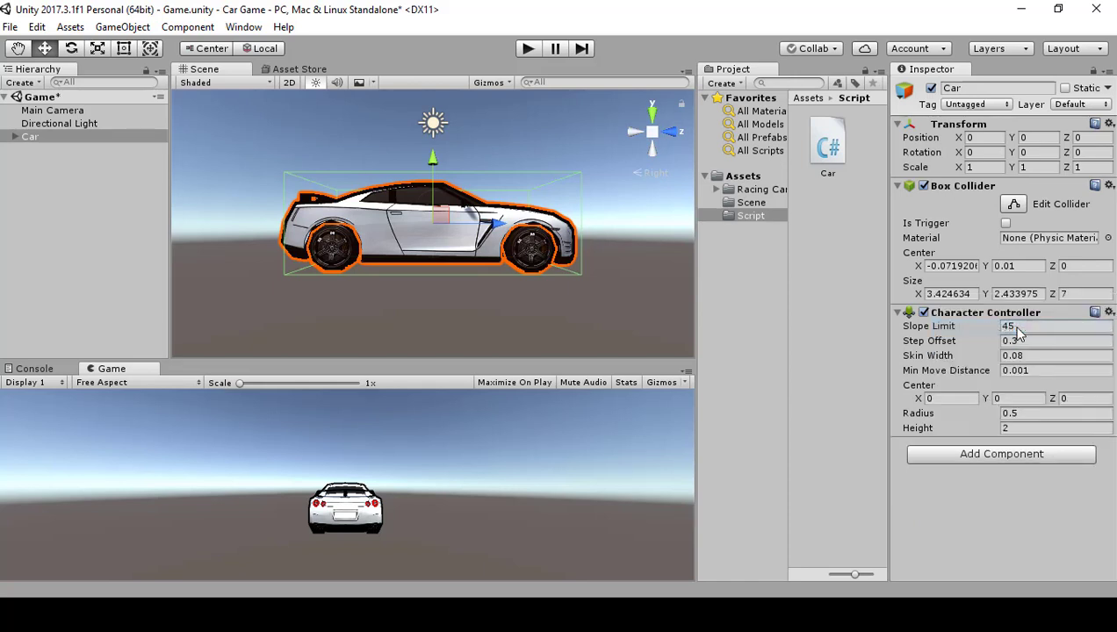
Add the Car script to the Car object by searching for "Car" among the available components.
left_click(990, 458)
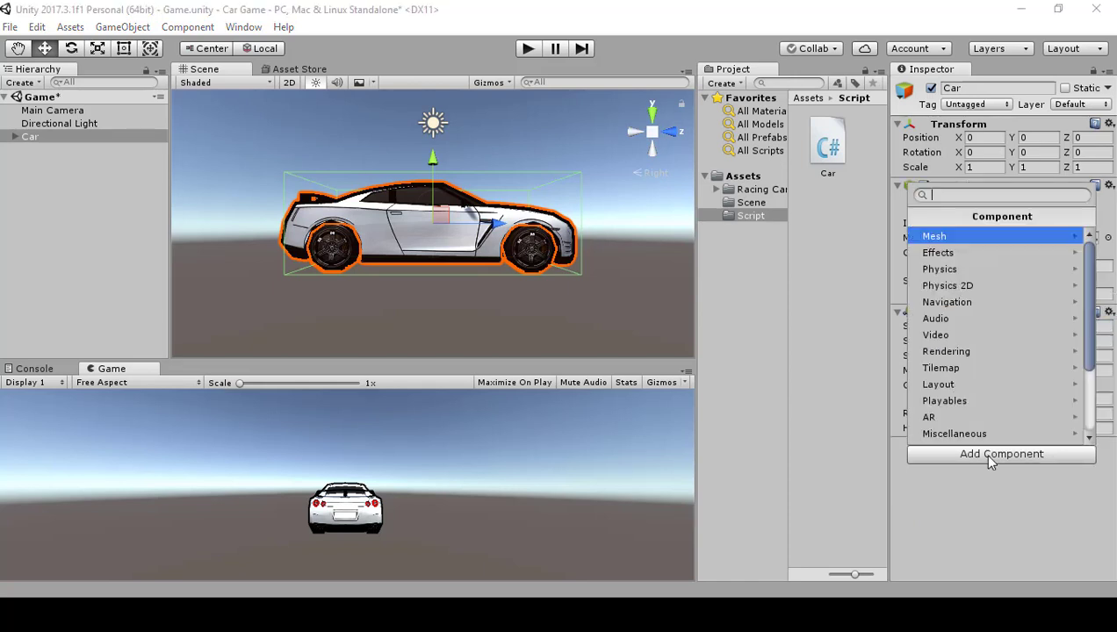
type("Car")
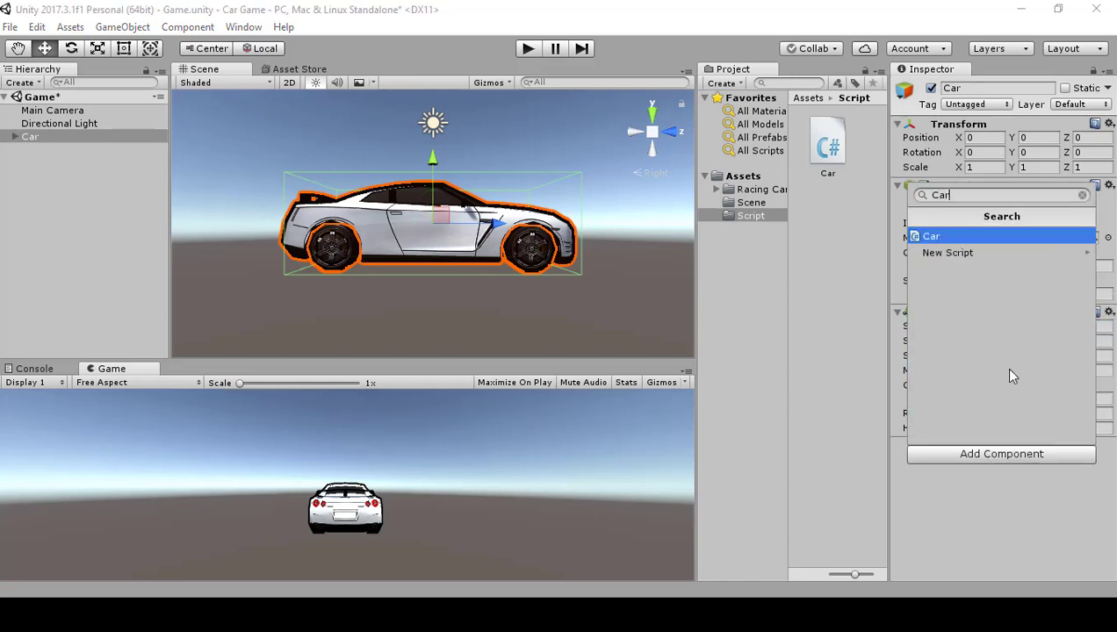
left_click(981, 235)
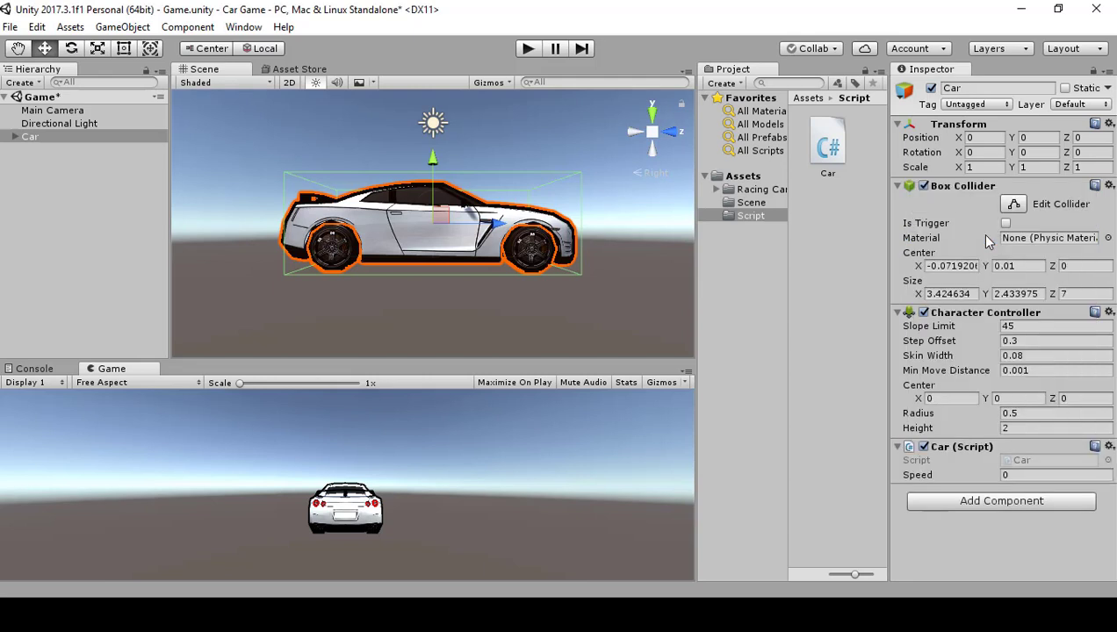
Set the Car script's Speed to 15, run the game to test the car's movement, and stop it.
left_click(1019, 475)
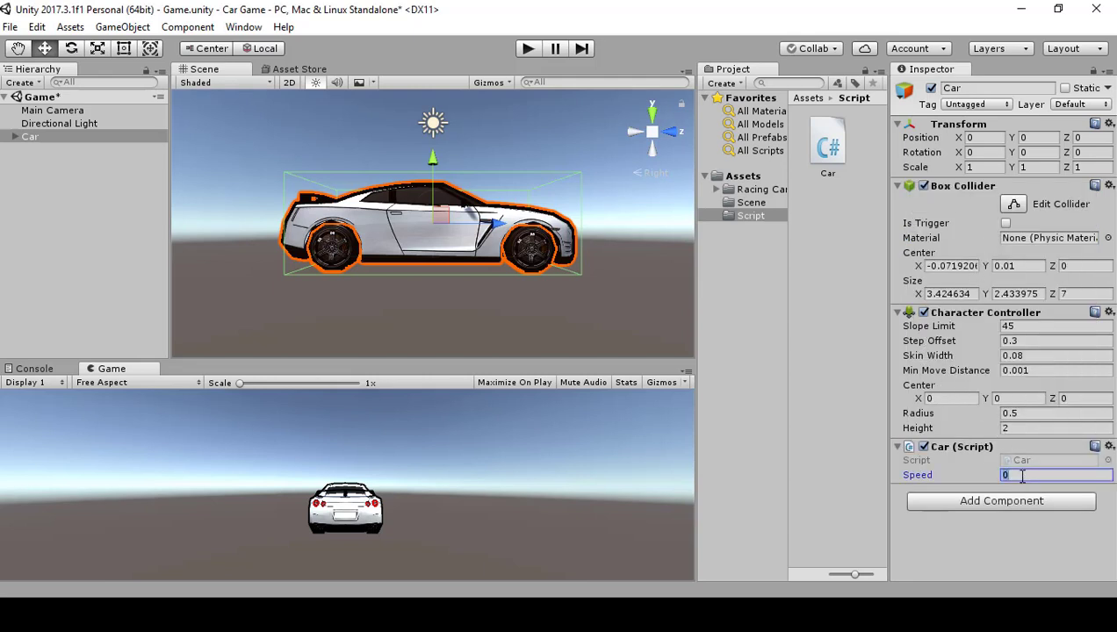
type("15")
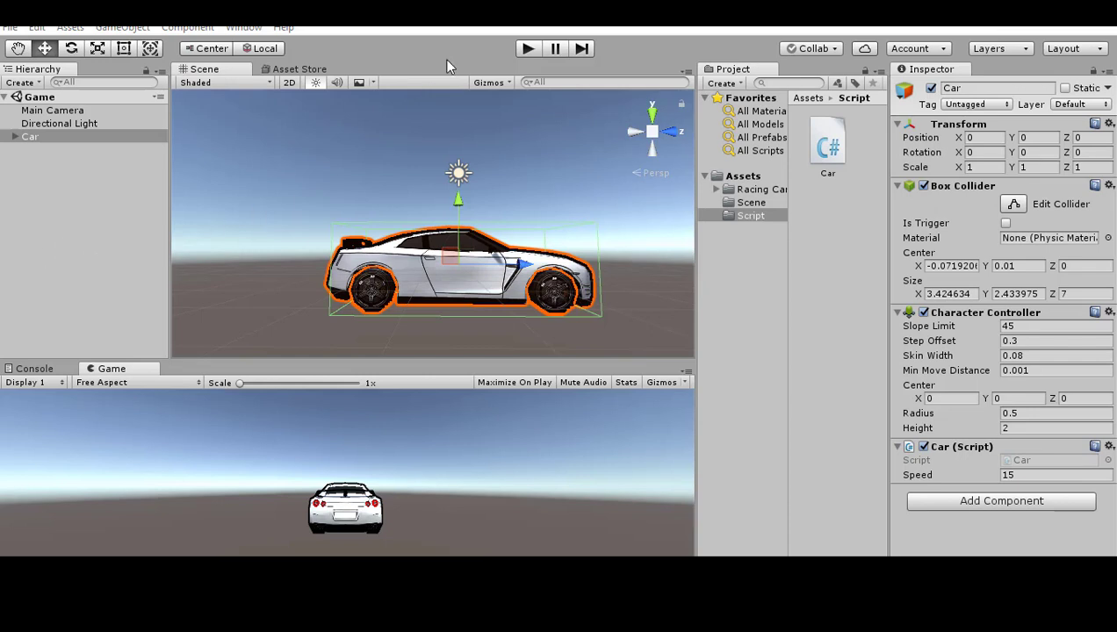
left_click(529, 50)
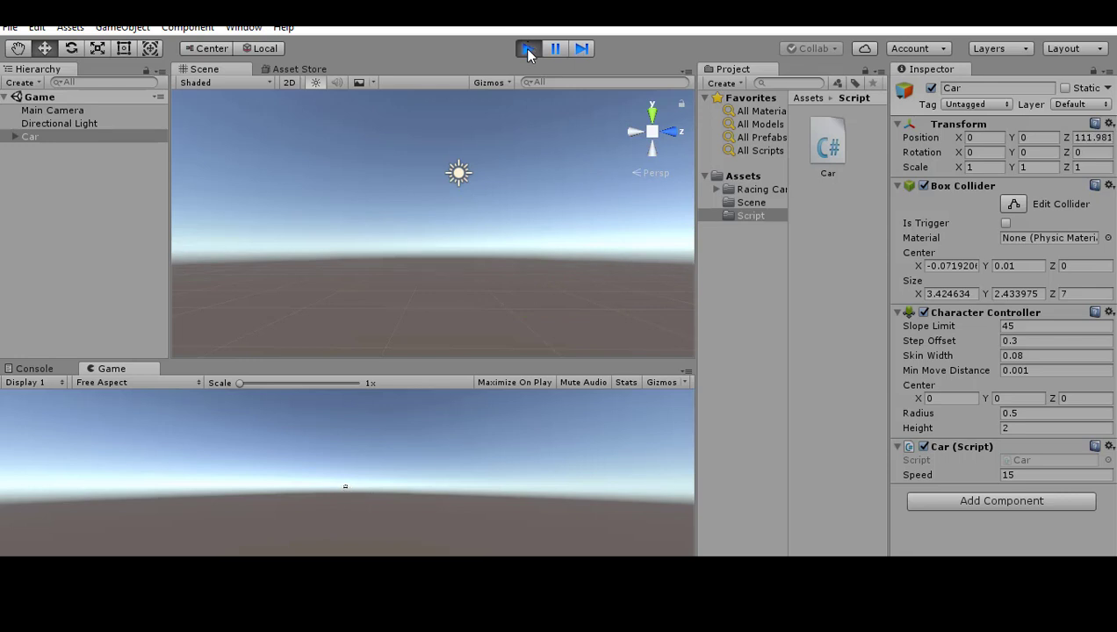
left_click(529, 50)
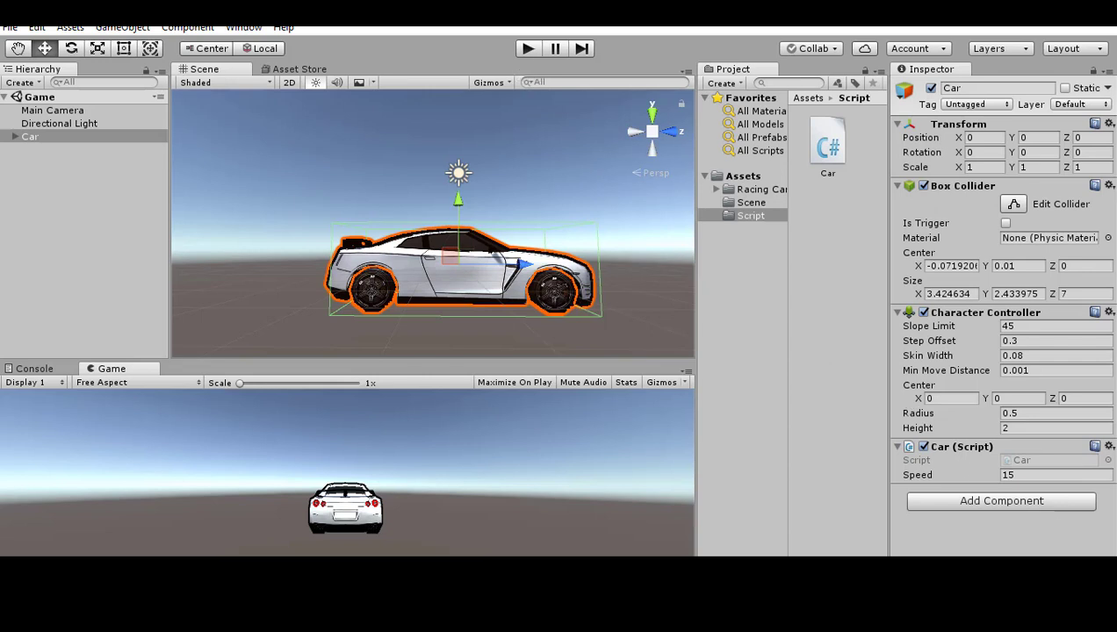
Set the Car script's Speed to 5, run the game to test the slower movement, and stop it.
left_click(1057, 469)
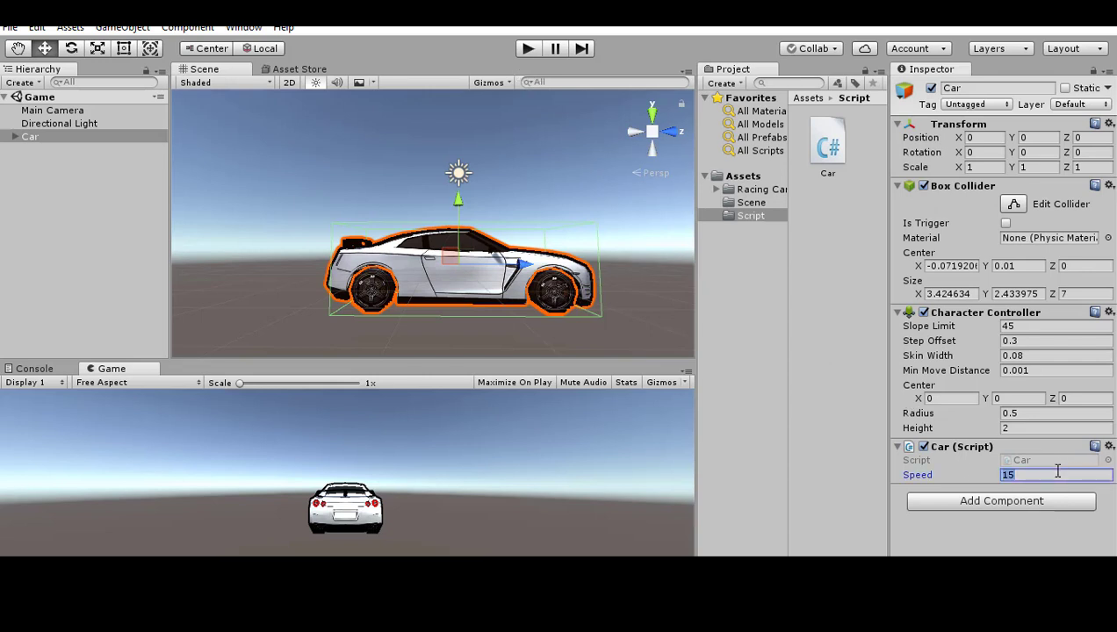
type("5")
left_click(526, 49)
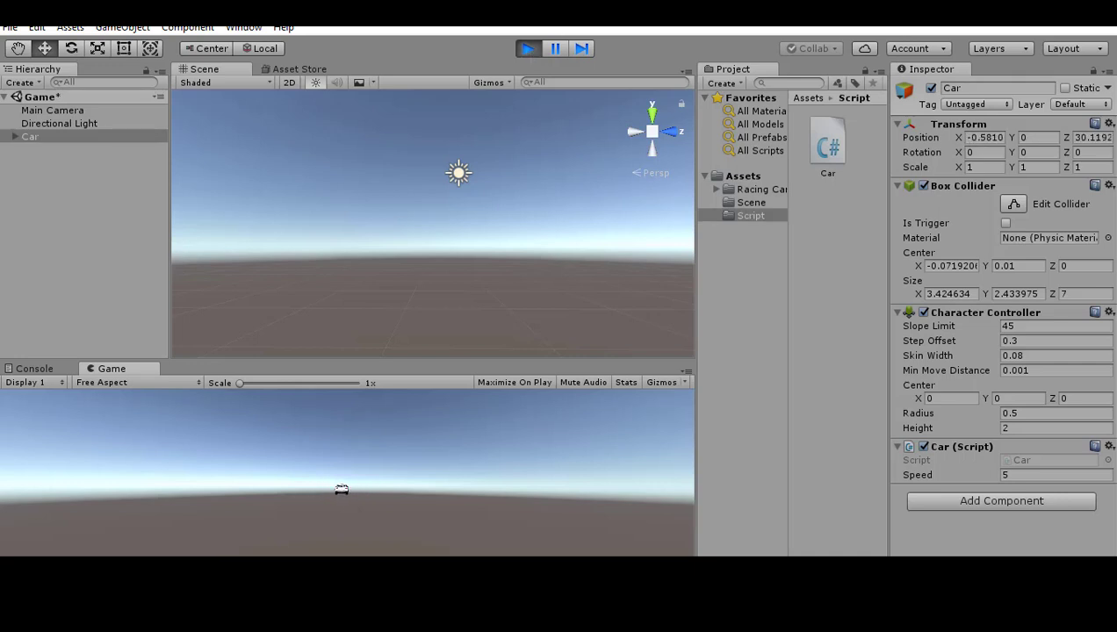
left_click(528, 50)
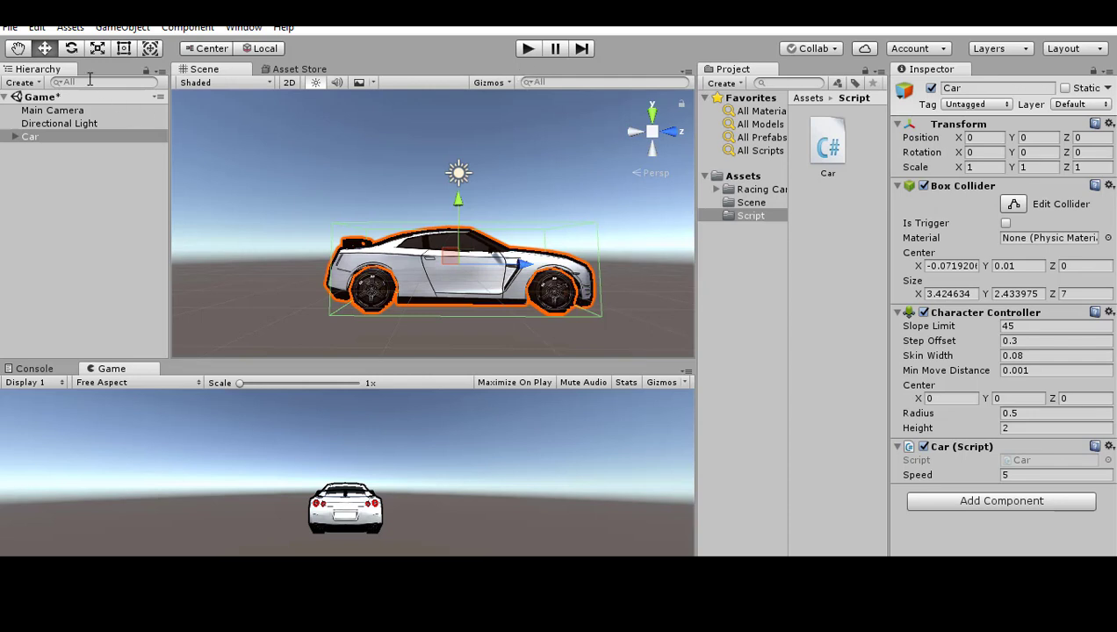
Save the Game scene with the Car object's script settings.
left_click(10, 29)
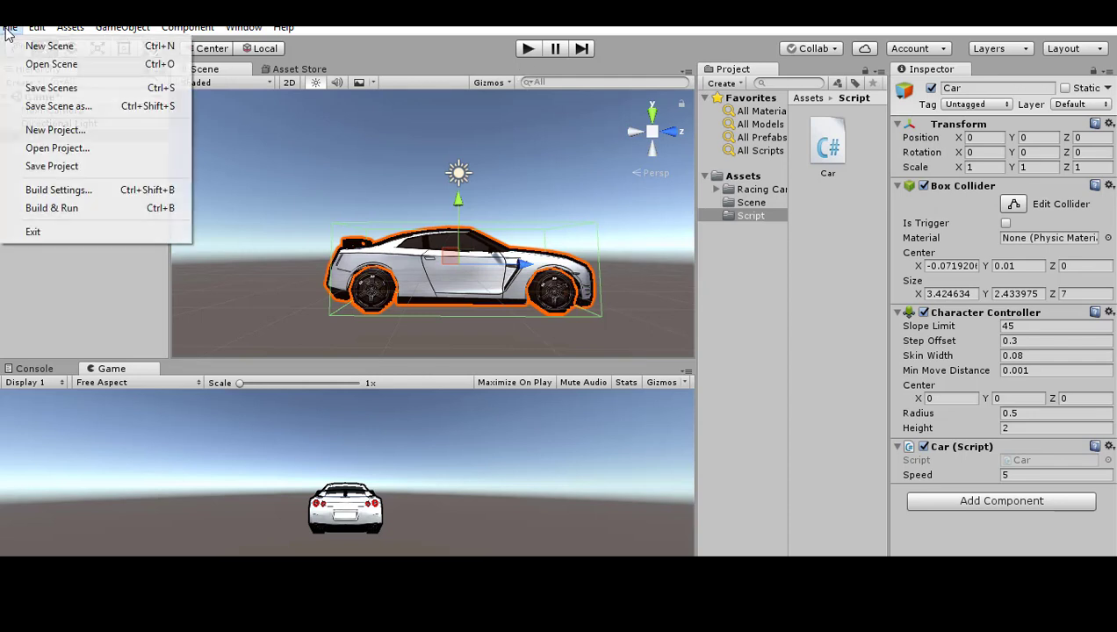
left_click(55, 88)
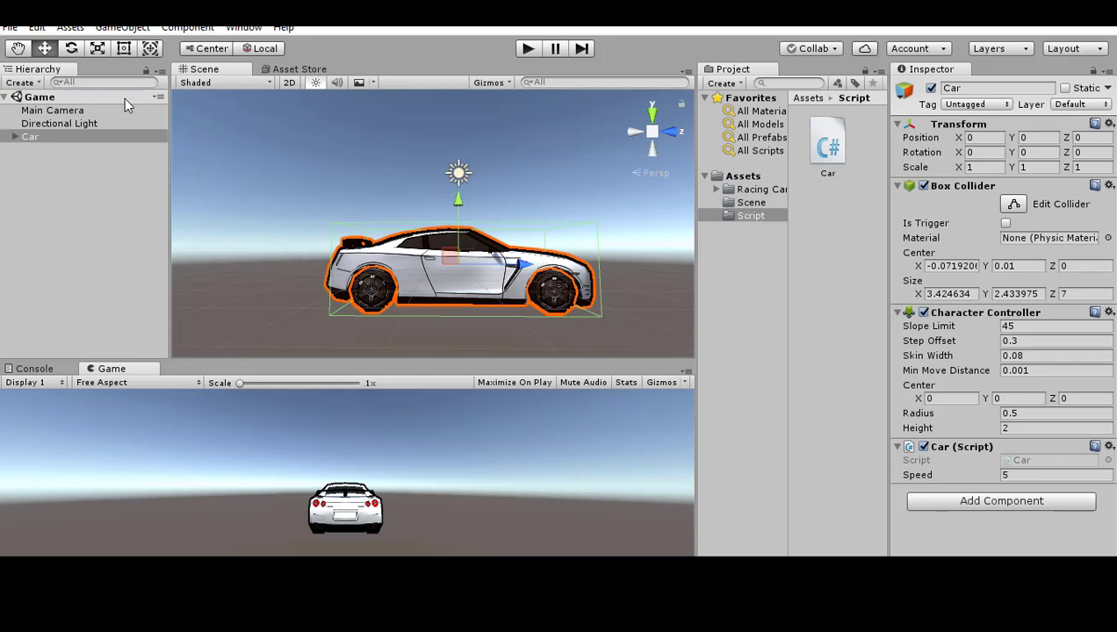